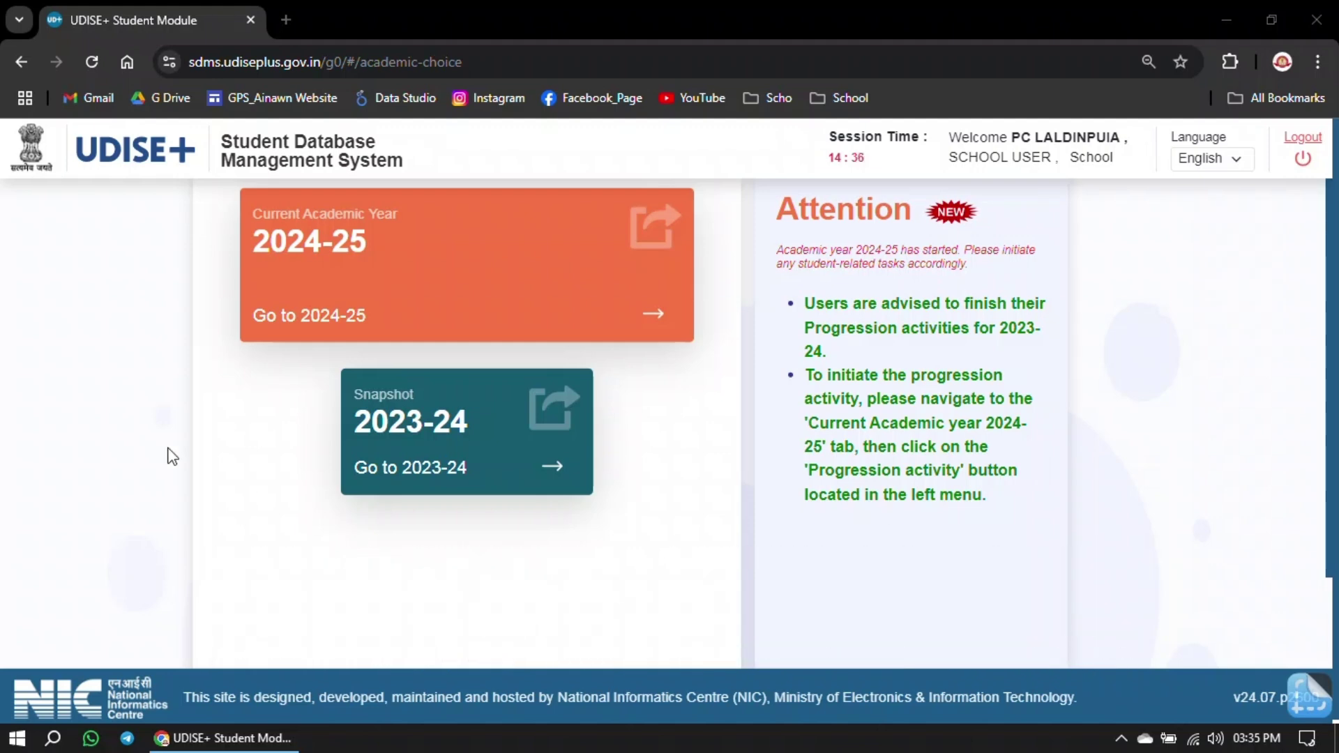
Open the 2023-24 academic year snapshot and check which student lists it offers
click(468, 439)
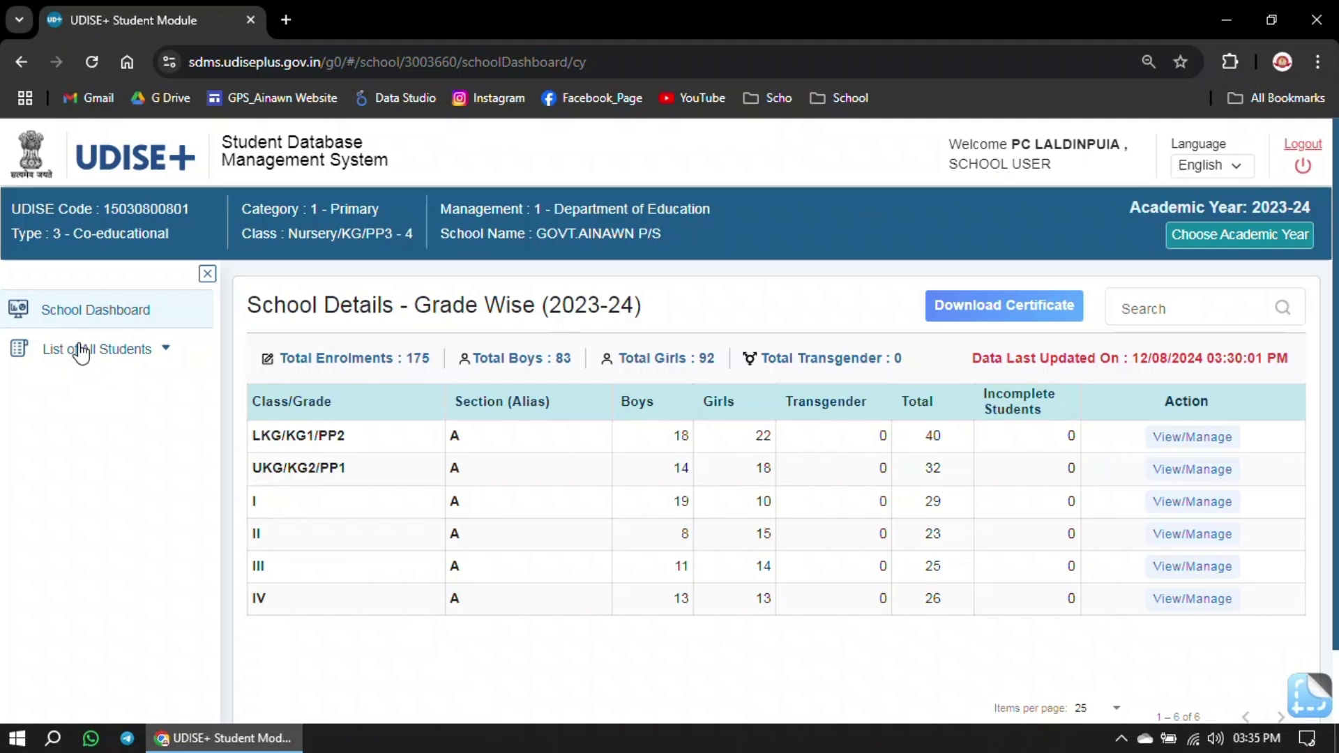
click(124, 356)
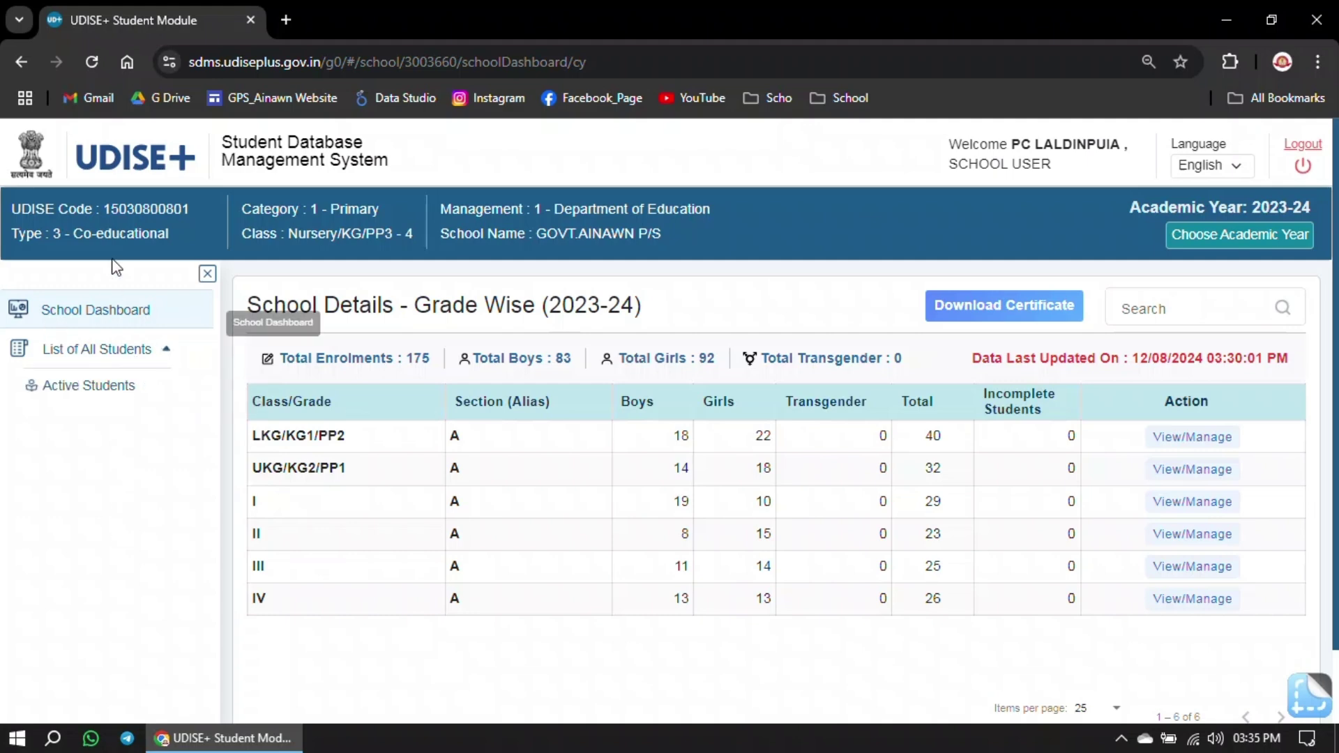
click(123, 354)
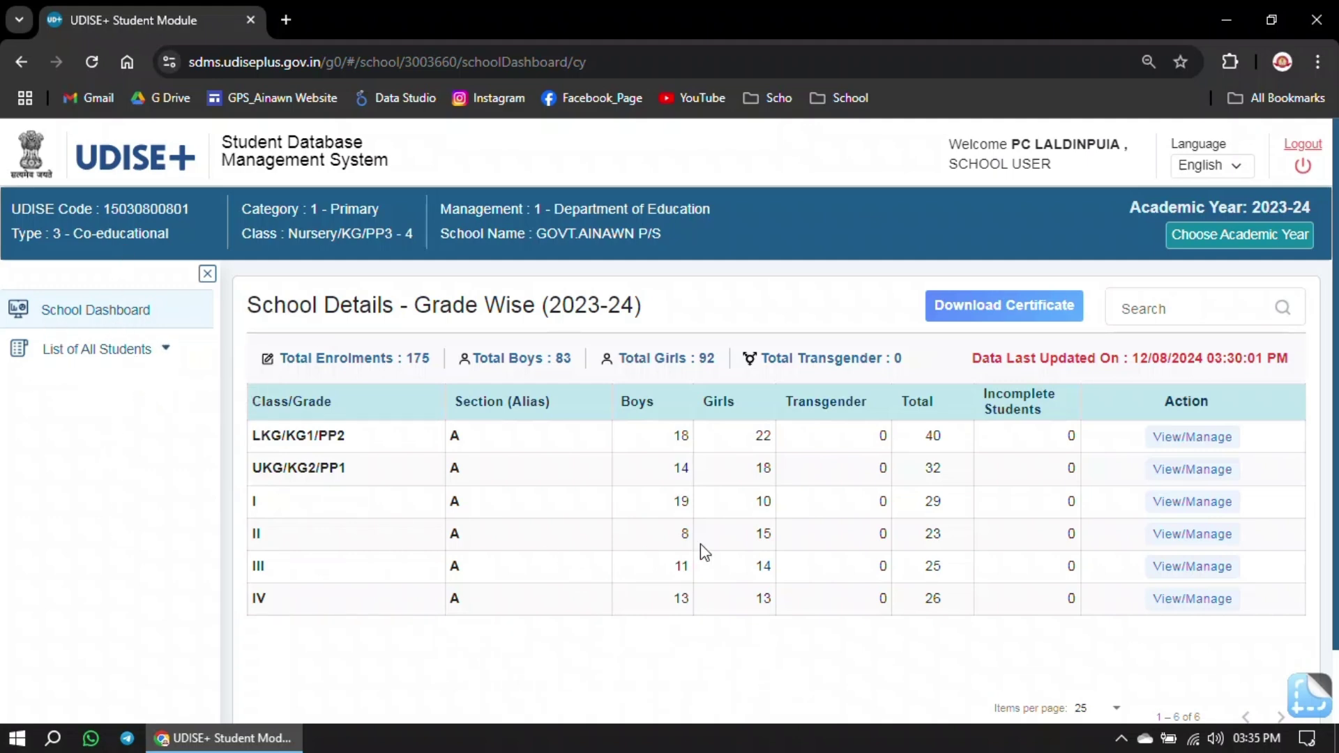
Switch to the current academic year 2024-25 and dismiss the School Information notice
click(1238, 239)
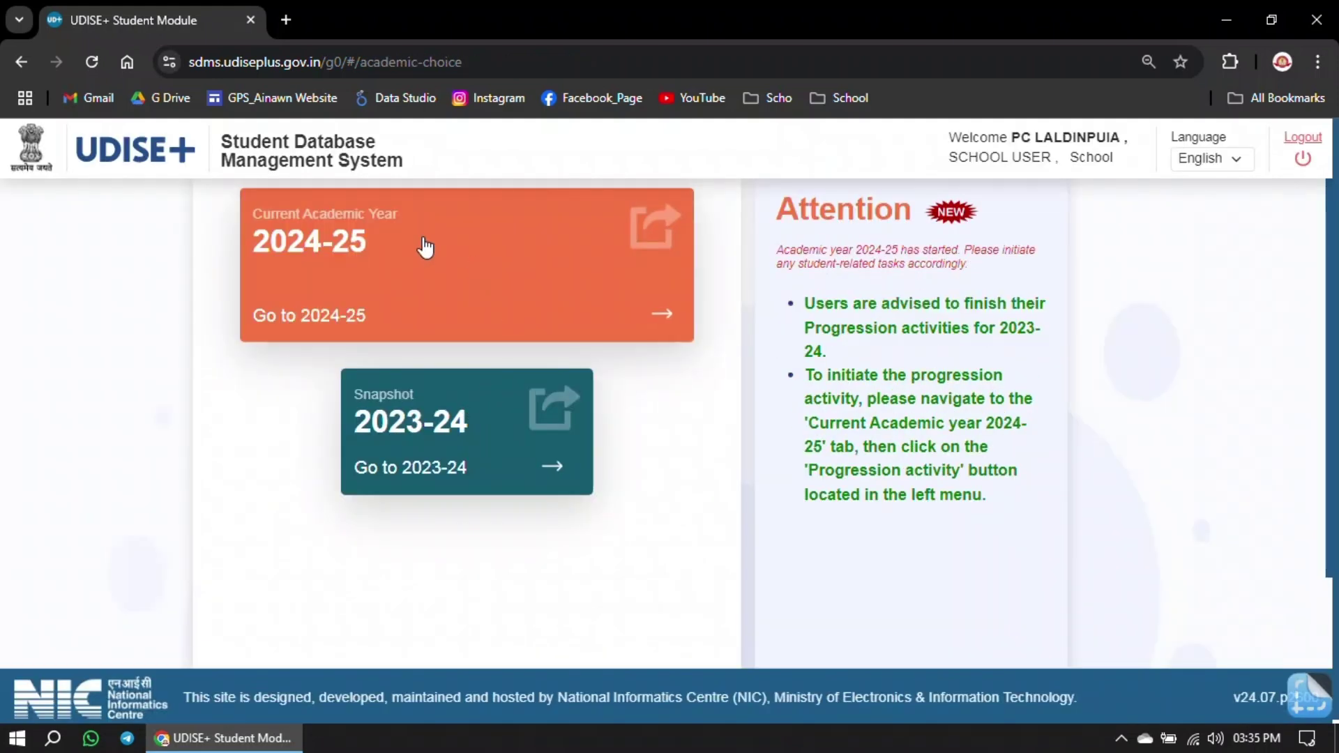
click(424, 246)
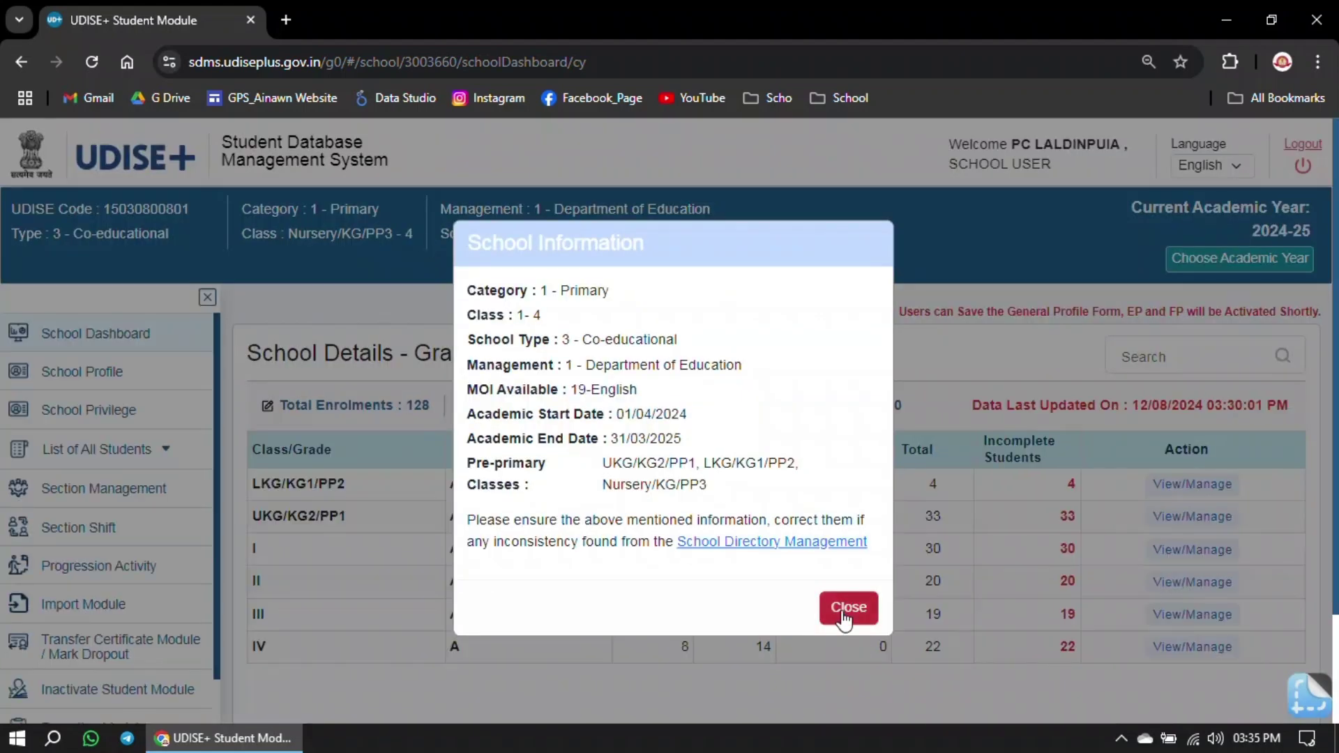
click(850, 609)
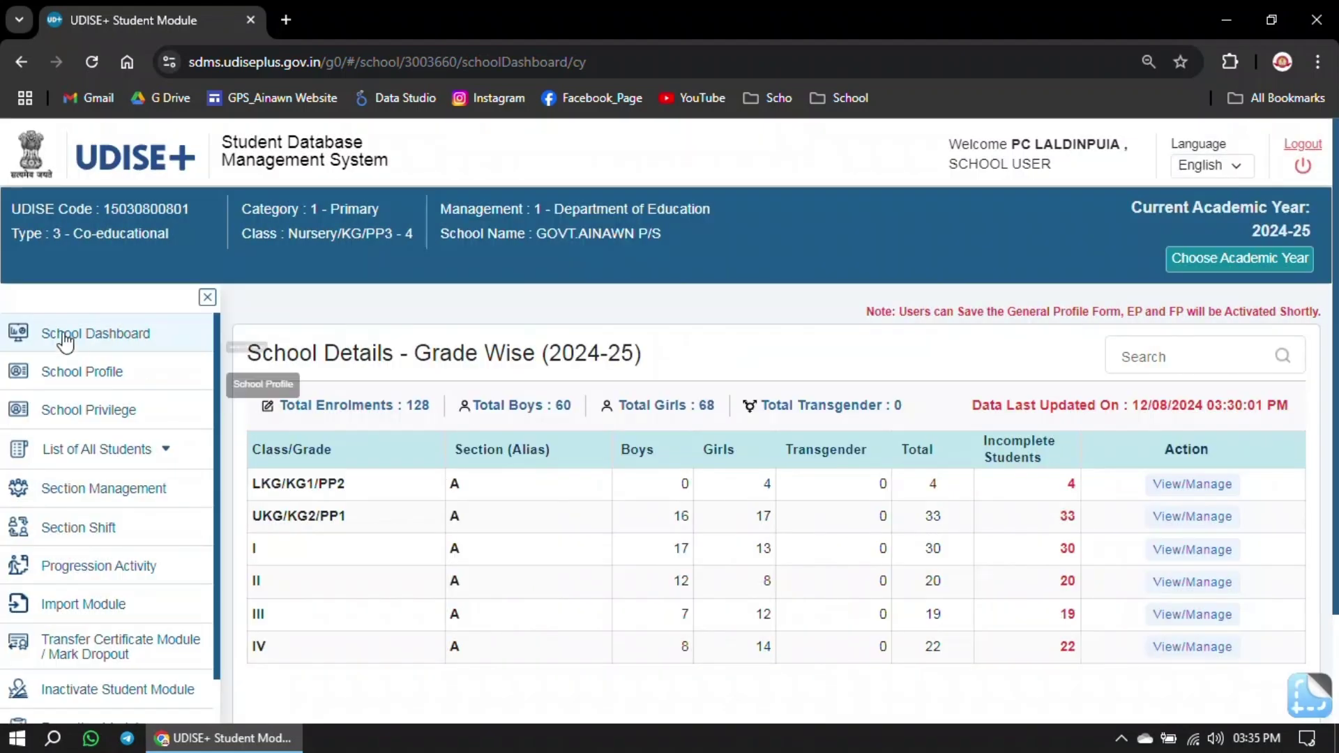
Open the Progression Activity page to view the progression module's options
scroll(150, 470, down, 2)
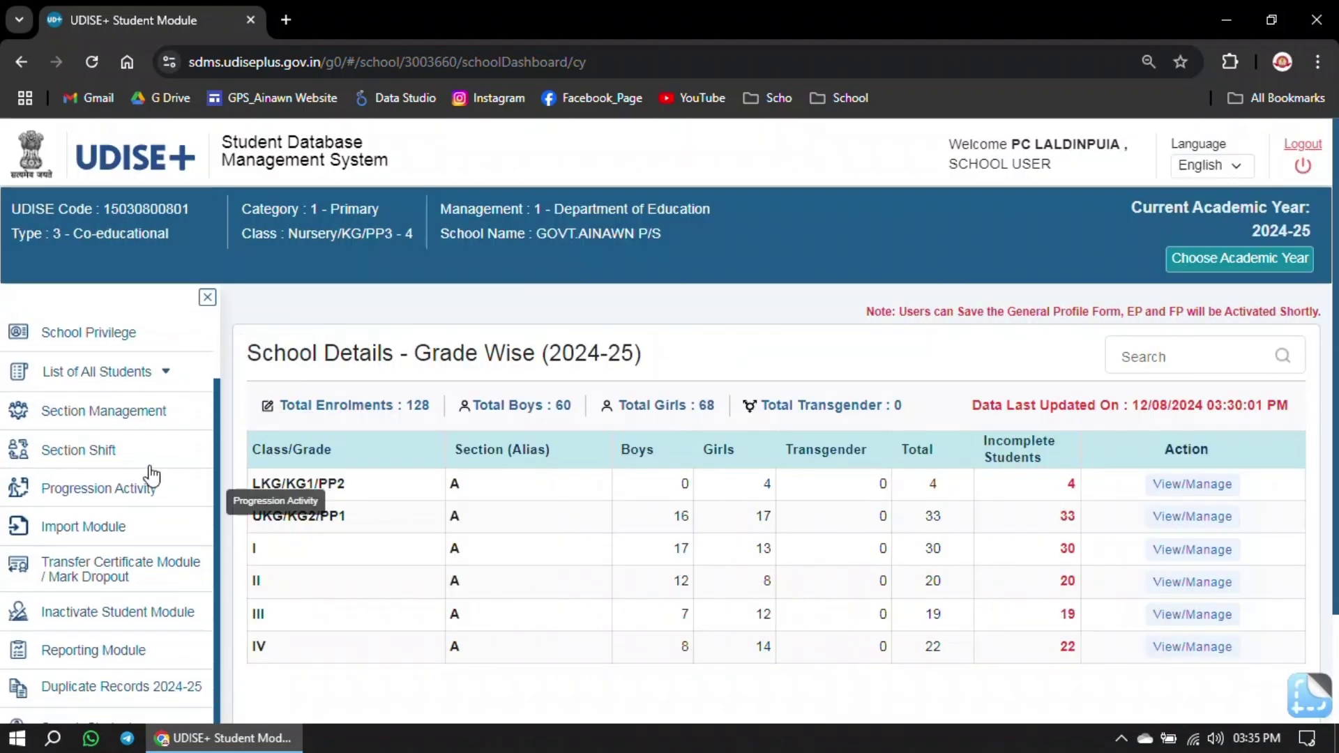
click(119, 492)
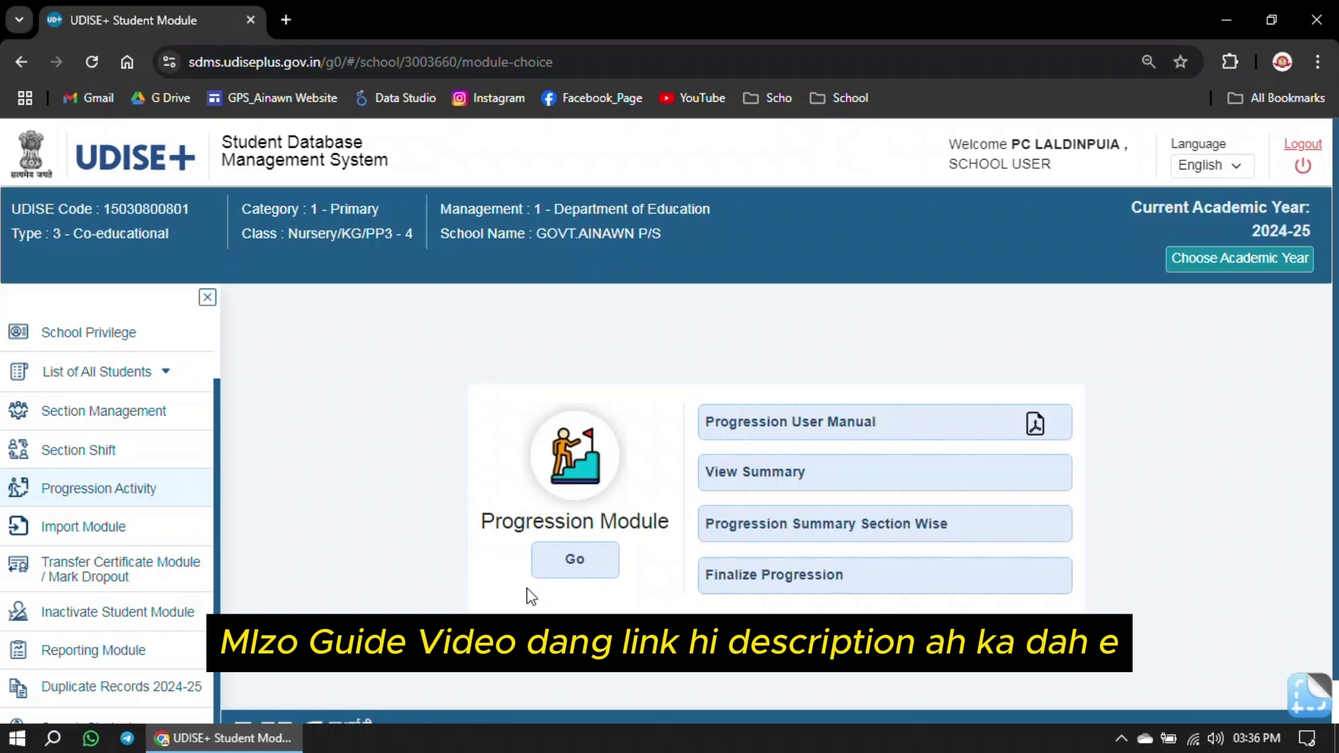
Return to the School Dashboard and review the grade-wise enrolment table and total enrolments for 2024-25
scroll(143, 419, up, 2)
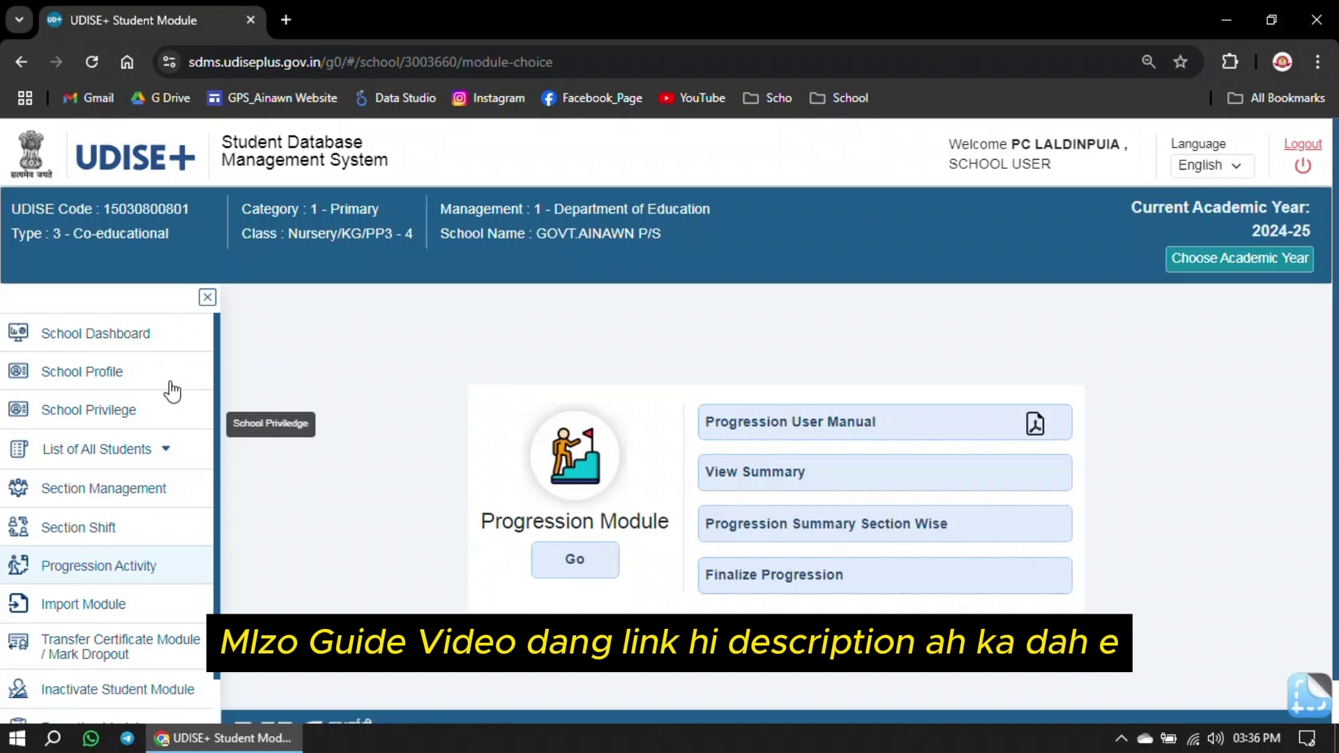
click(133, 336)
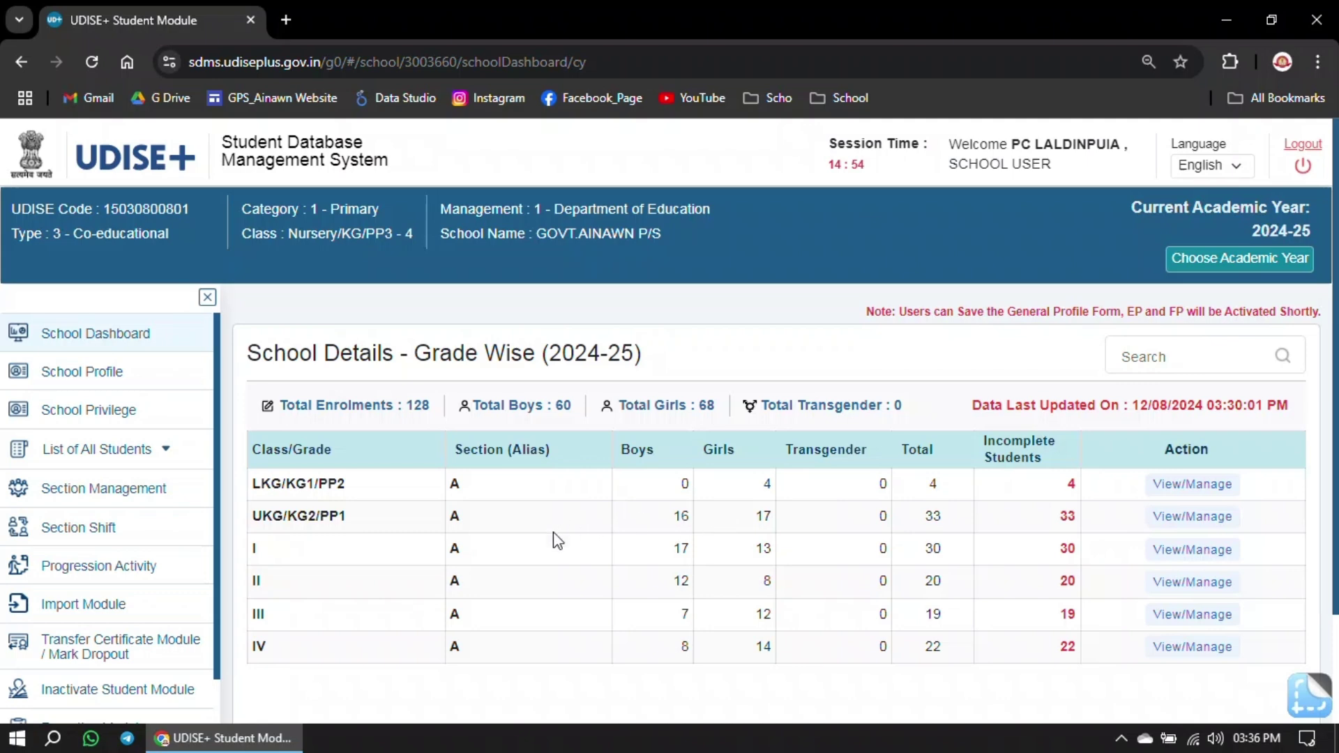
scroll(567, 542, down, 2)
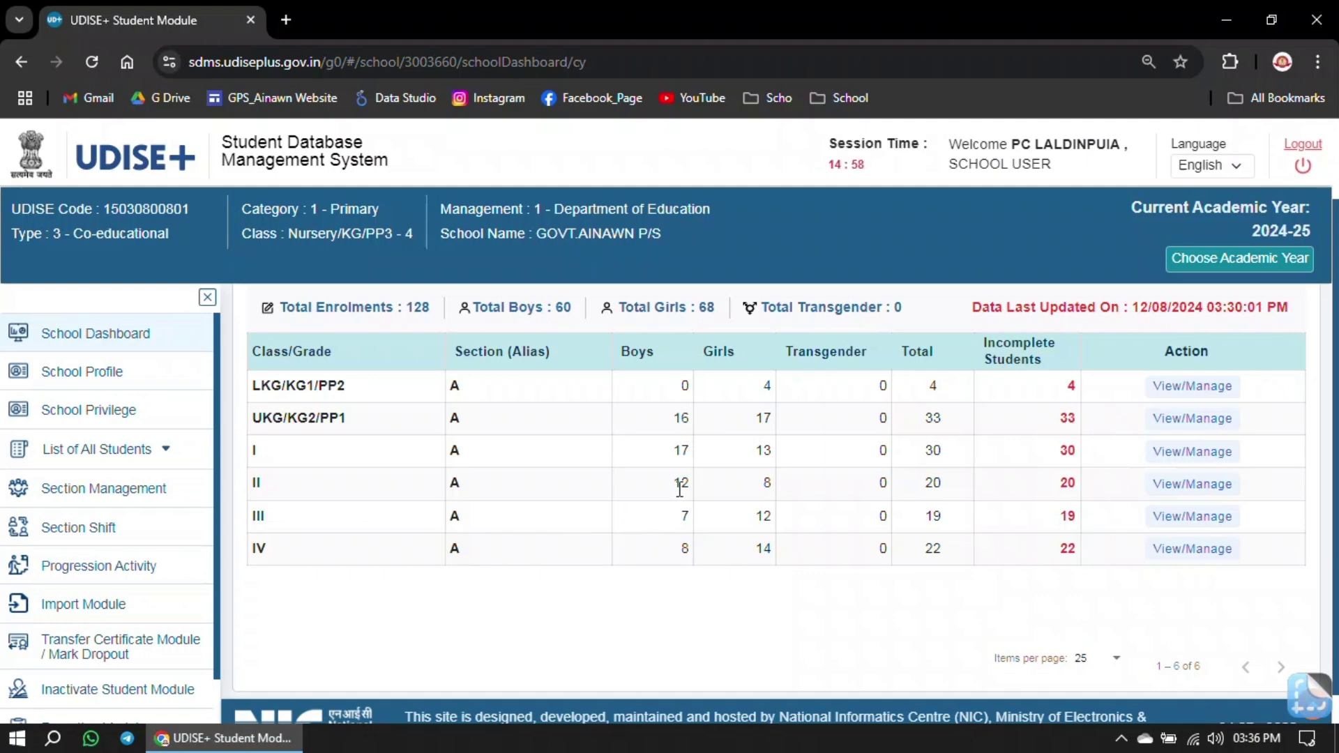
scroll(467, 470, up, 2)
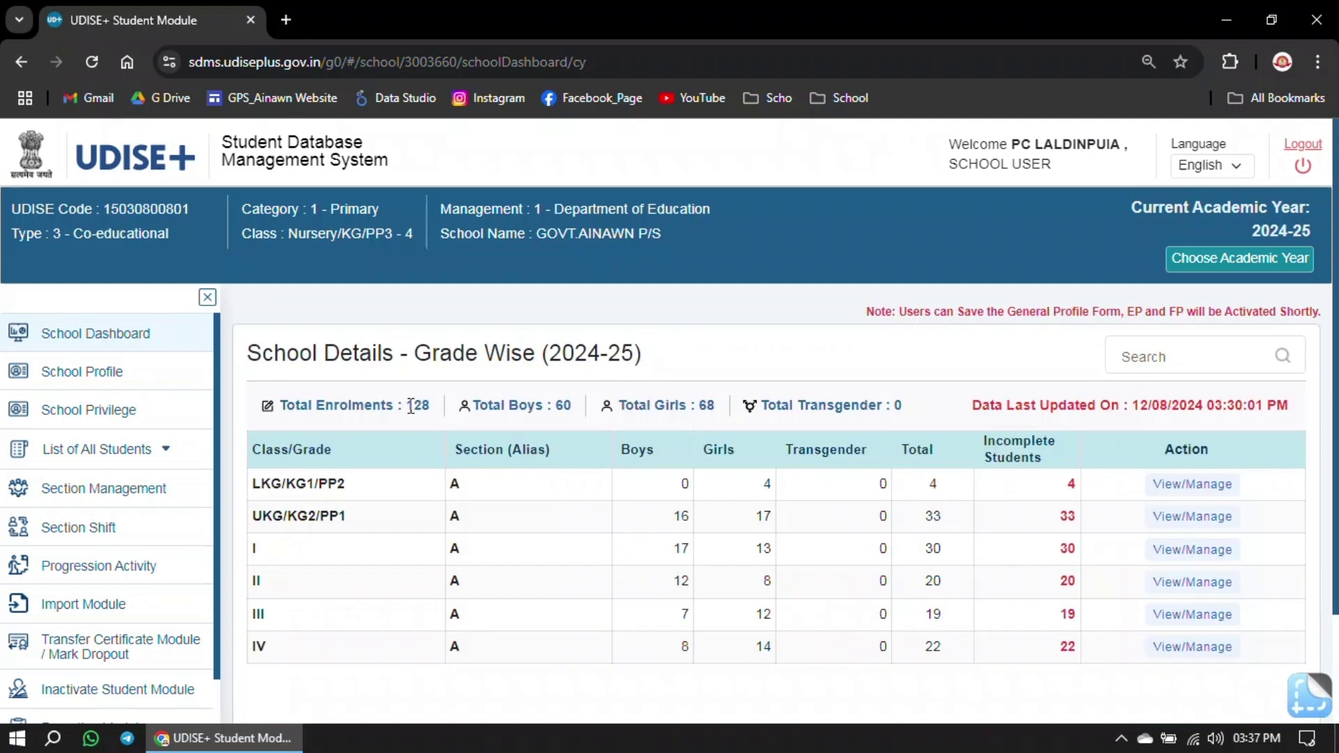
double_click(417, 405)
click(428, 405)
scroll(546, 549, down, 2)
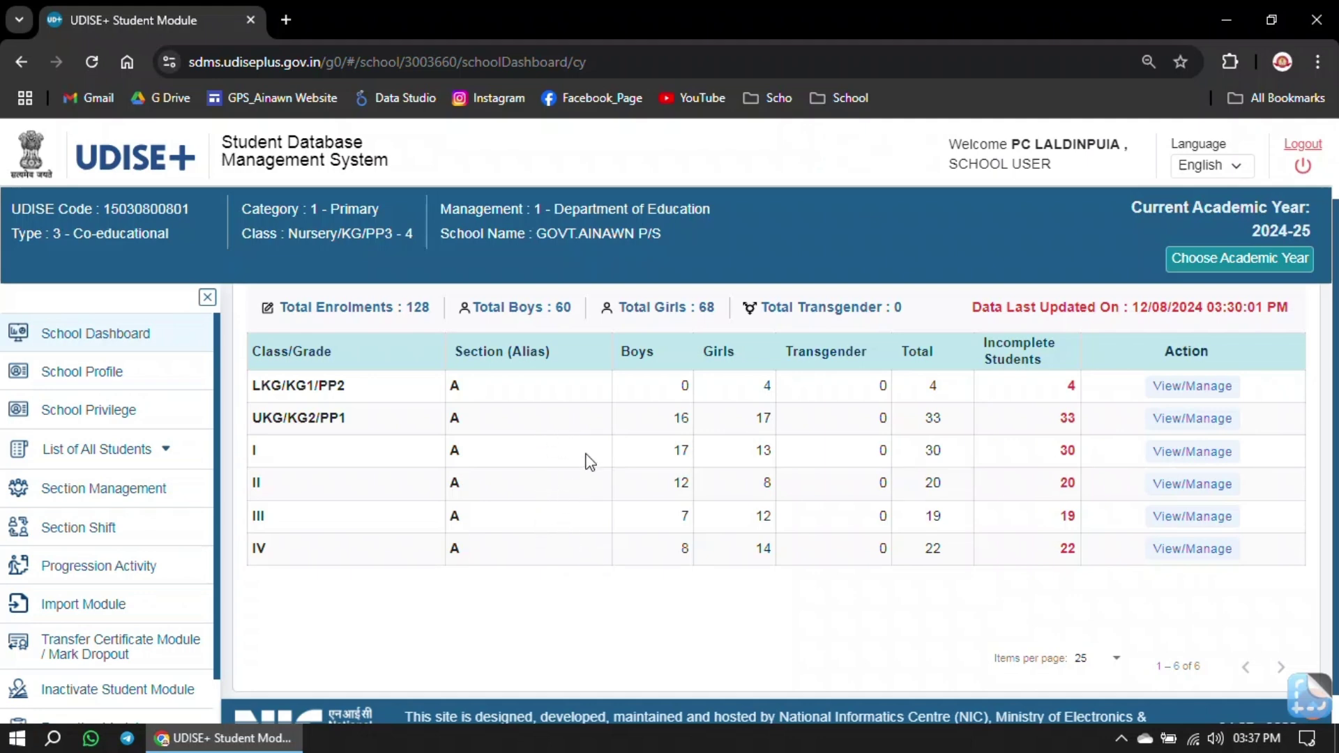
Open the School Profile and review its basic information, including the pre-primary classes and the highest class
click(81, 376)
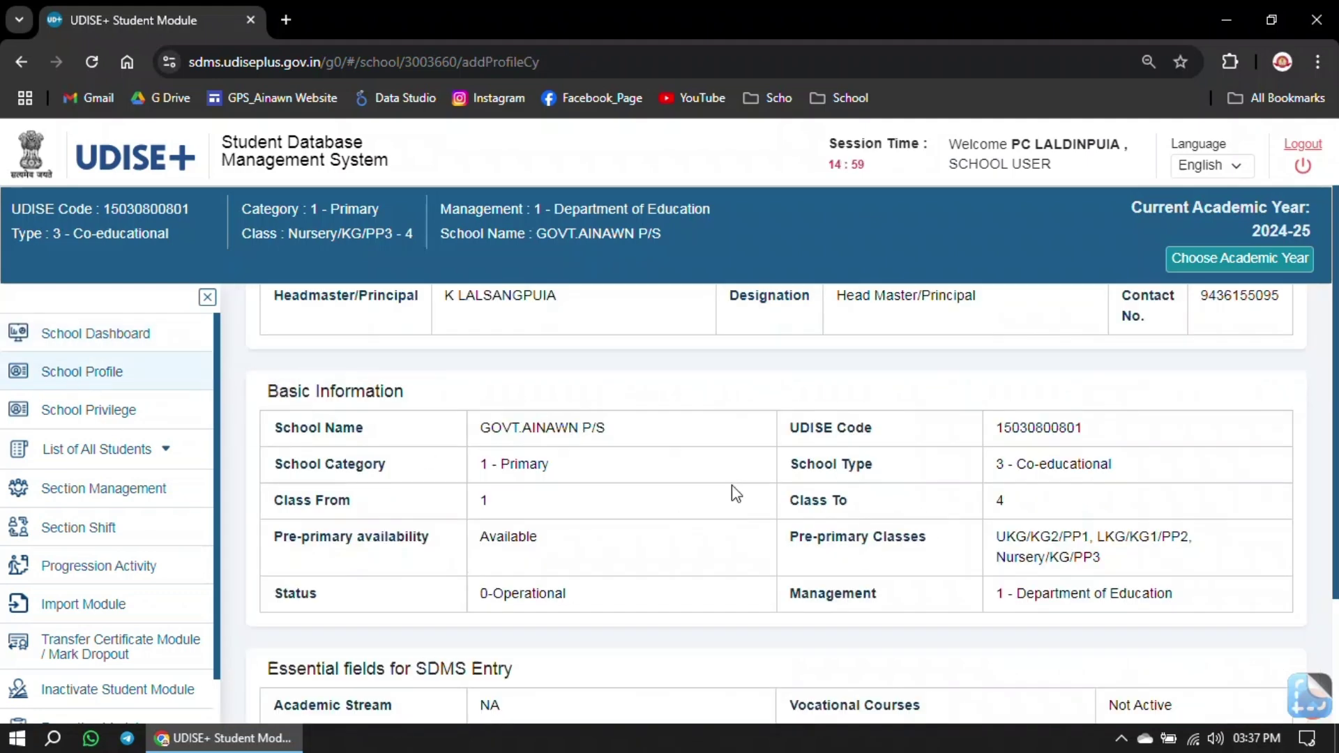
scroll(733, 487, down, 3)
scroll(736, 493, down, 2)
scroll(667, 496, up, 4)
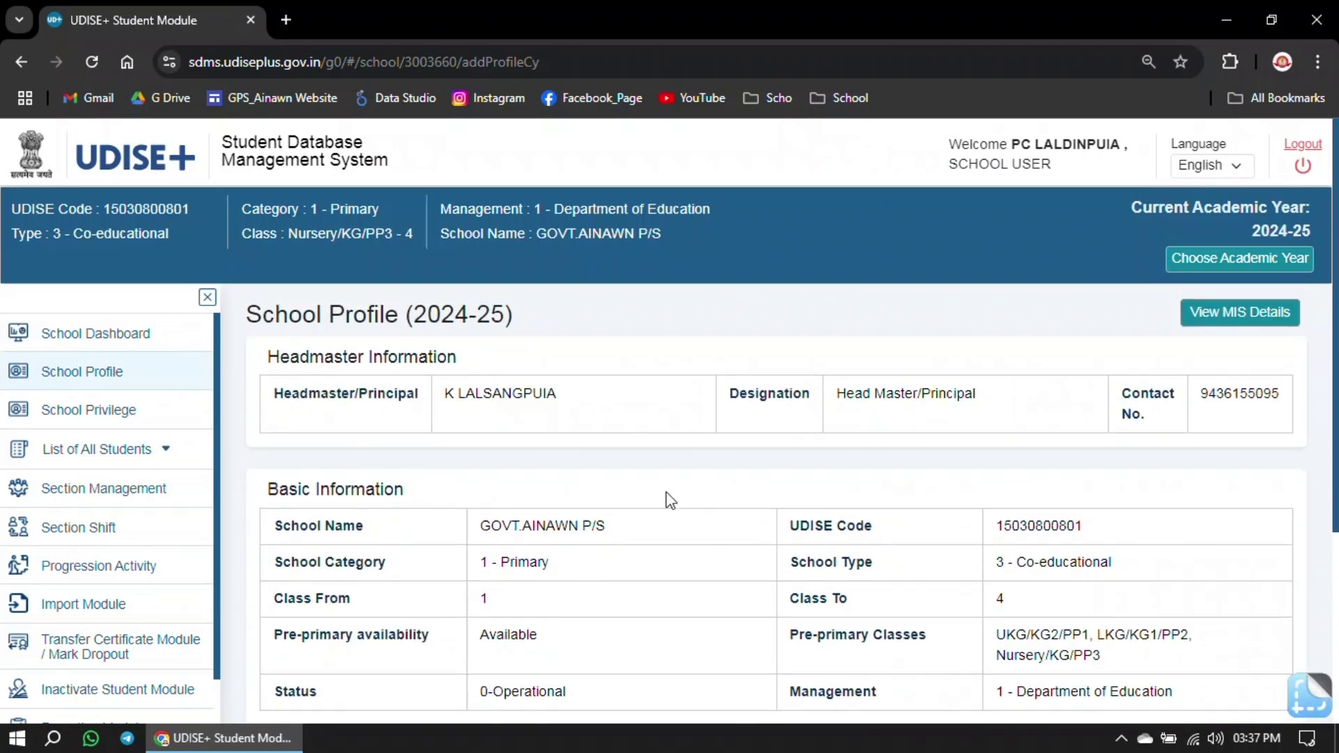
scroll(796, 491, down, 3)
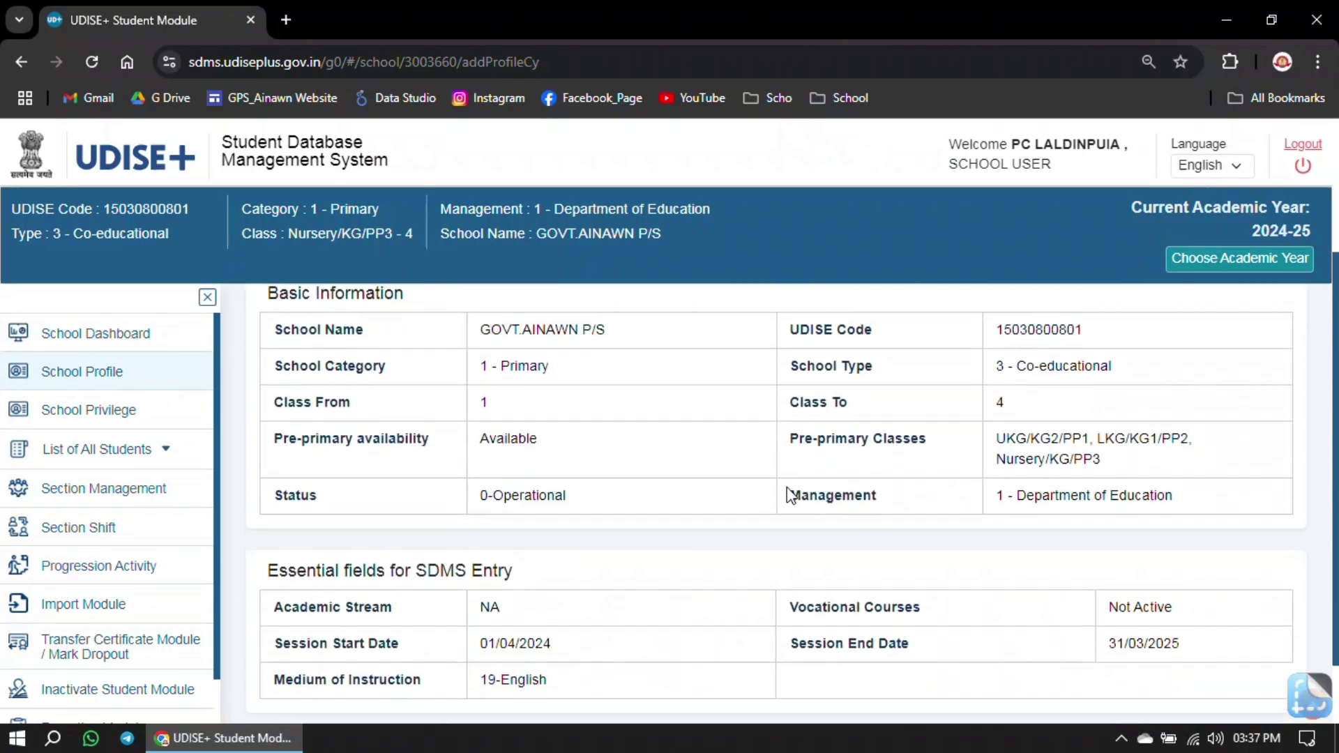
drag(996, 441, 1110, 462)
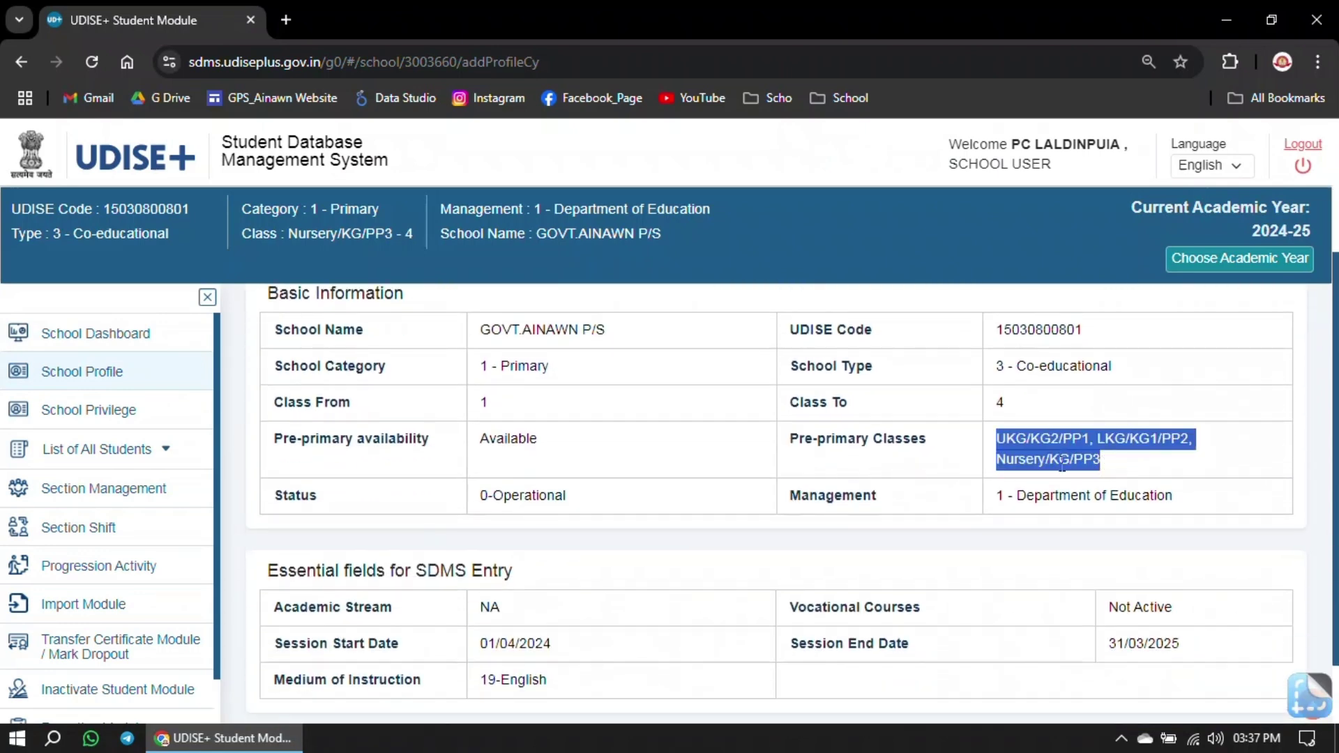
drag(1025, 407, 988, 417)
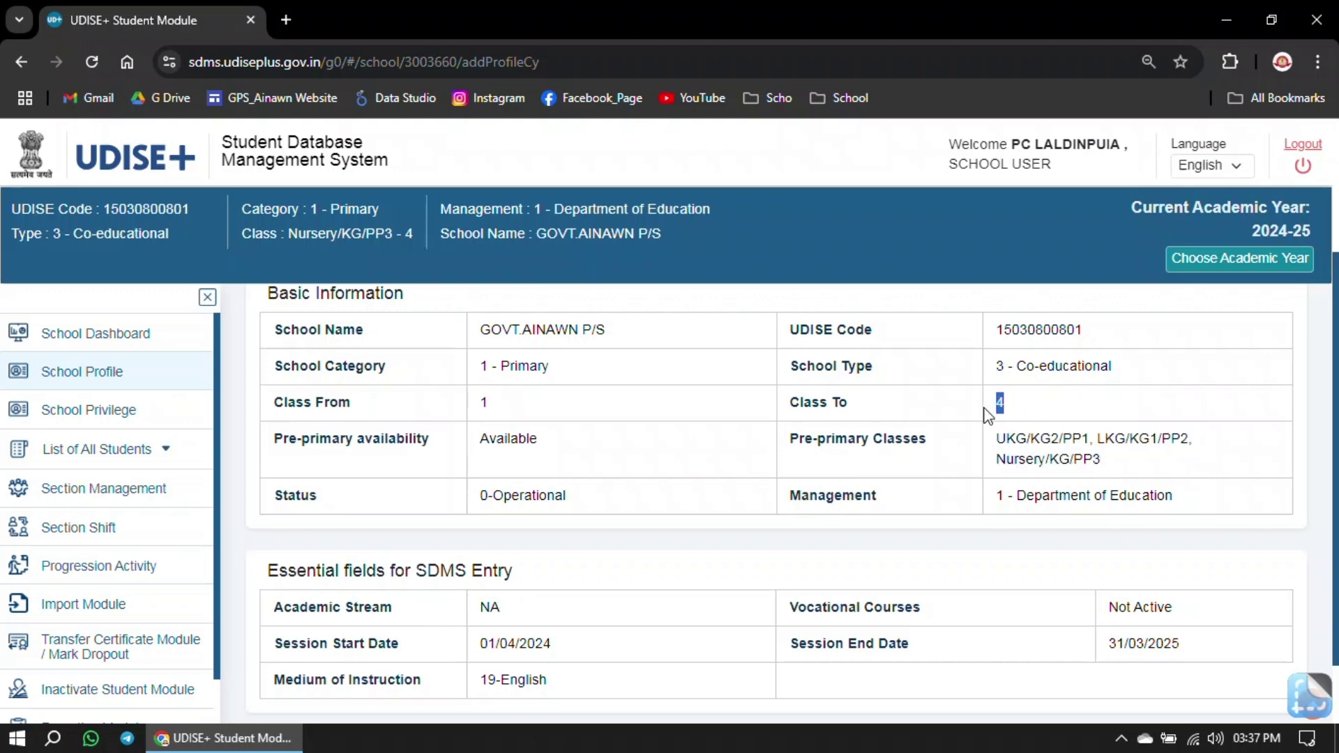
Open the School Privilege page and review the school-level and admin-level rights, starting with Section Management
click(117, 410)
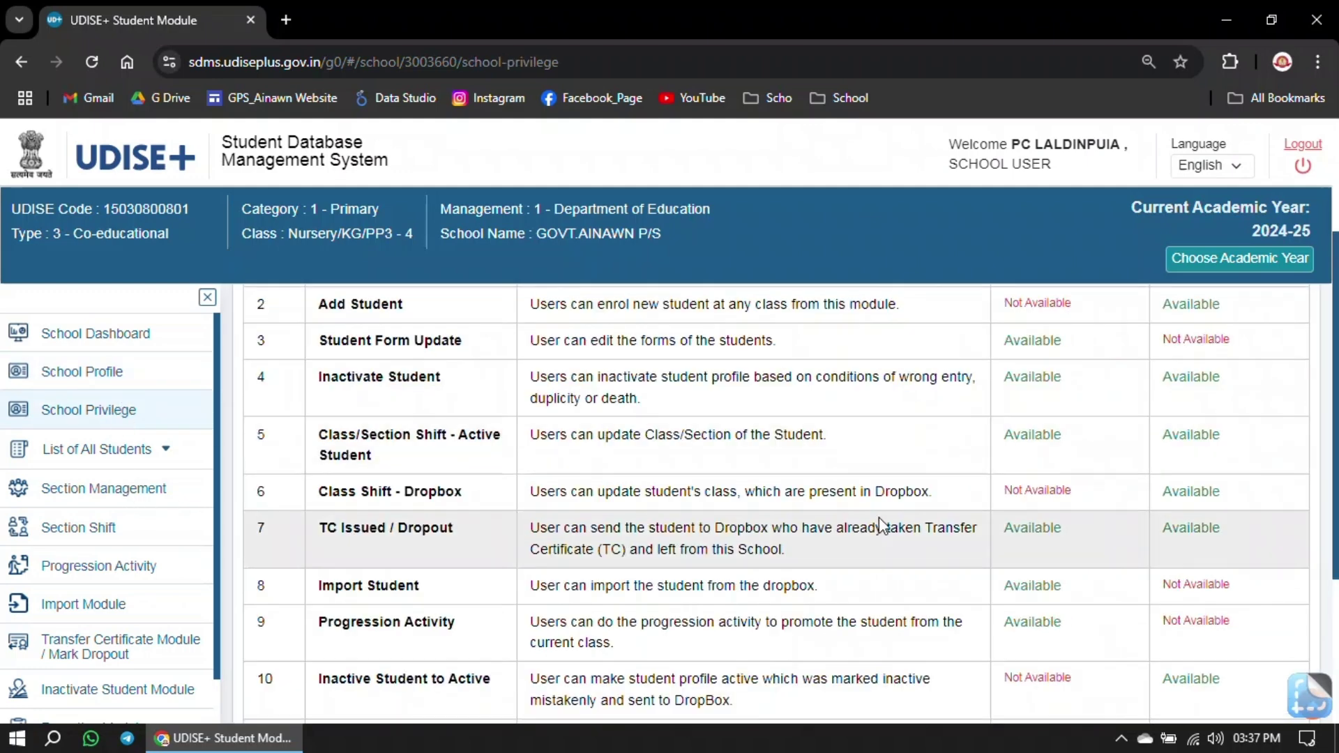
scroll(880, 524, up, 3)
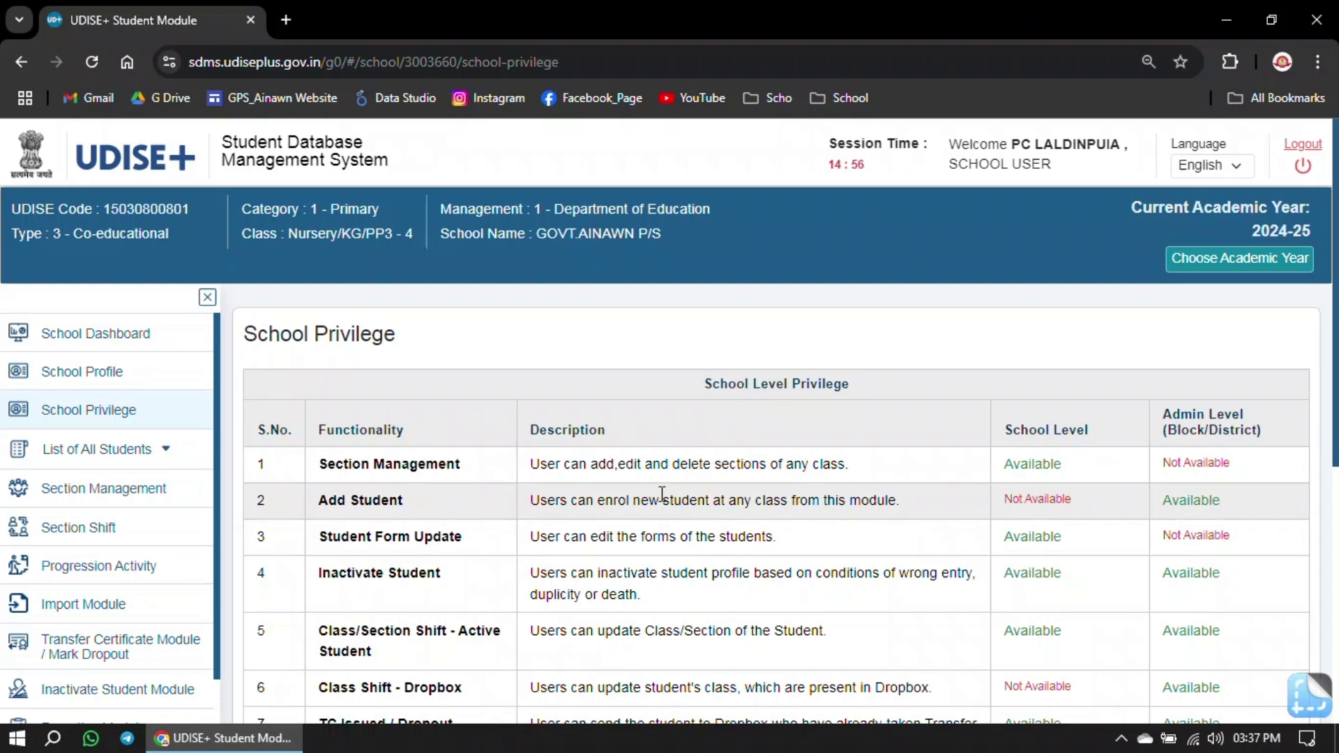
scroll(516, 475, down, 1)
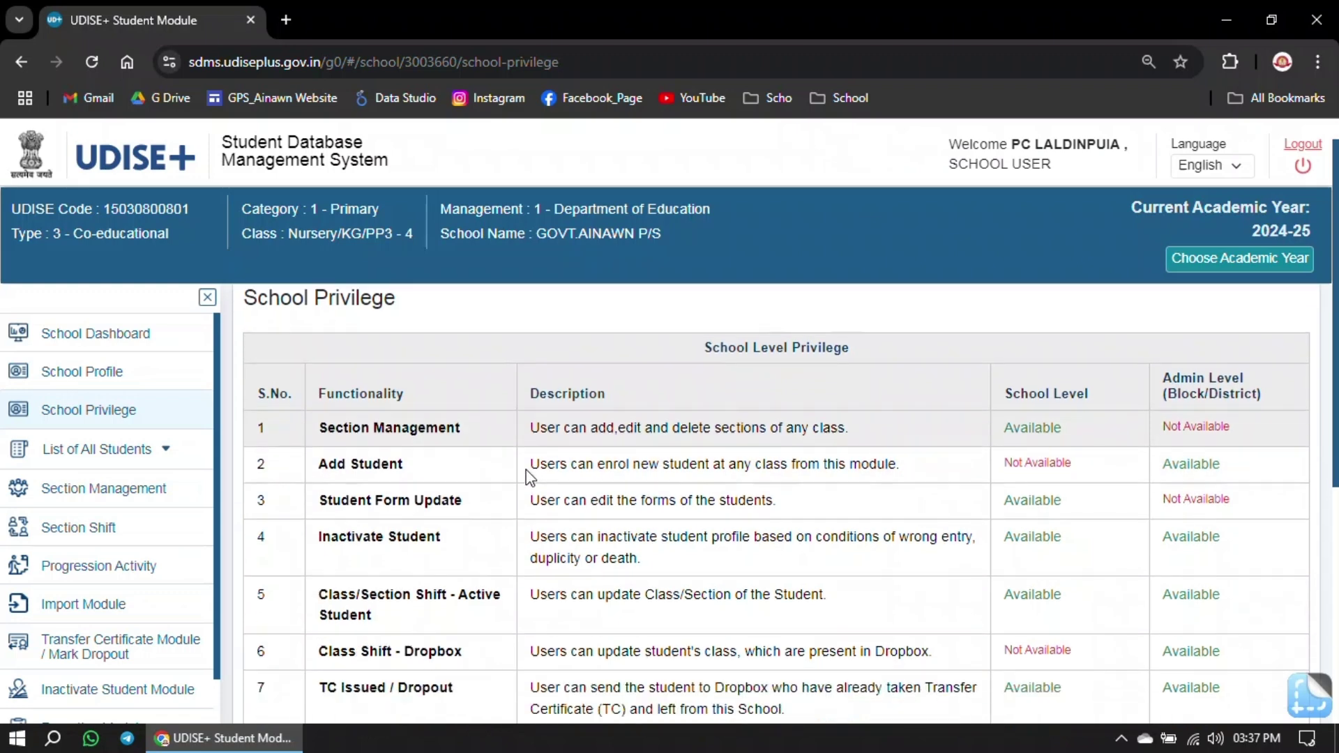
scroll(528, 477, down, 2)
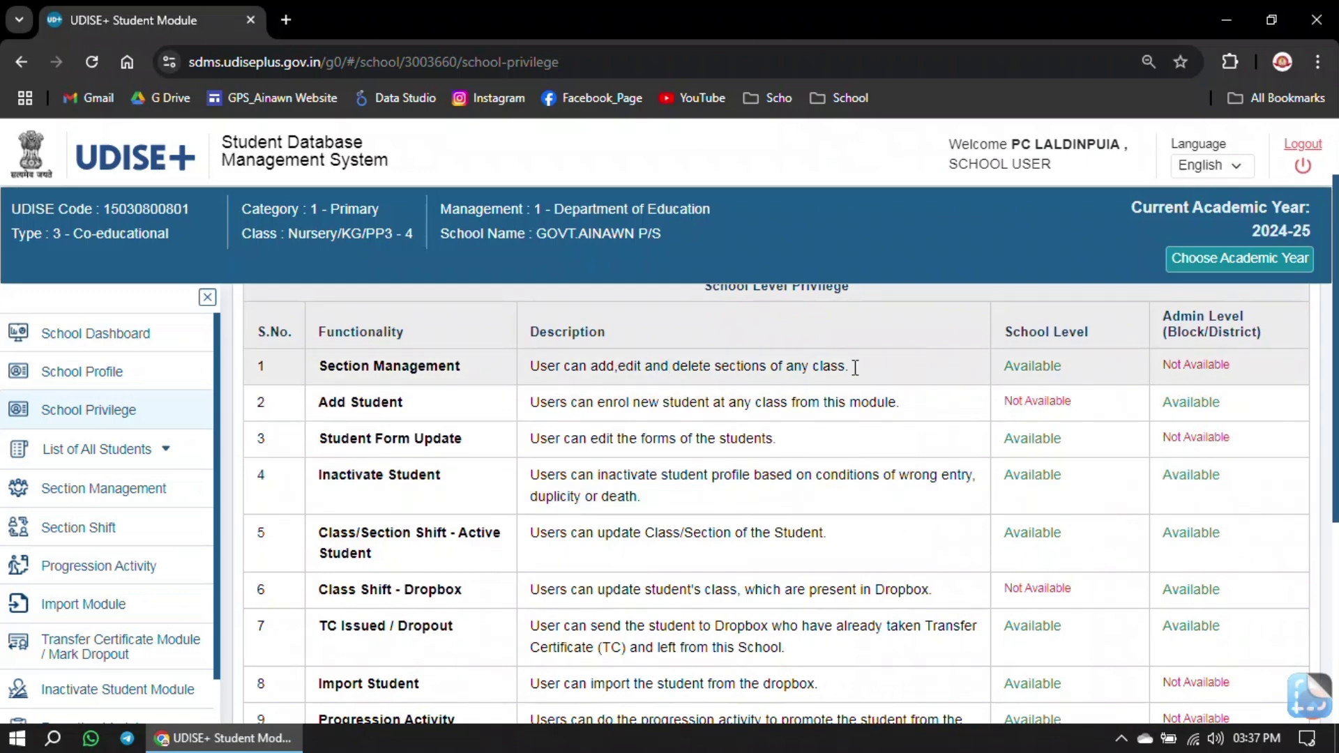
drag(884, 374, 566, 370)
click(550, 373)
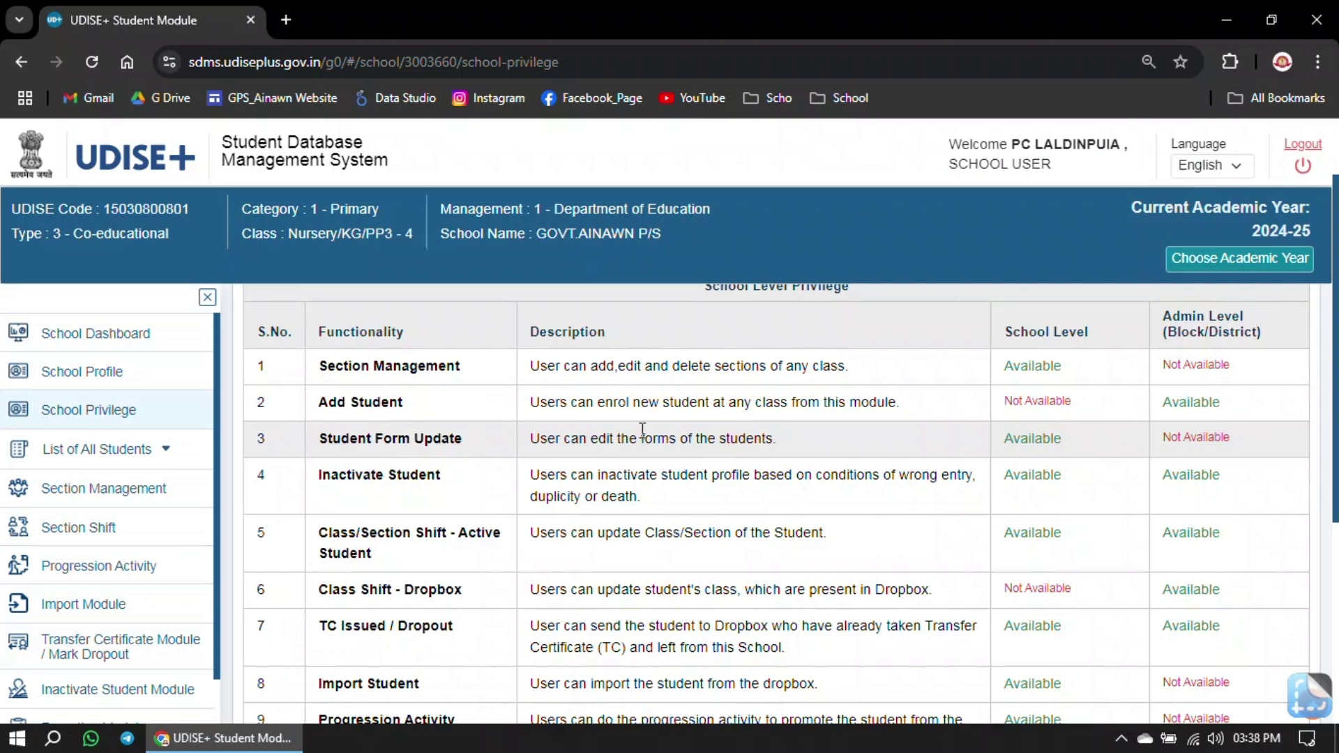
scroll(568, 425, down, 2)
scroll(570, 397, up, 2)
scroll(770, 446, down, 1)
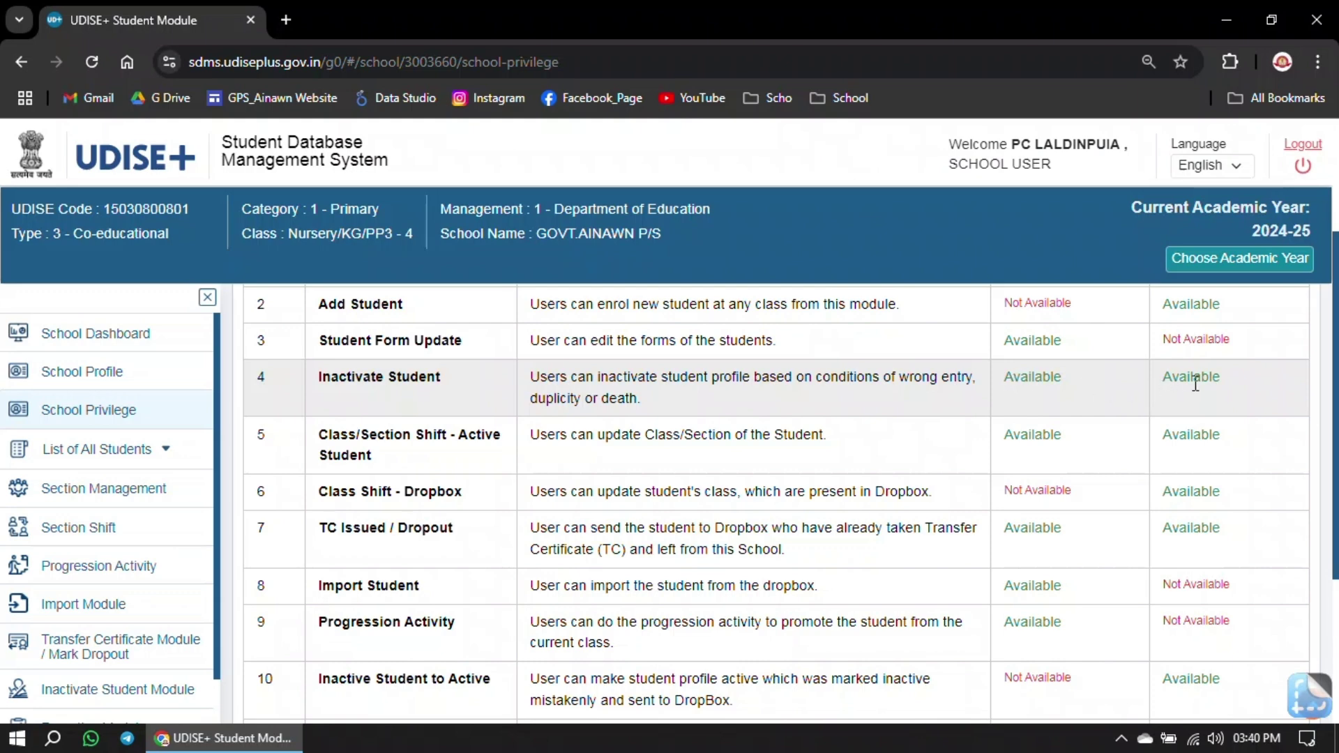
Review the remaining privileges from Class/Section Shift and Class Shift - Dropbox through Dropbox Management
scroll(530, 446, down, 1)
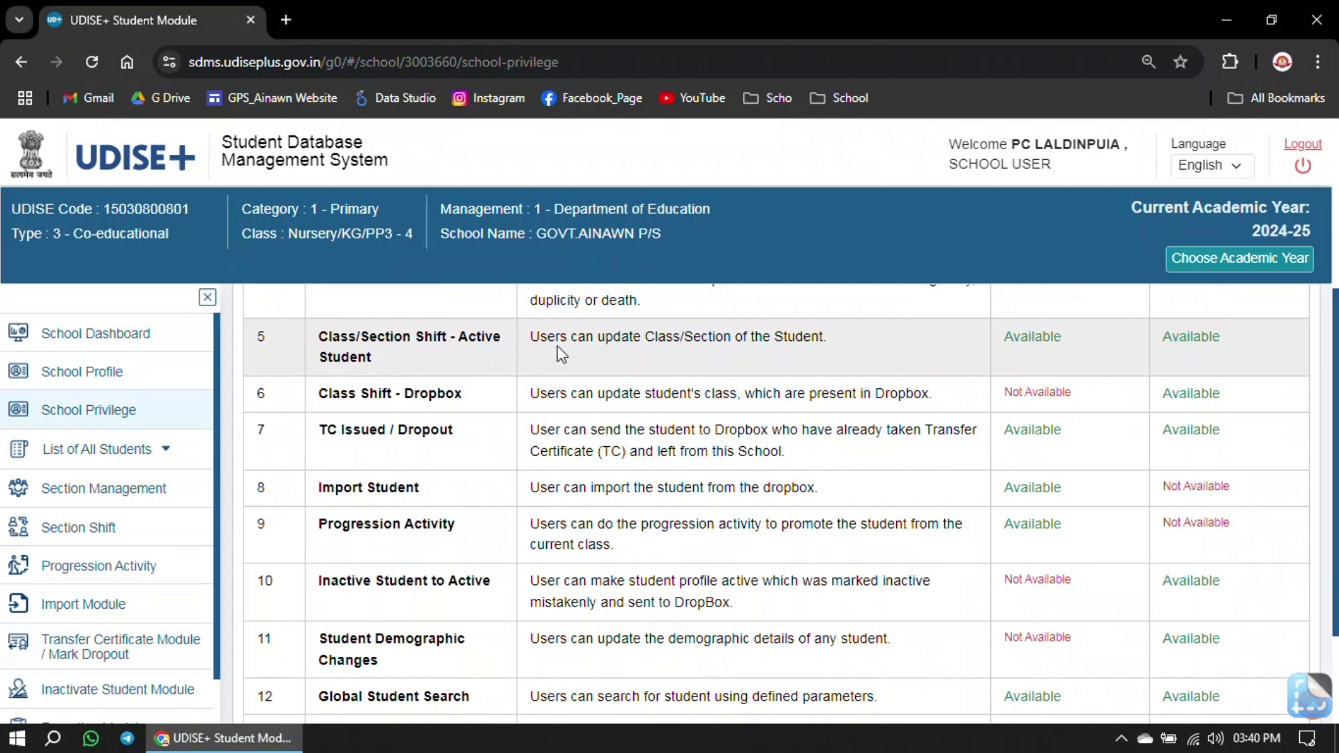
scroll(561, 349, up, 1)
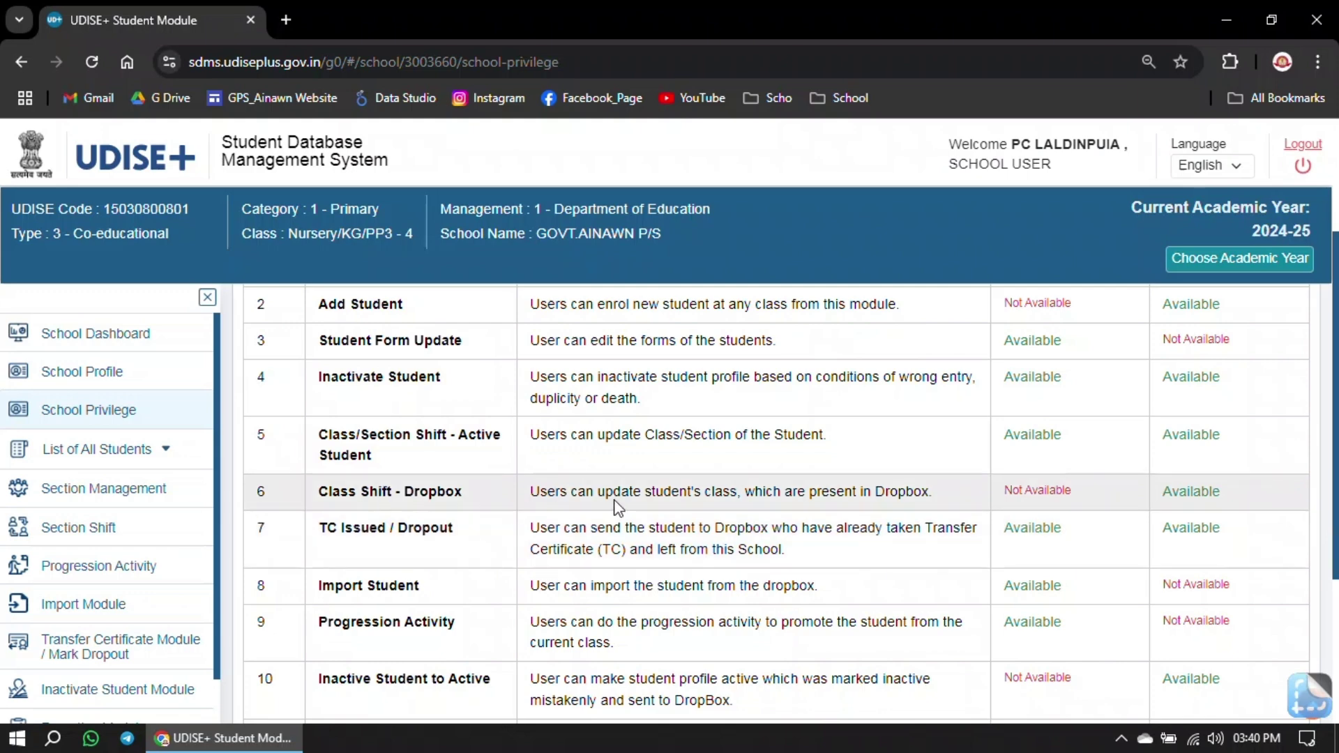
drag(541, 434, 649, 442)
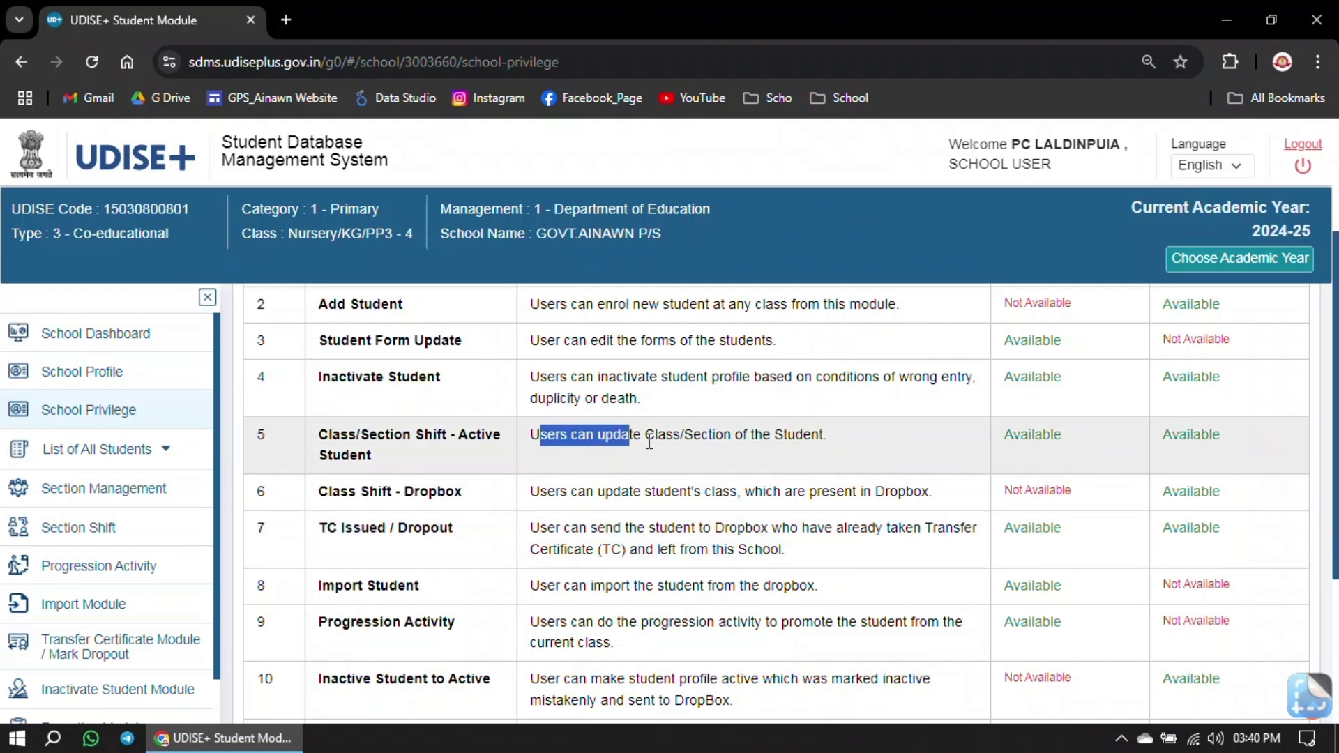
click(726, 446)
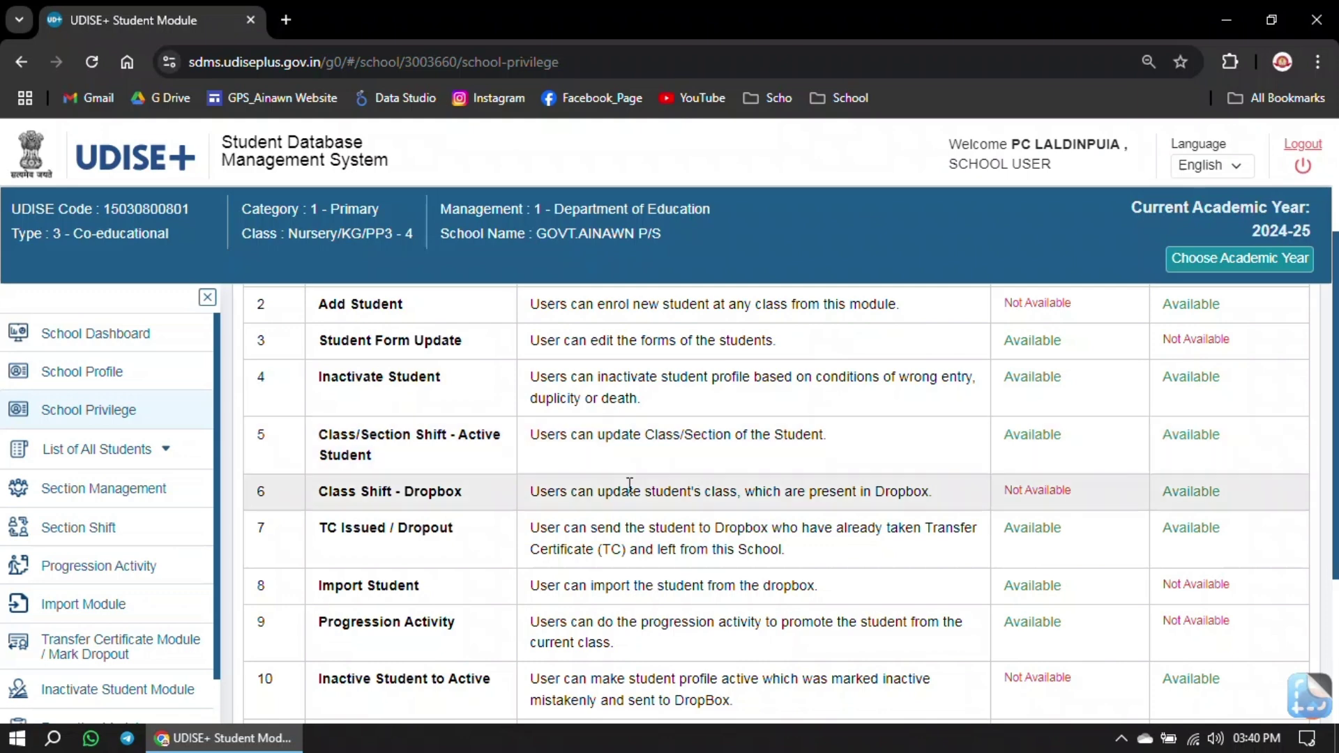
drag(570, 493, 632, 492)
click(670, 493)
scroll(564, 480, down, 2)
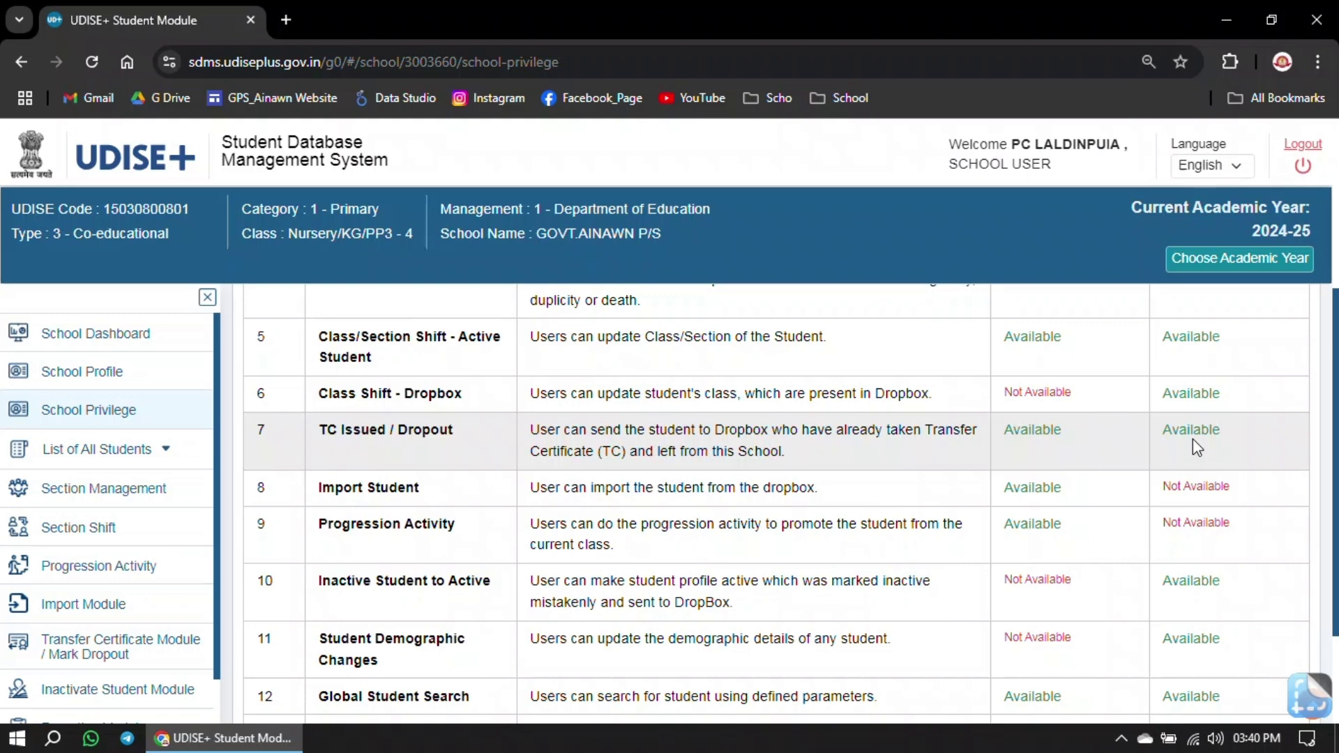
scroll(793, 421, down, 2)
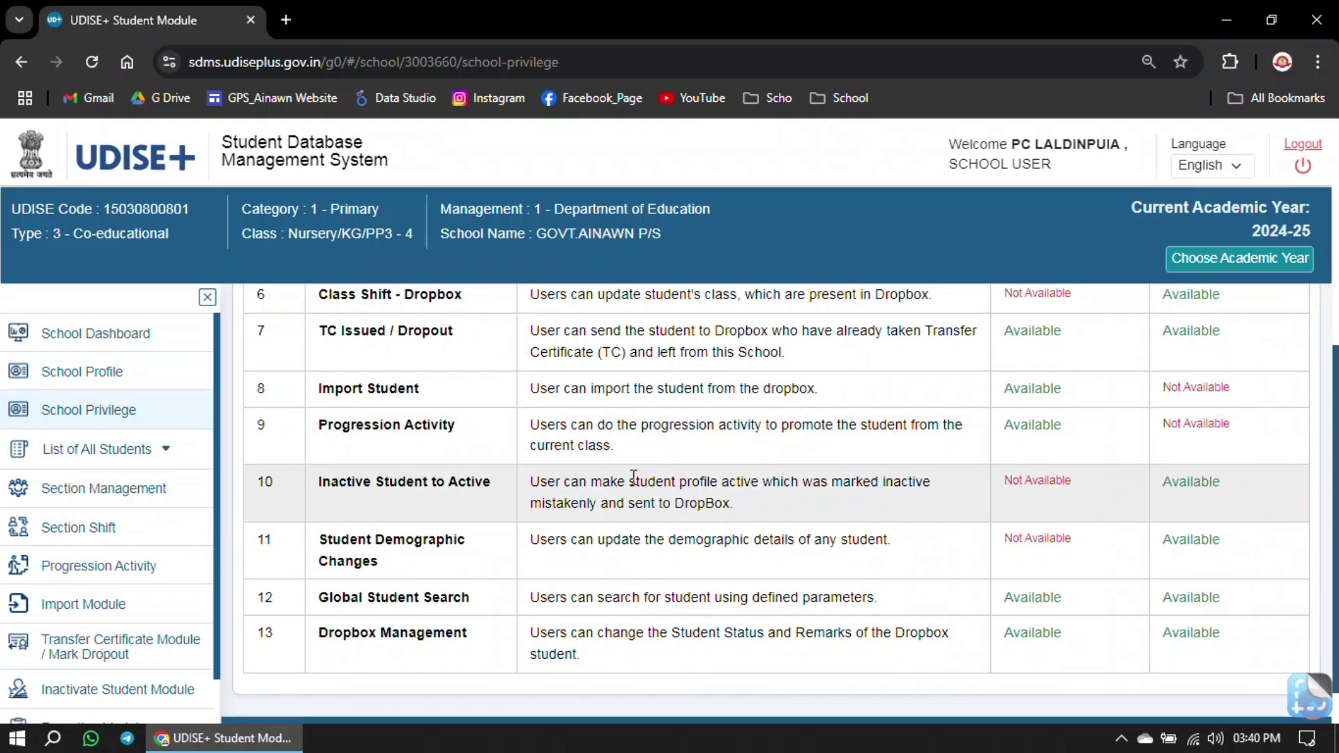
scroll(628, 467, down, 1)
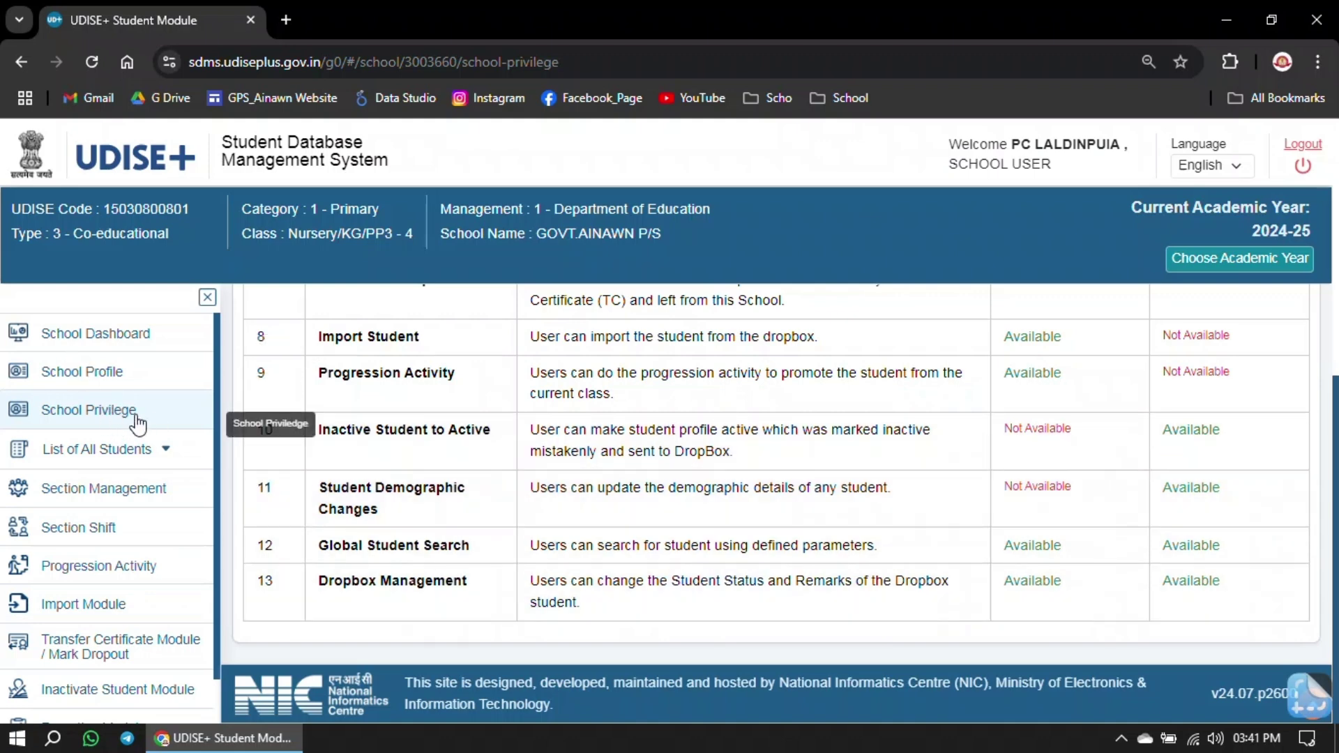
Open the list of active students for 2024-25 and view it from its beginning
scroll(102, 420, down, 2)
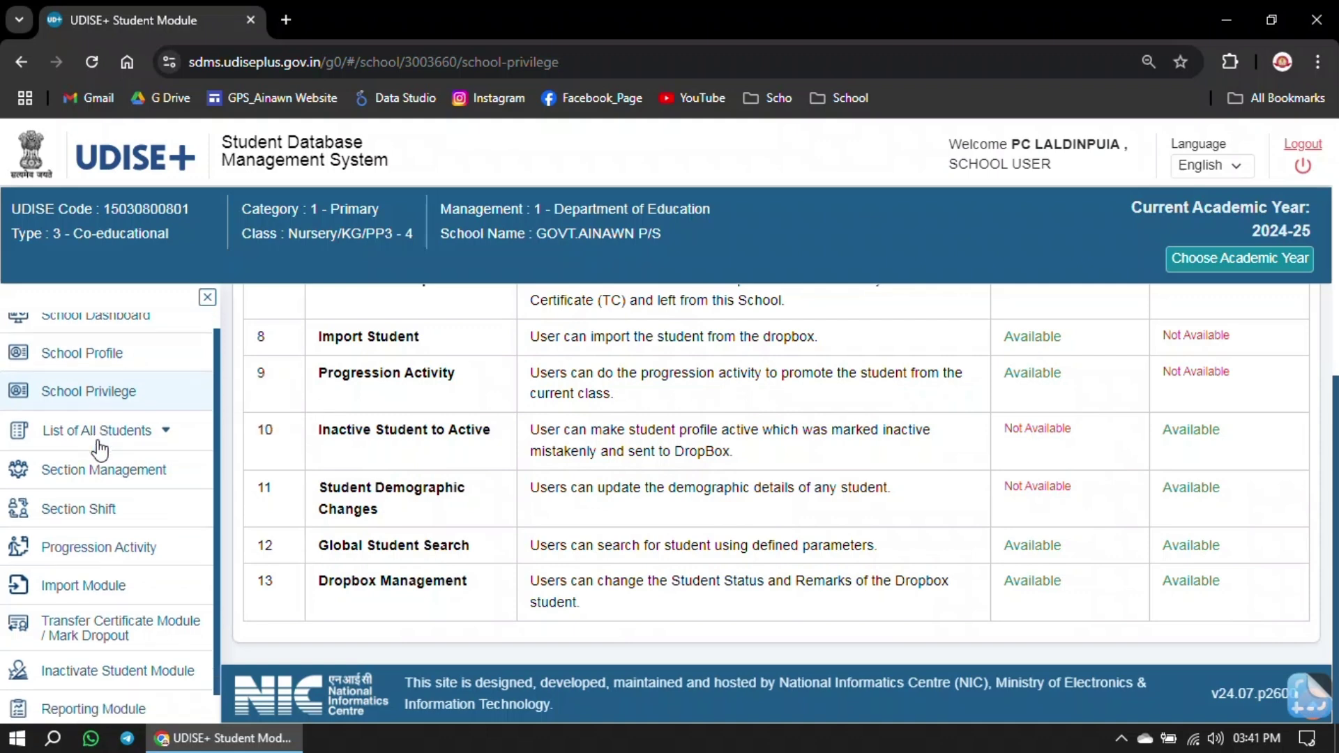
click(124, 380)
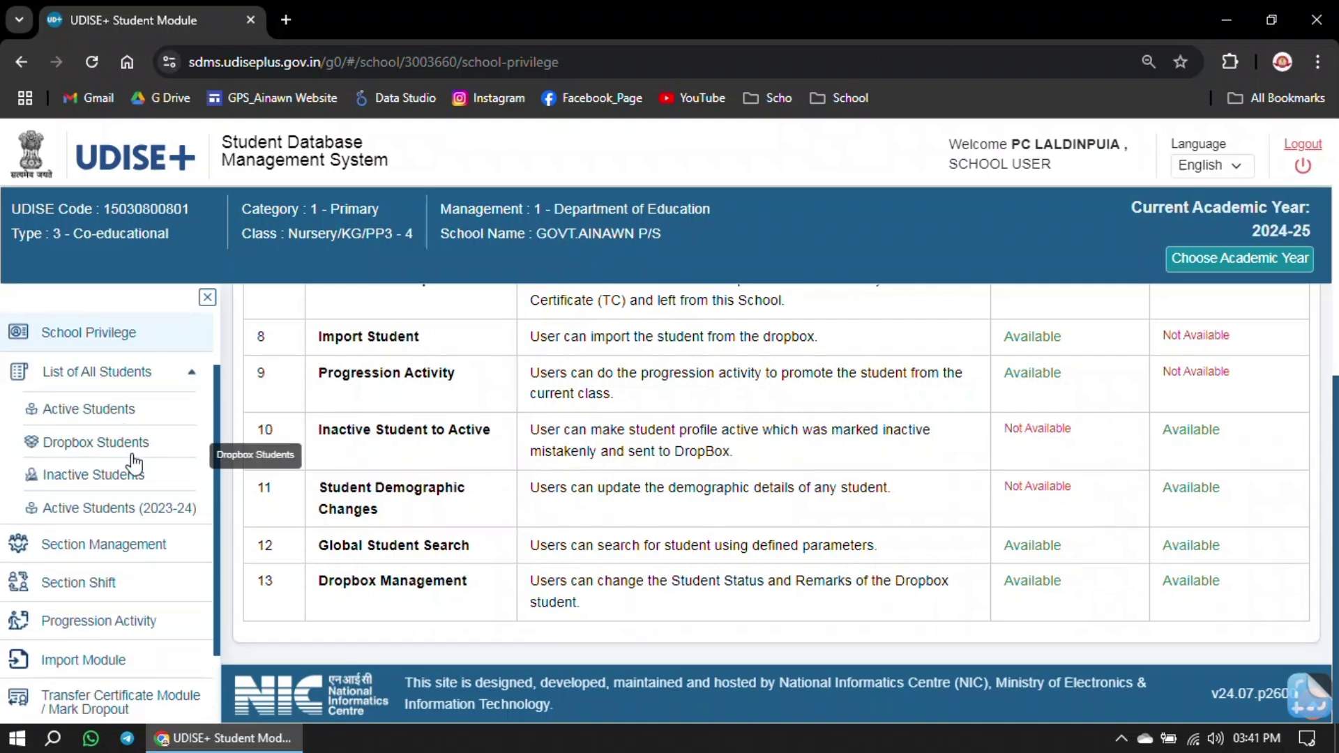
click(104, 410)
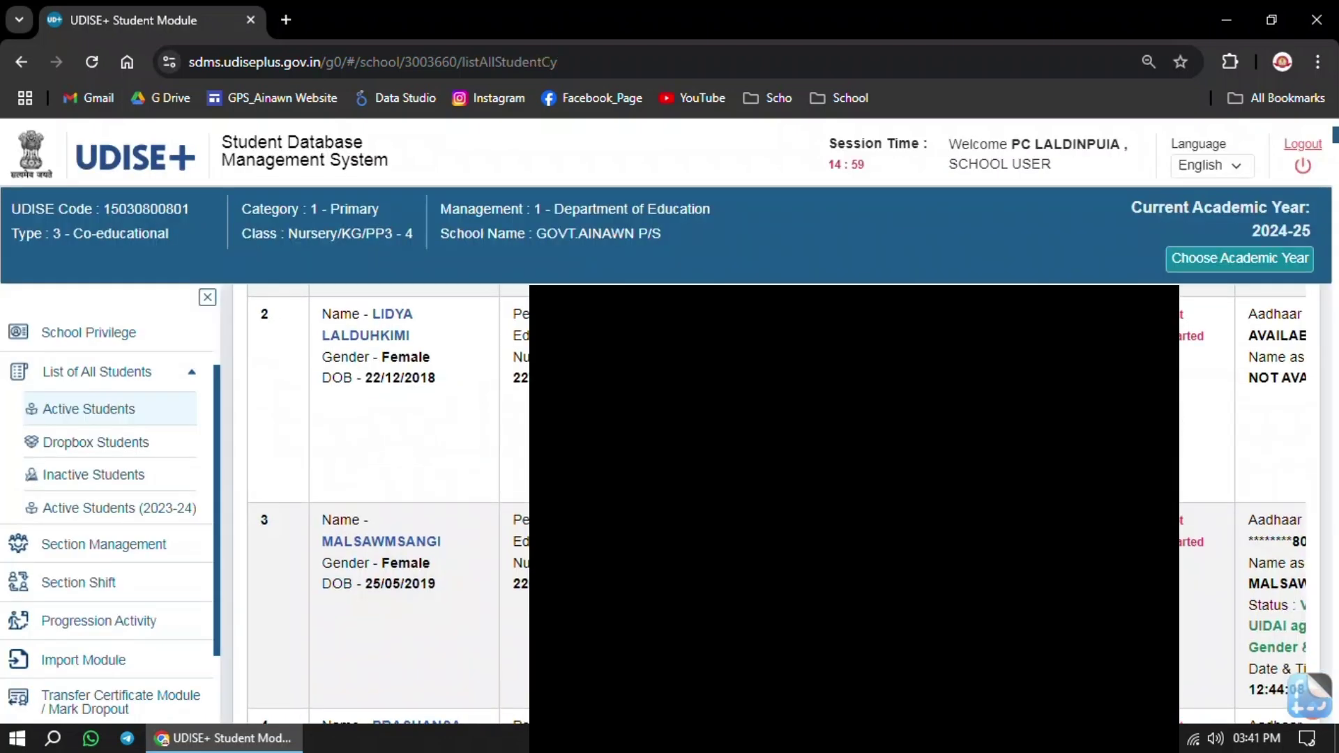
scroll(488, 453, up, 7)
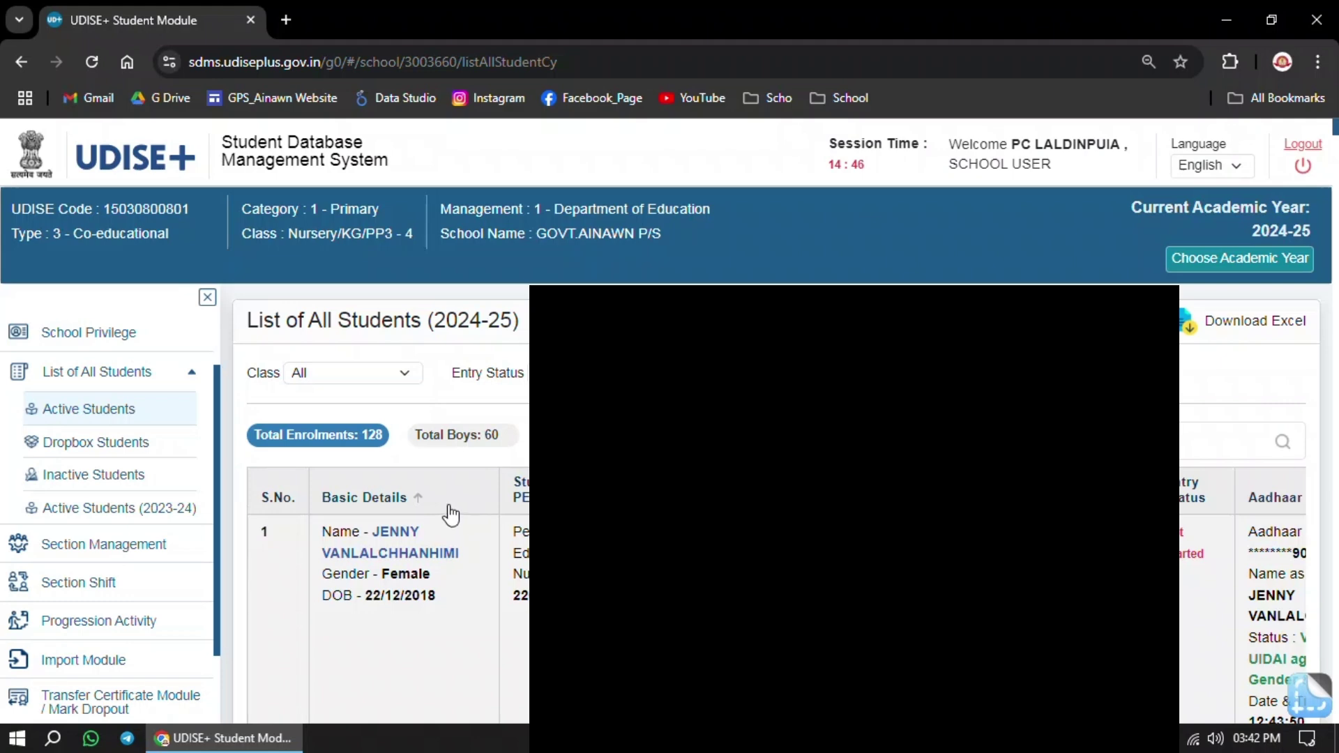
Open the list of Dropbox students and review its first entries
click(118, 452)
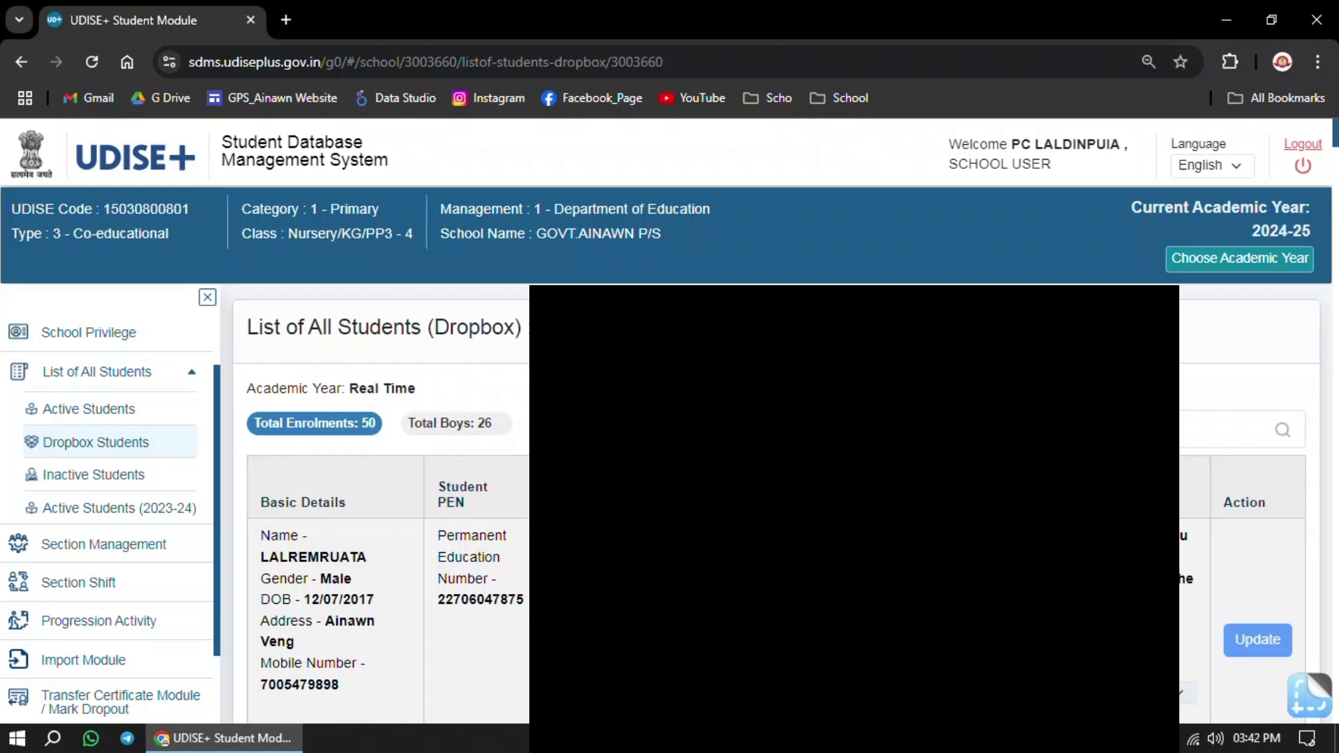
scroll(384, 502, down, 1)
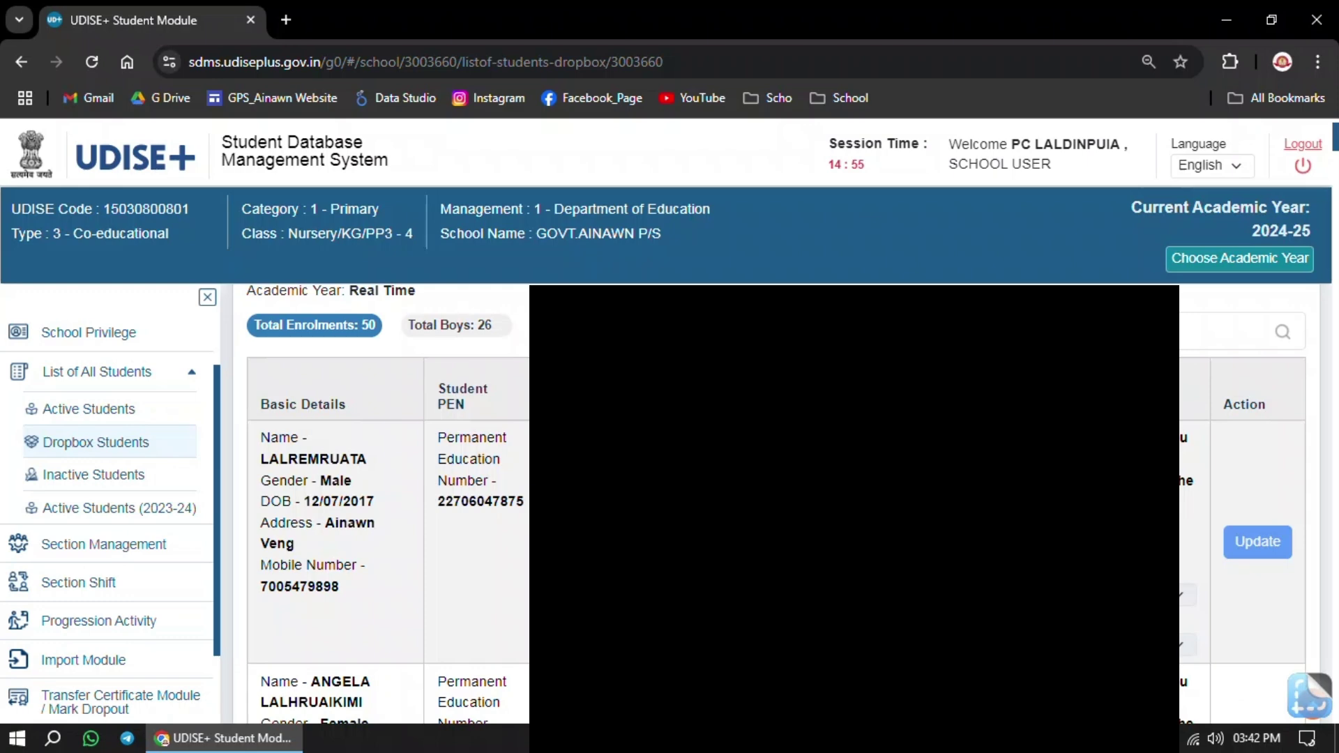
scroll(384, 502, up, 1)
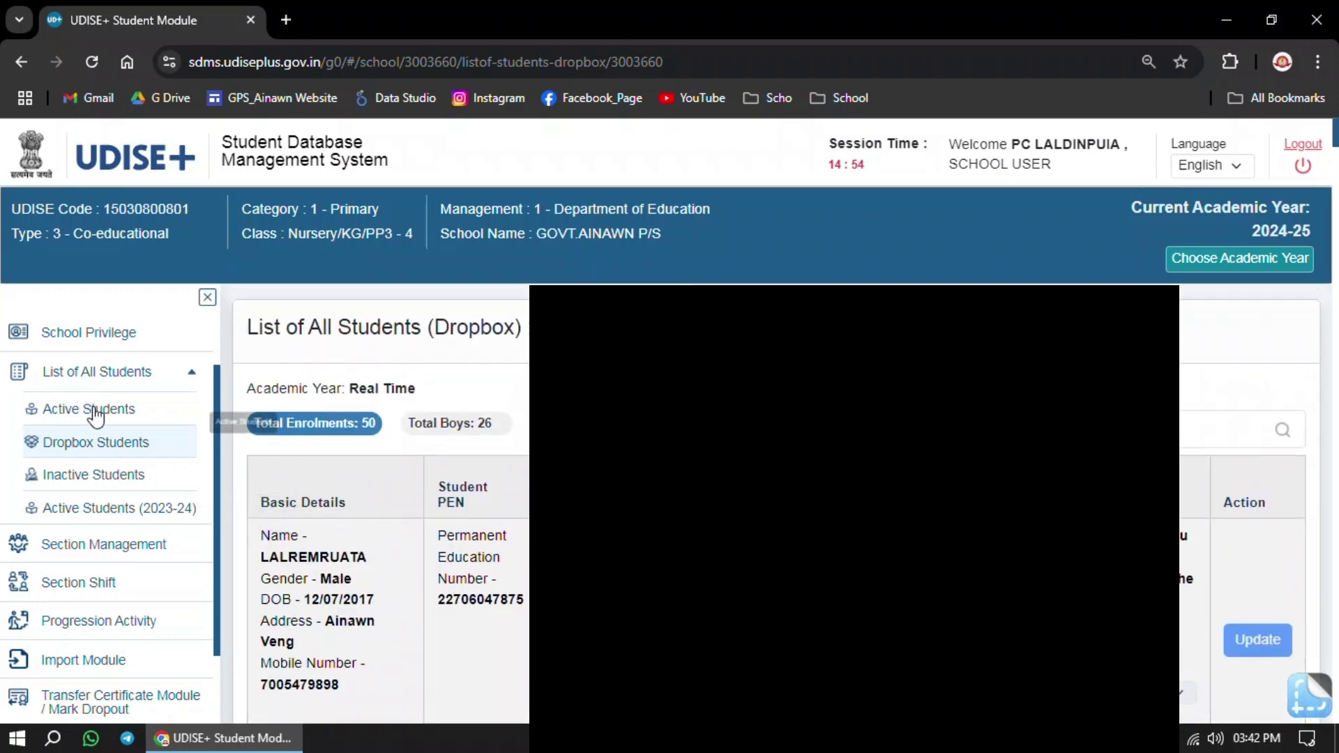
Open the list of inactive students and look through the records down to the end of the page
click(110, 476)
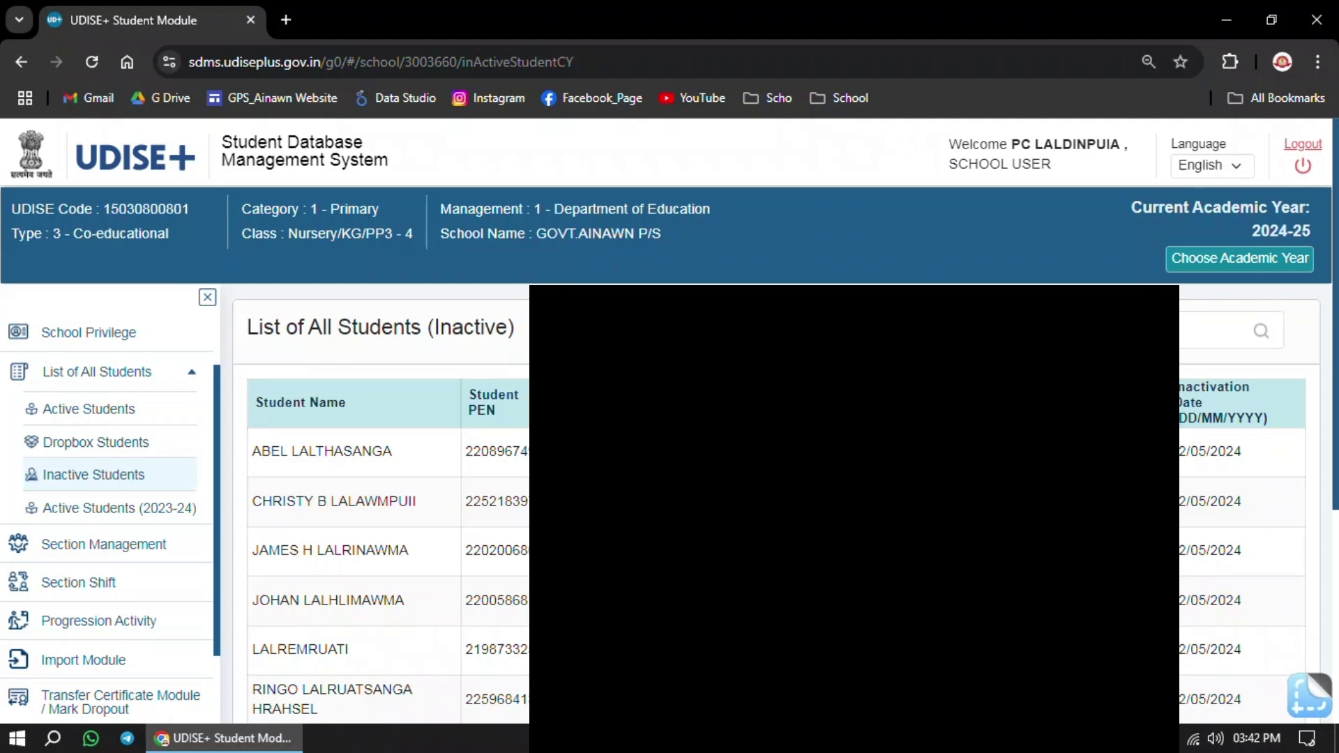
scroll(377, 509, down, 5)
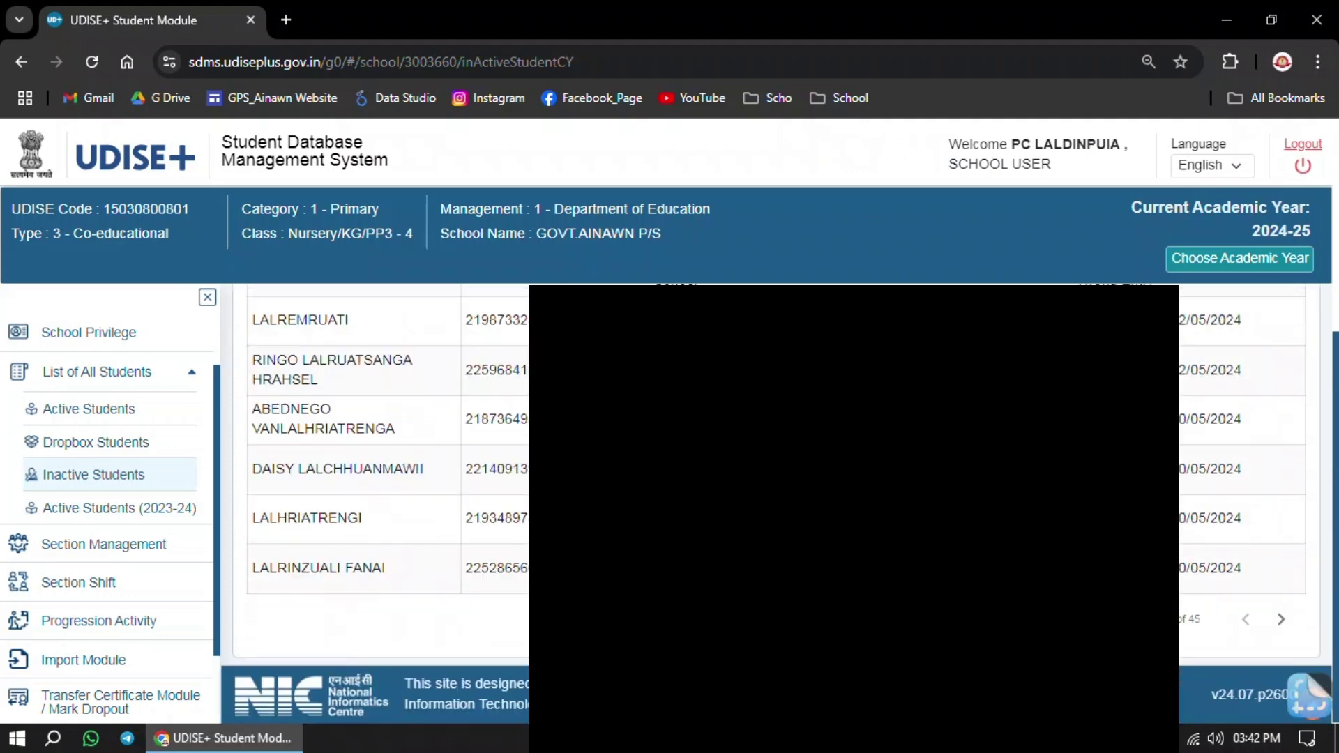
scroll(376, 509, up, 5)
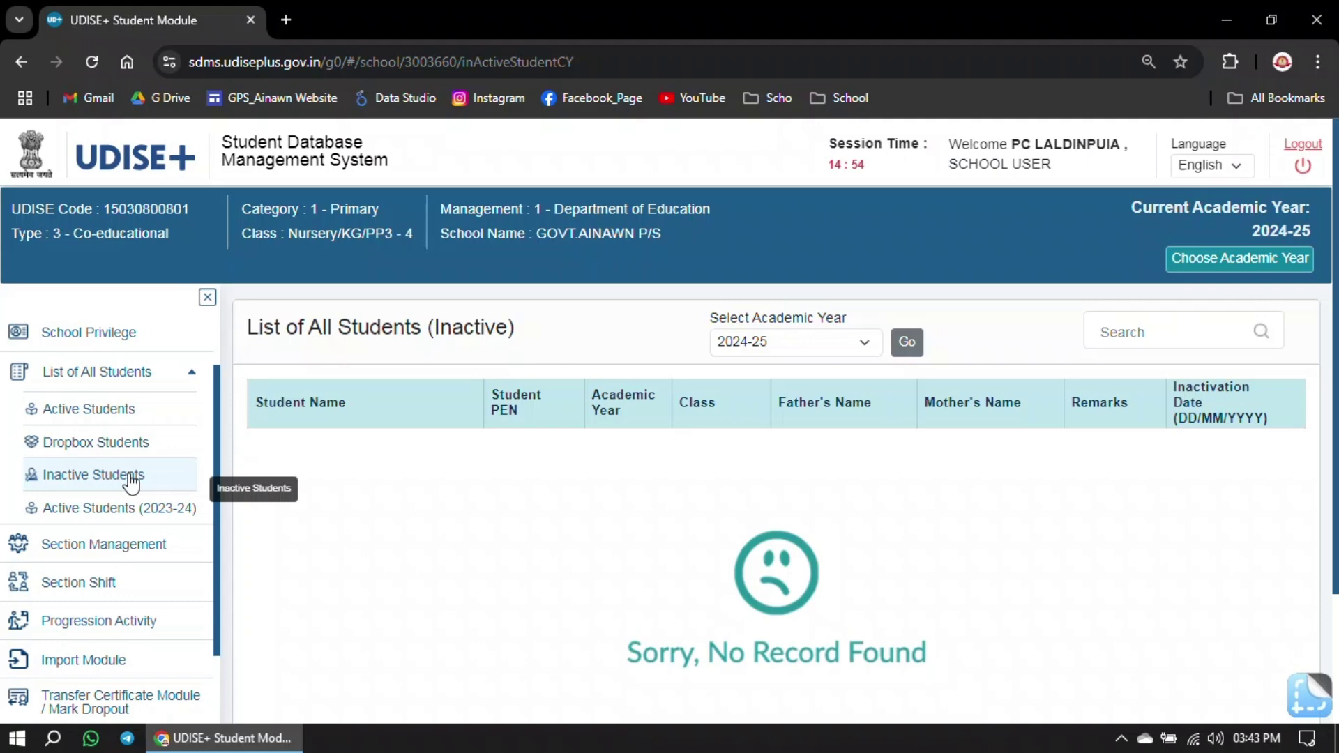
View the active students list for 2023-24 and return to the active students list for 2024-25
click(161, 516)
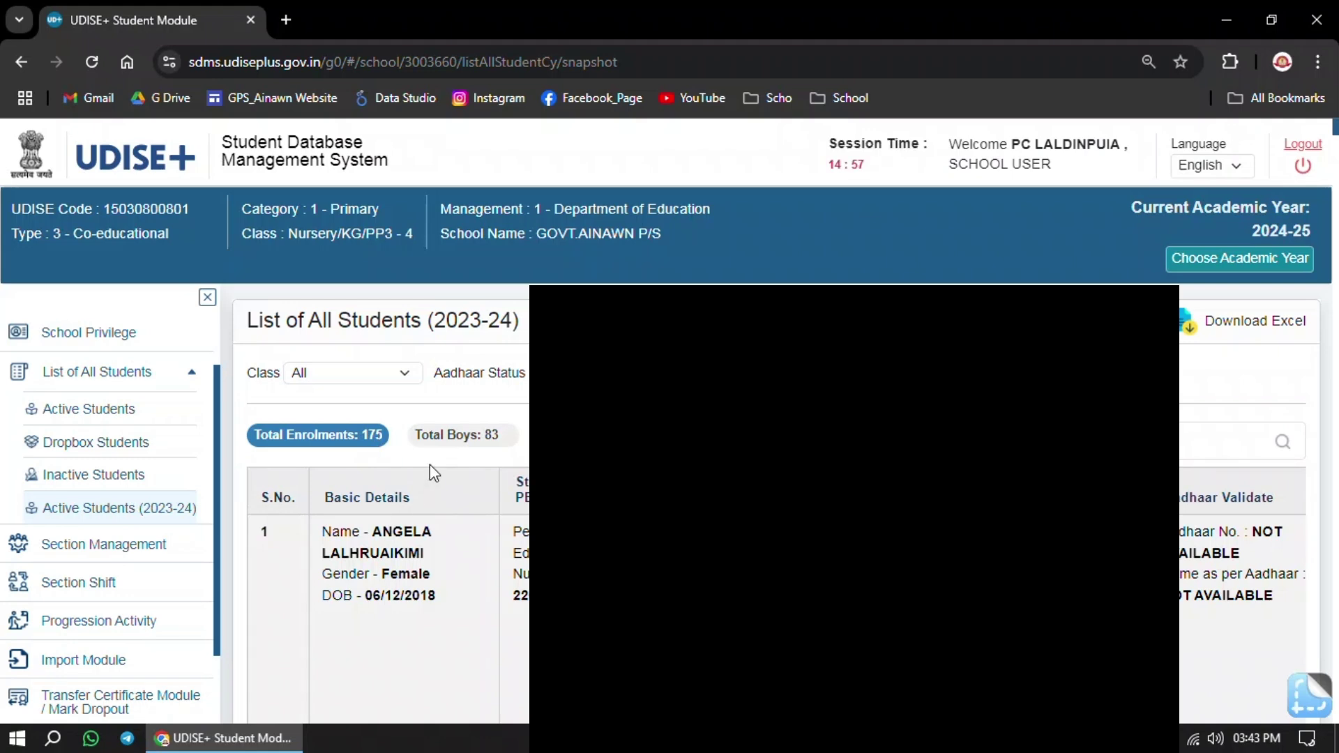
click(110, 412)
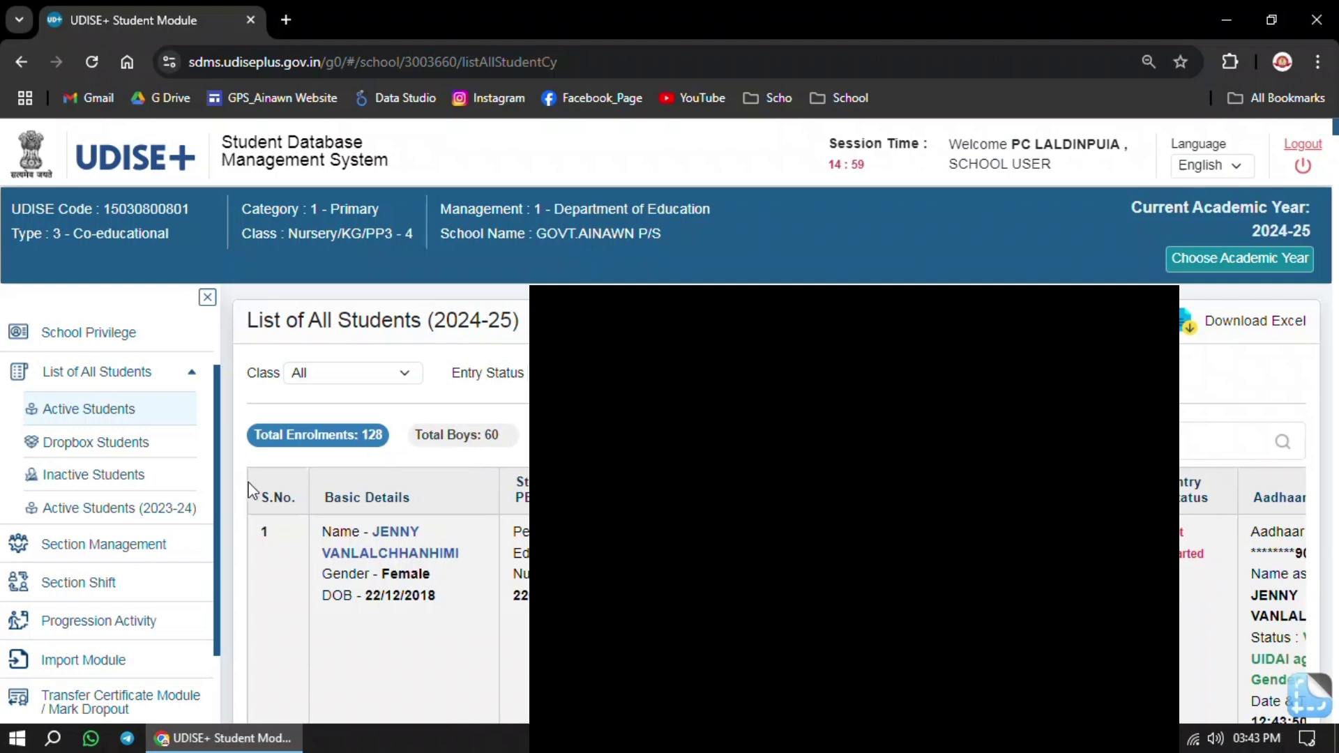
Open Section Management and review the pre-primary class note, the Add Section form and the list of classes
click(126, 544)
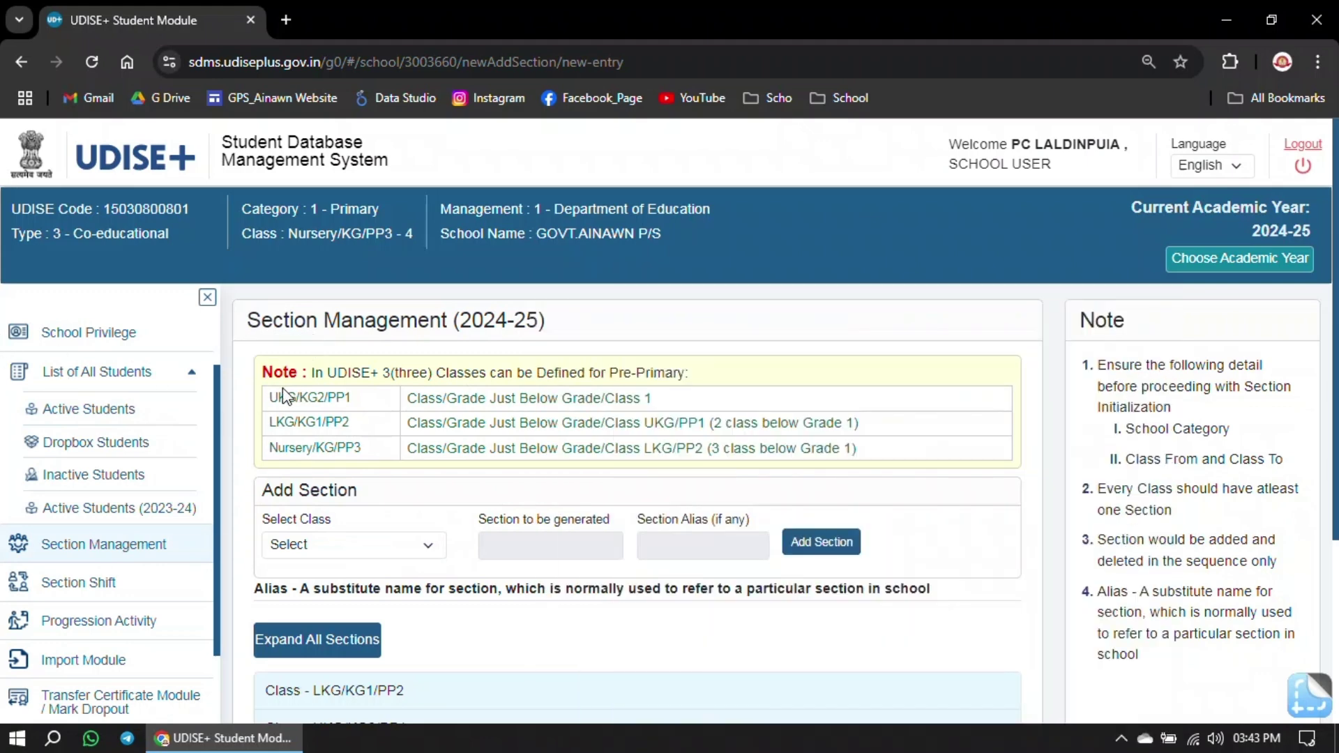
click(192, 372)
scroll(614, 544, down, 3)
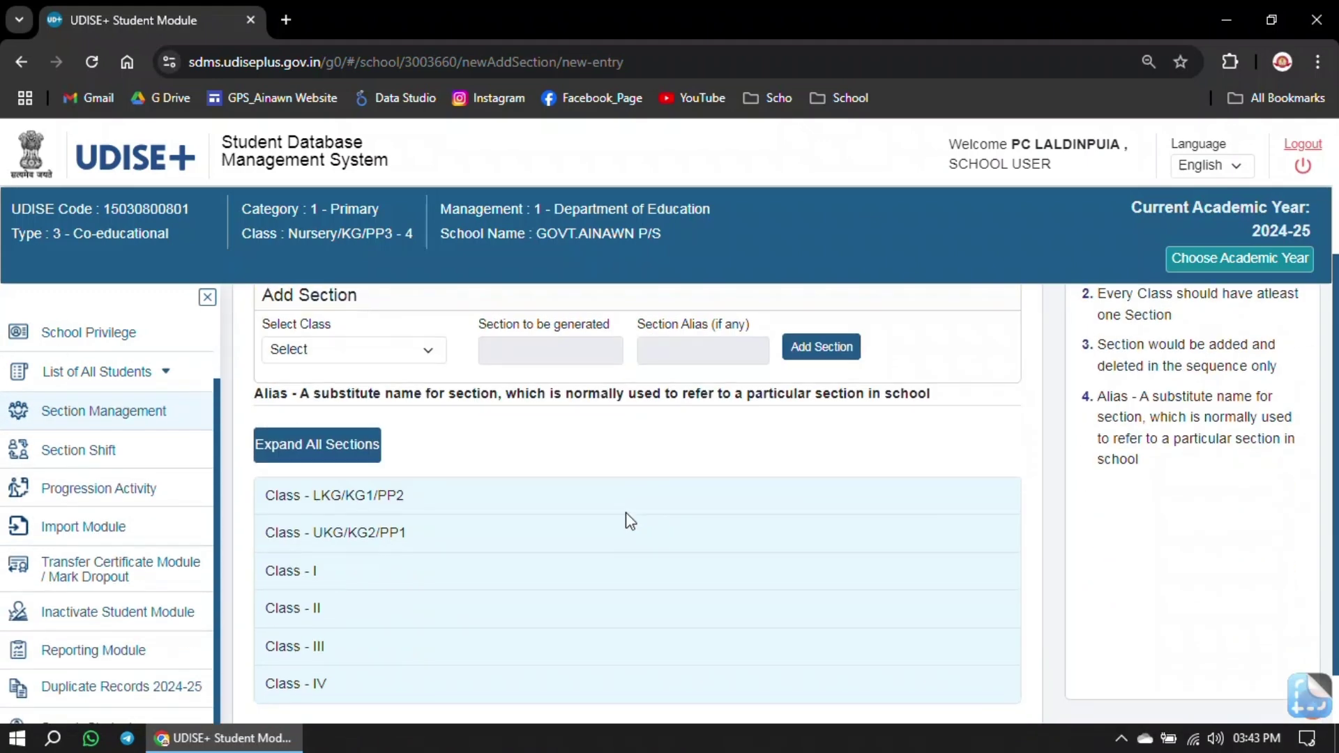
scroll(626, 514, up, 3)
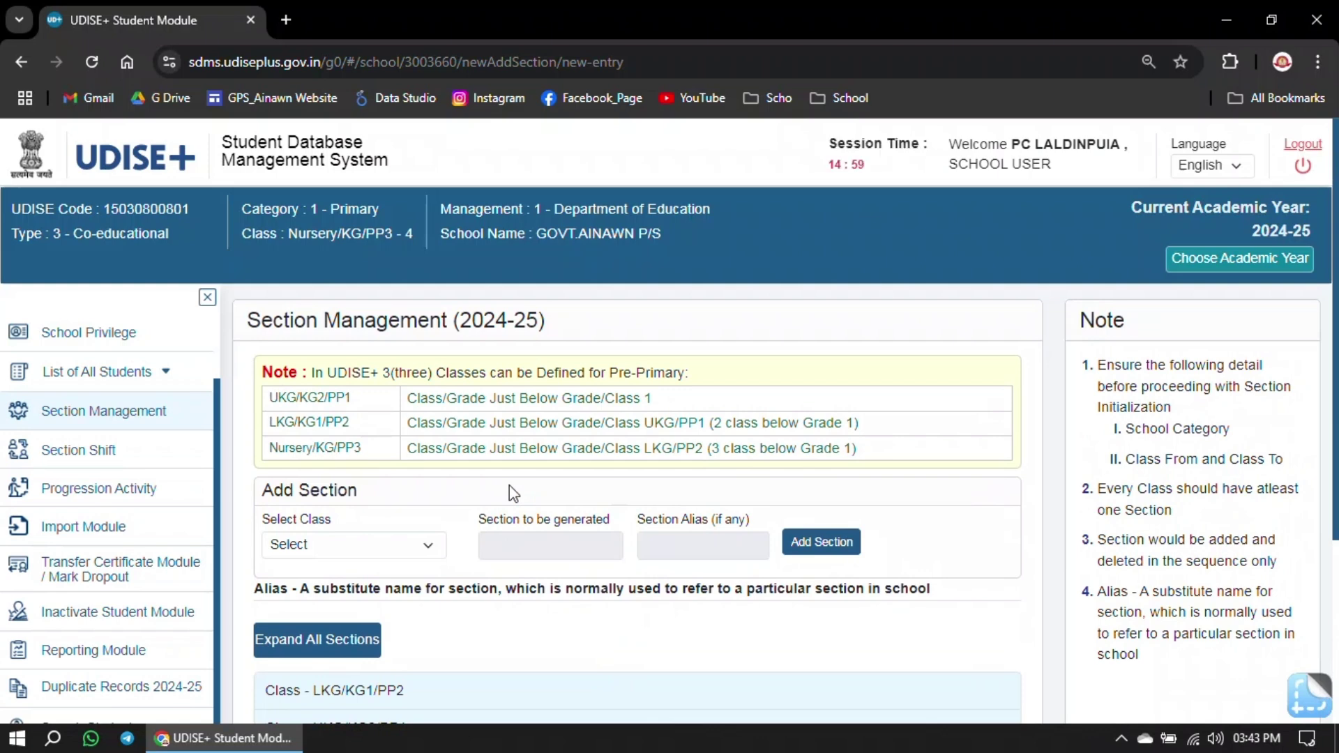
scroll(512, 492, down, 3)
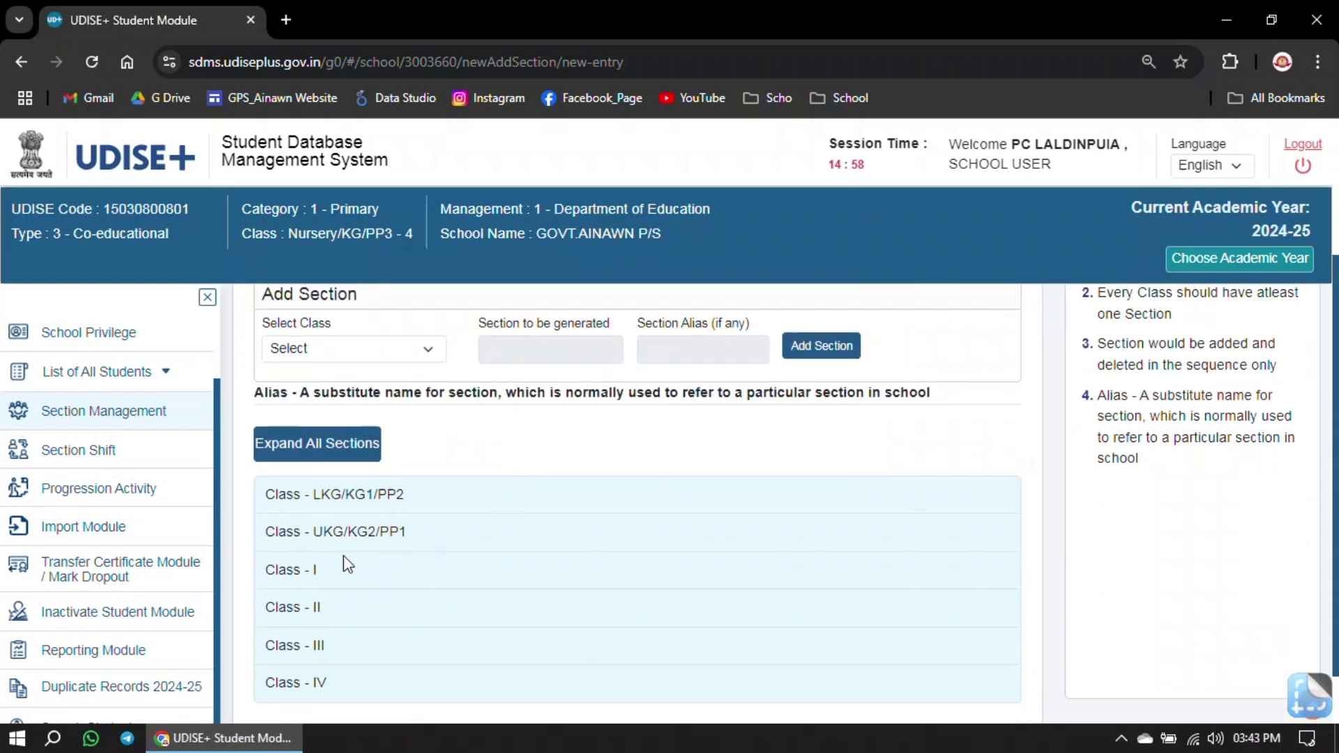
scroll(344, 528, down, 1)
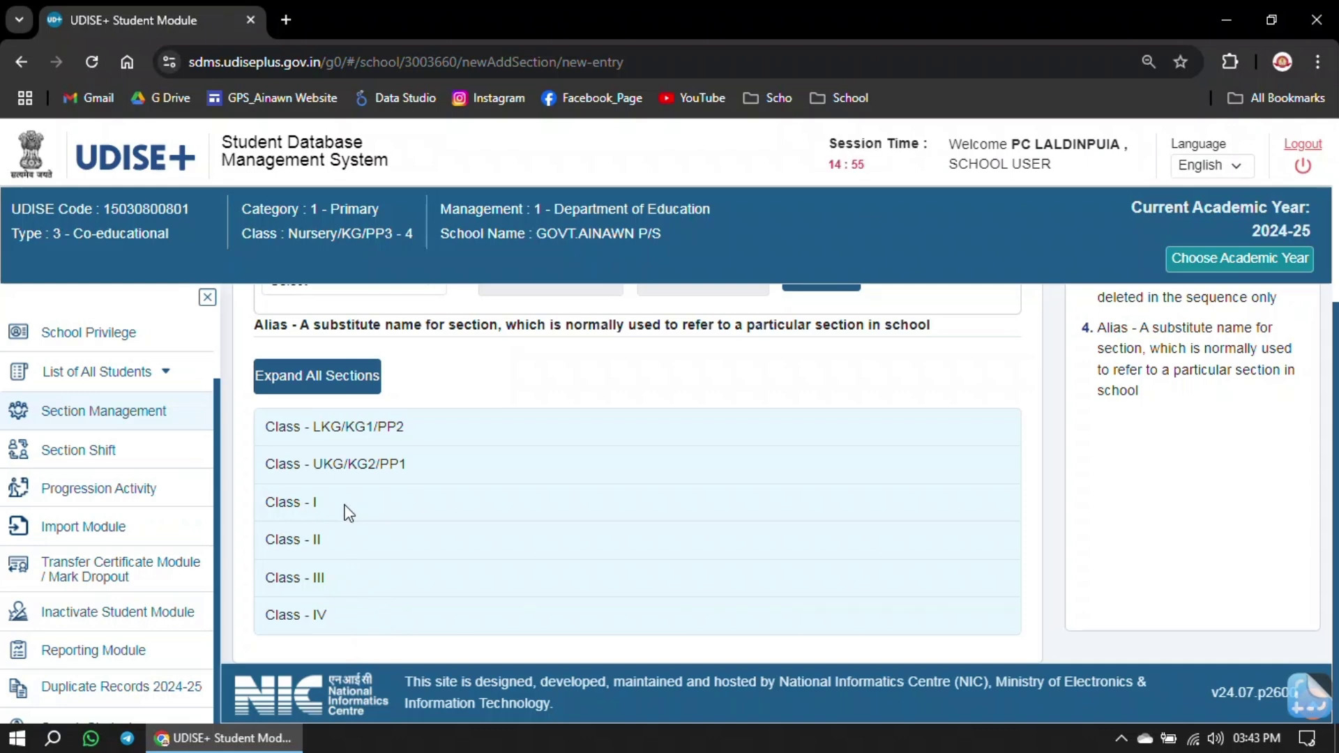
scroll(463, 509, up, 2)
Choose Nursery/KG/PP3 as the class in the Add Section form and review the available class options
click(353, 382)
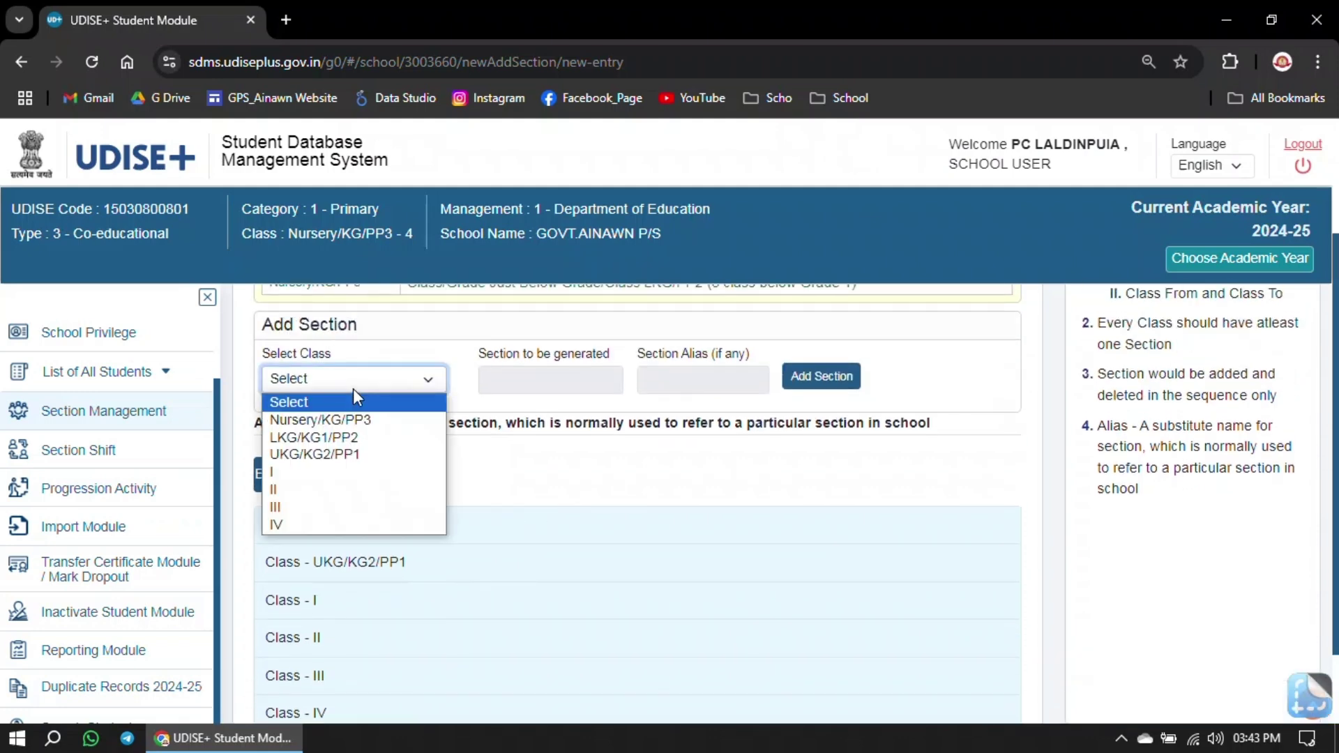
click(380, 422)
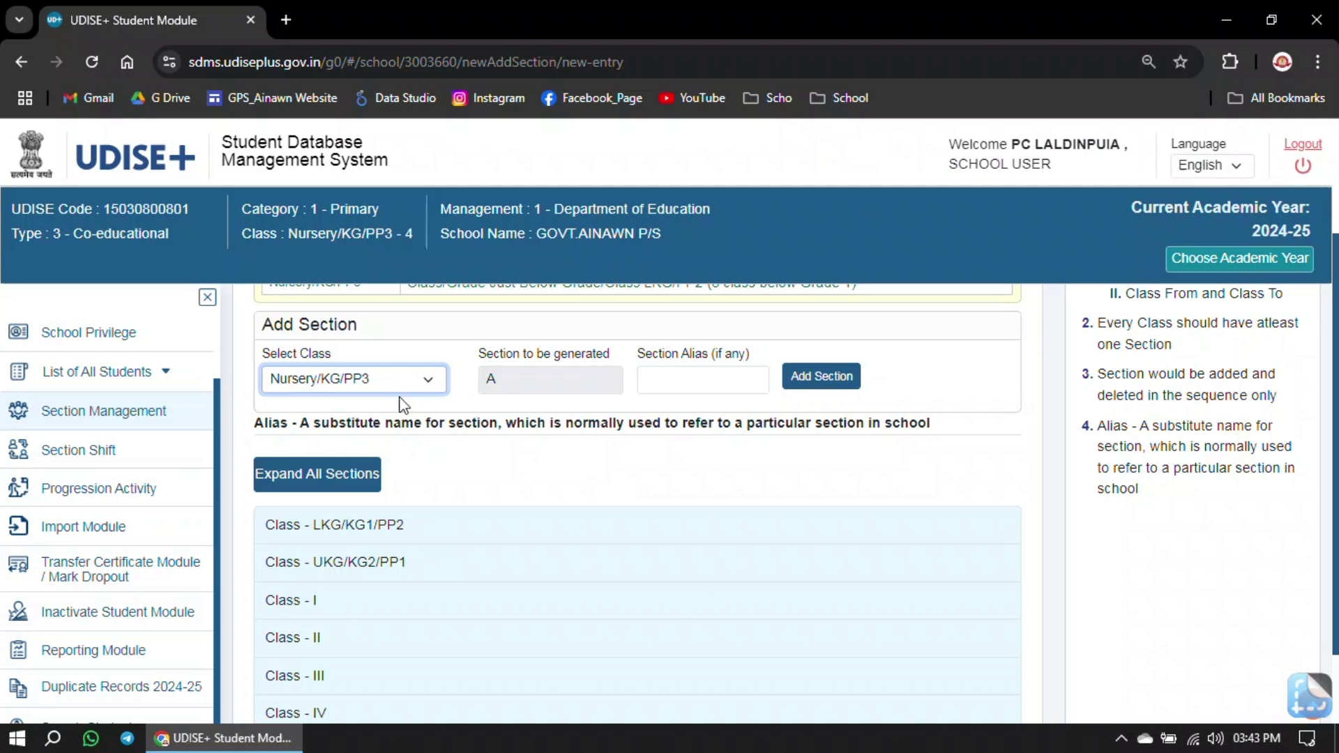
click(378, 382)
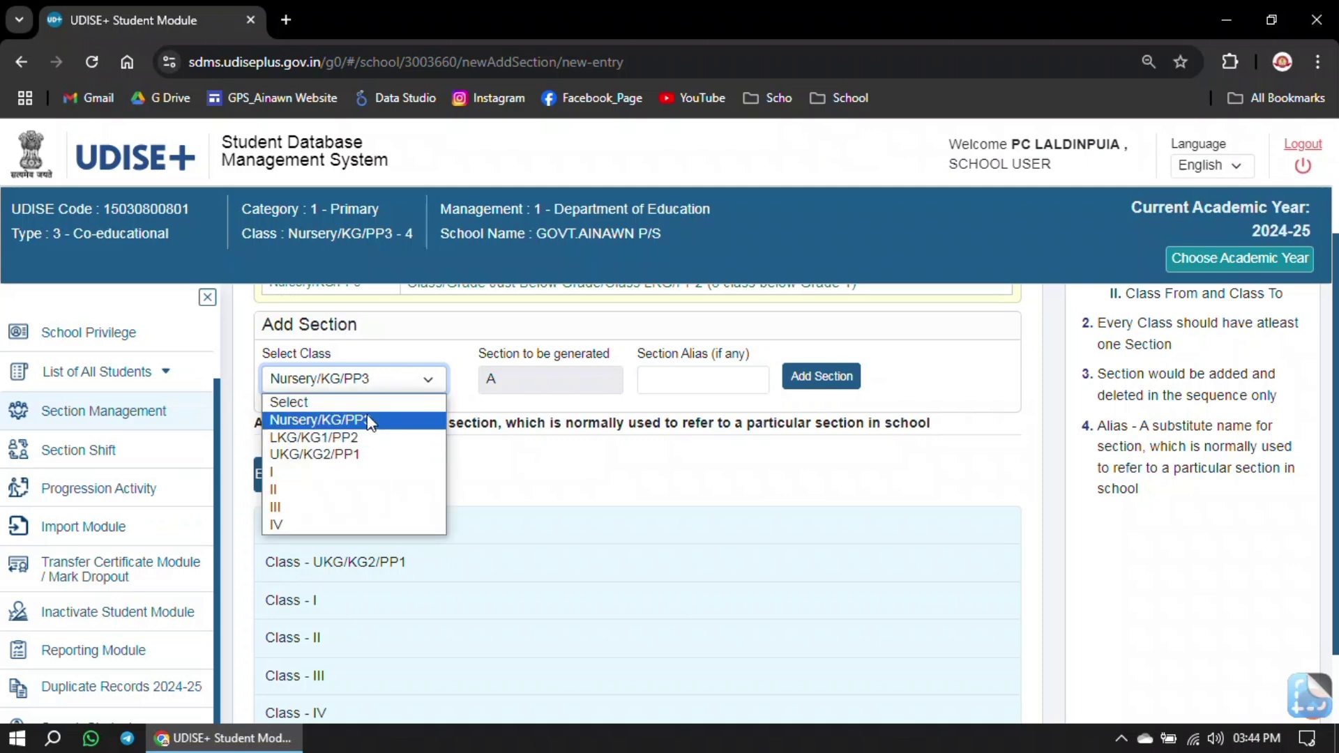
click(370, 421)
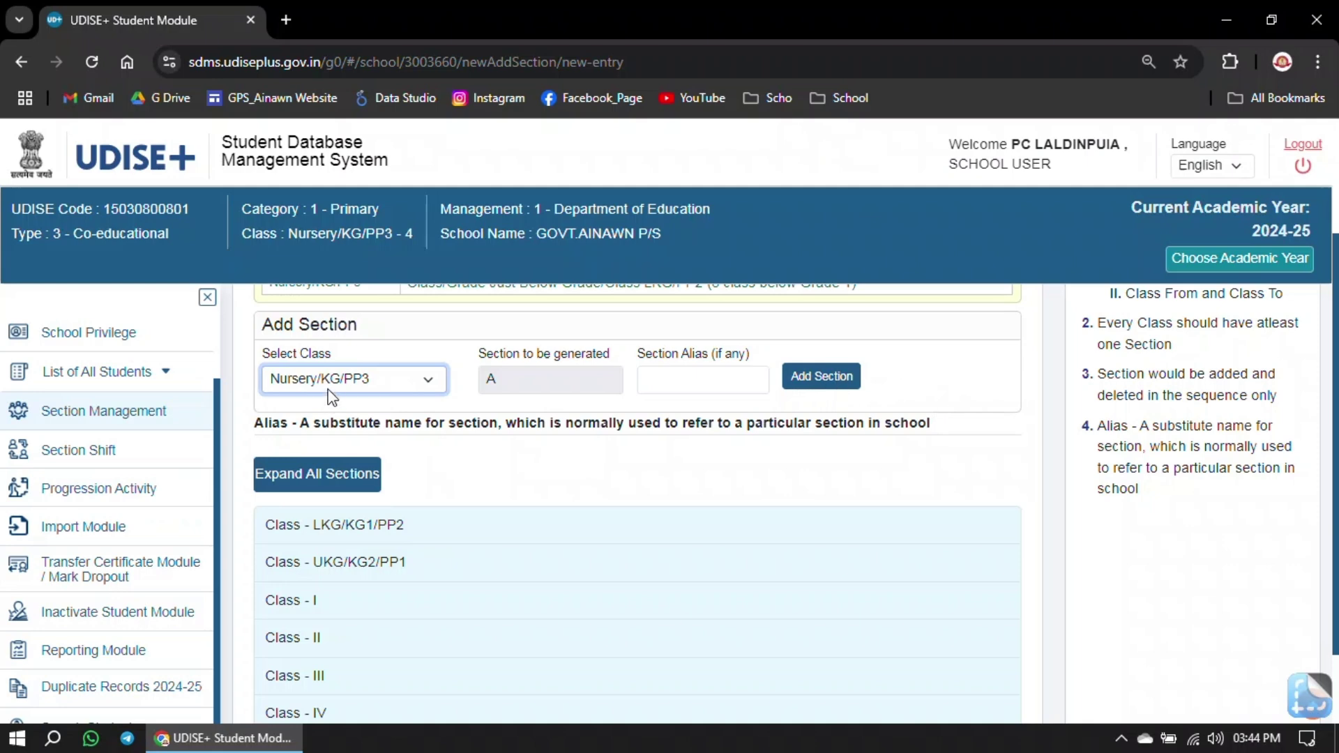
click(373, 378)
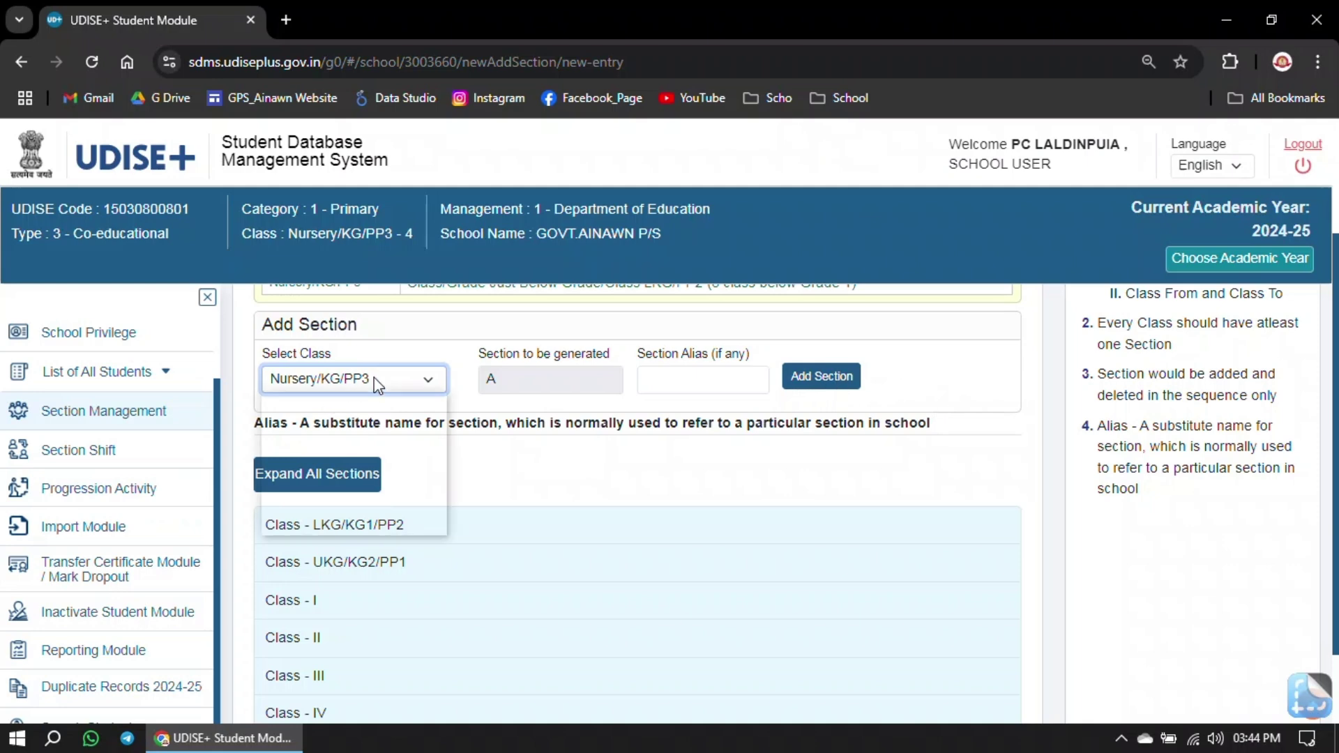
click(551, 463)
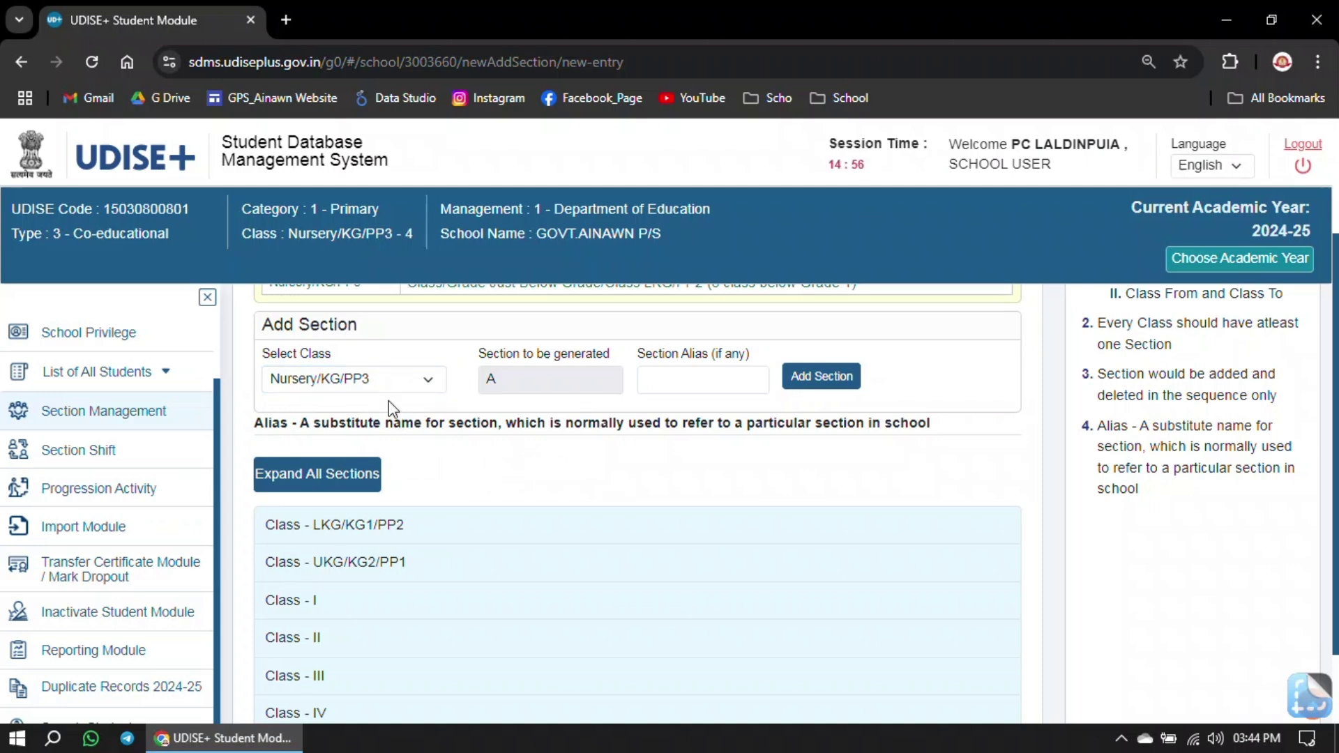
click(396, 378)
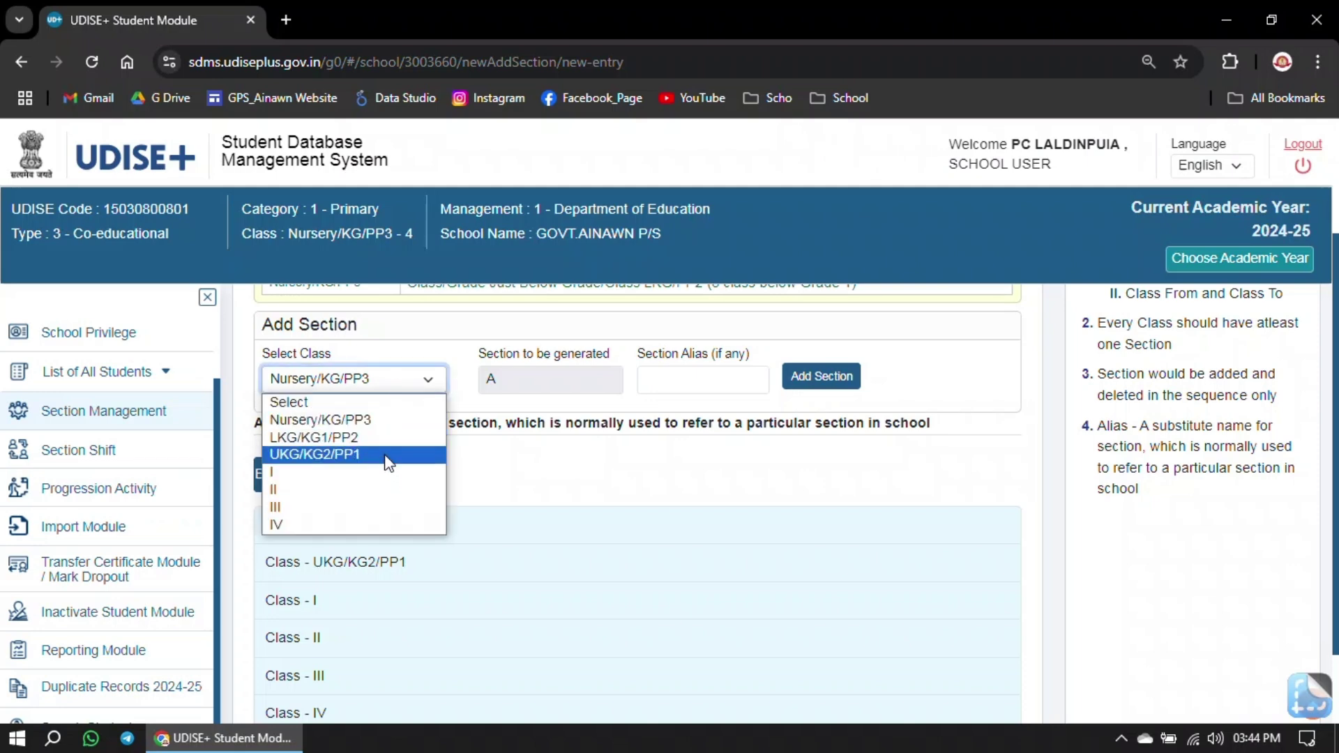
click(550, 484)
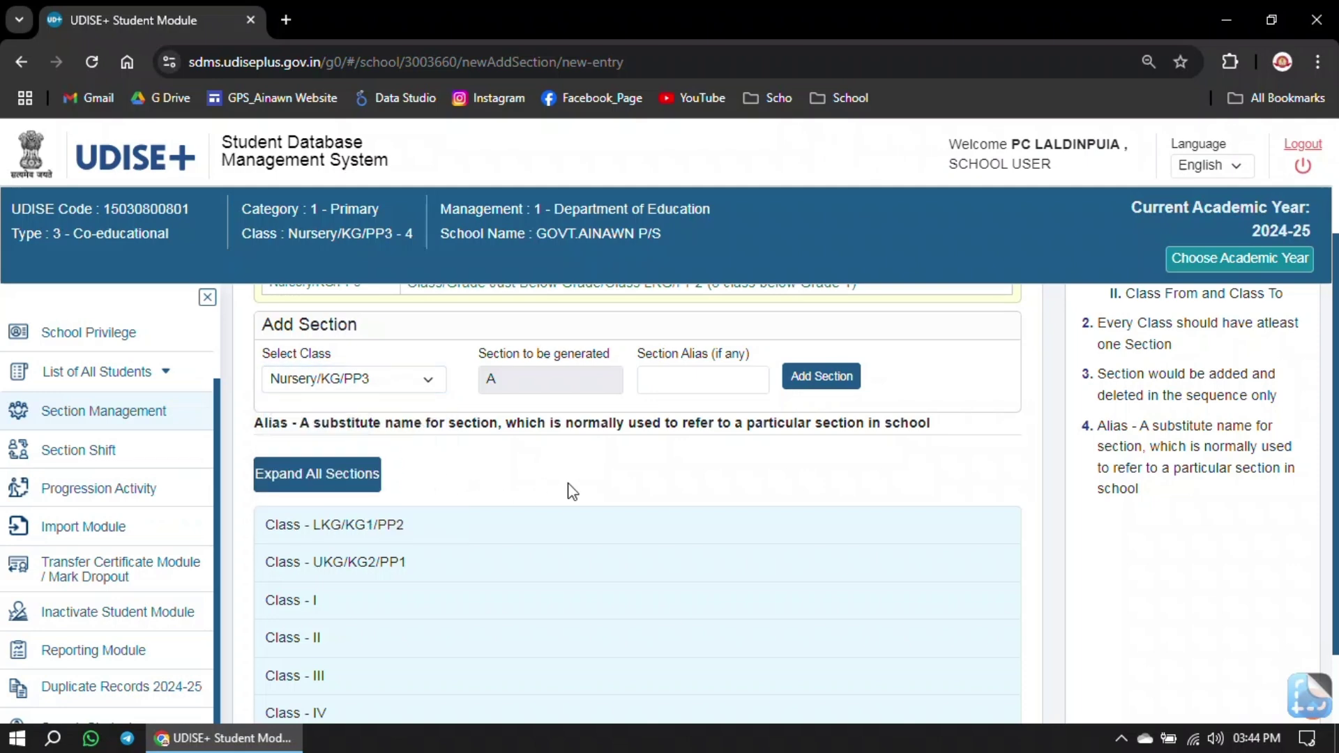
Check the pre-primary classes in the School Profile and return to the class list in Section Management
scroll(165, 448, up, 2)
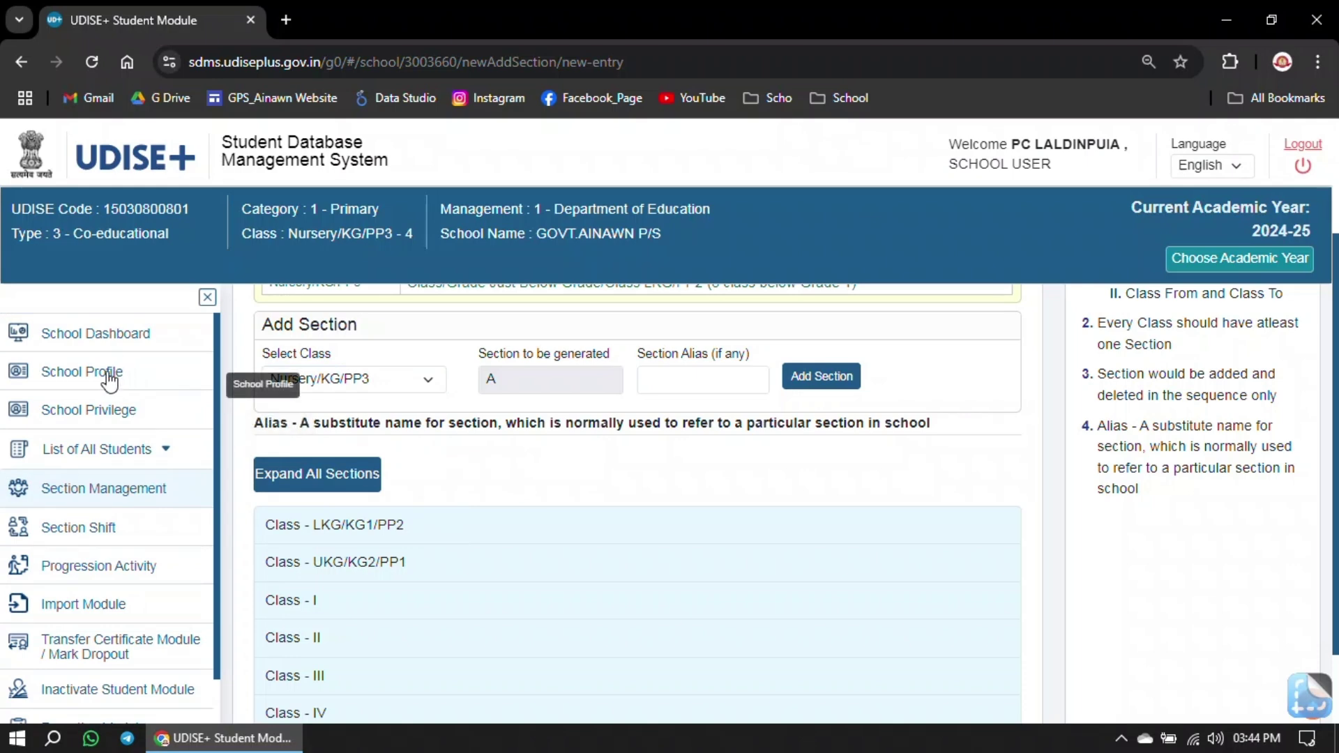
click(112, 374)
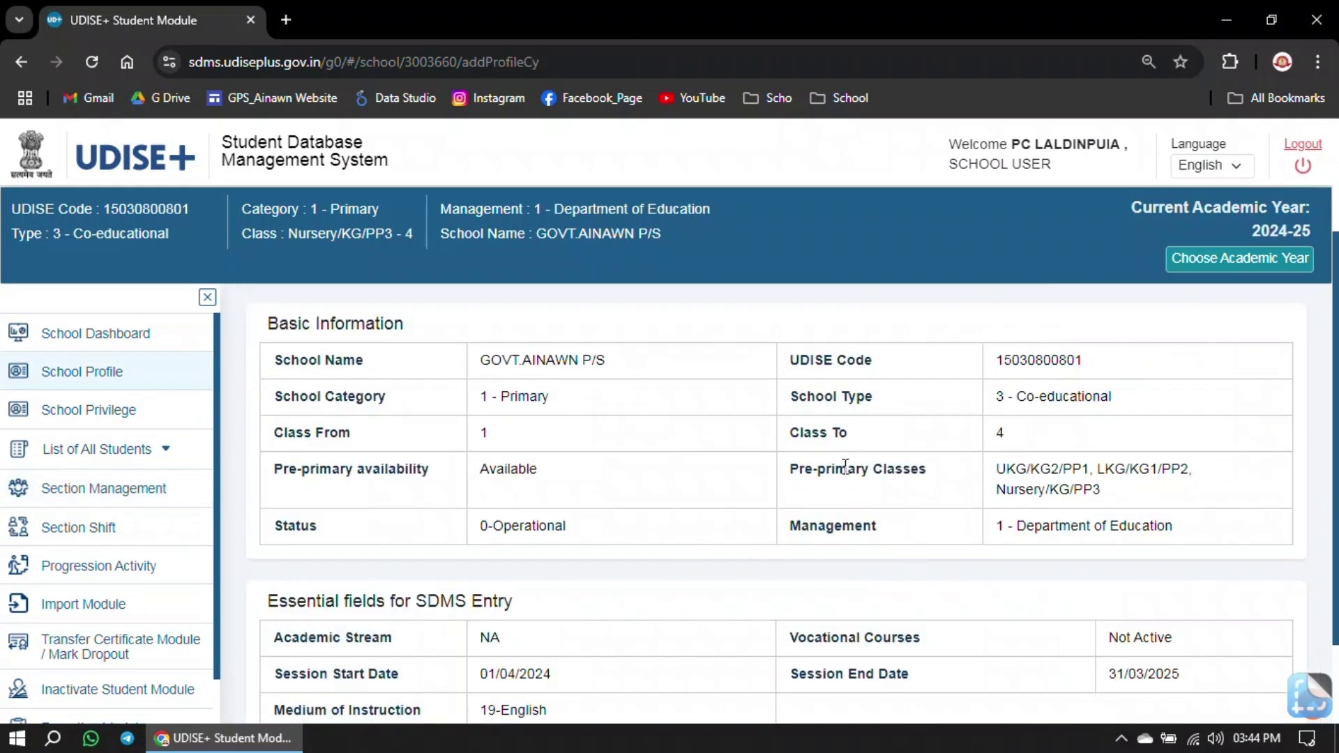
drag(848, 469, 1003, 465)
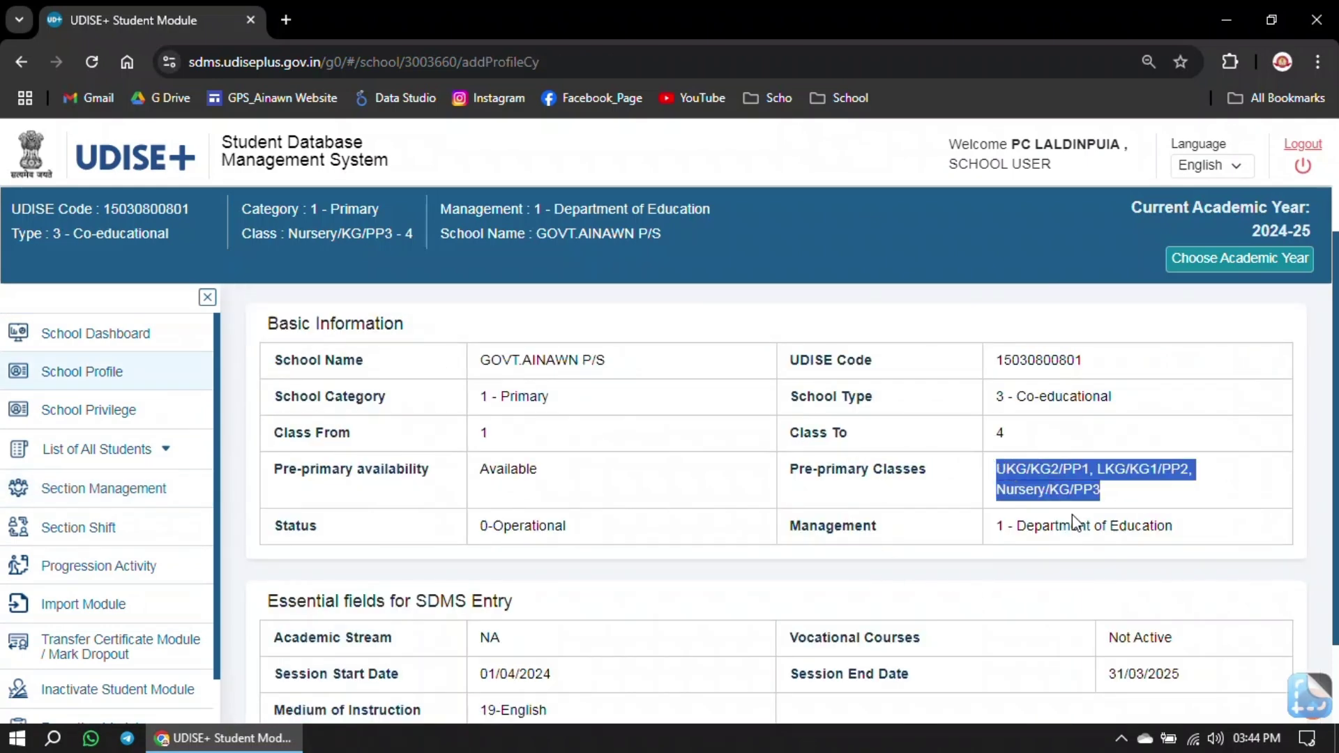
click(1059, 480)
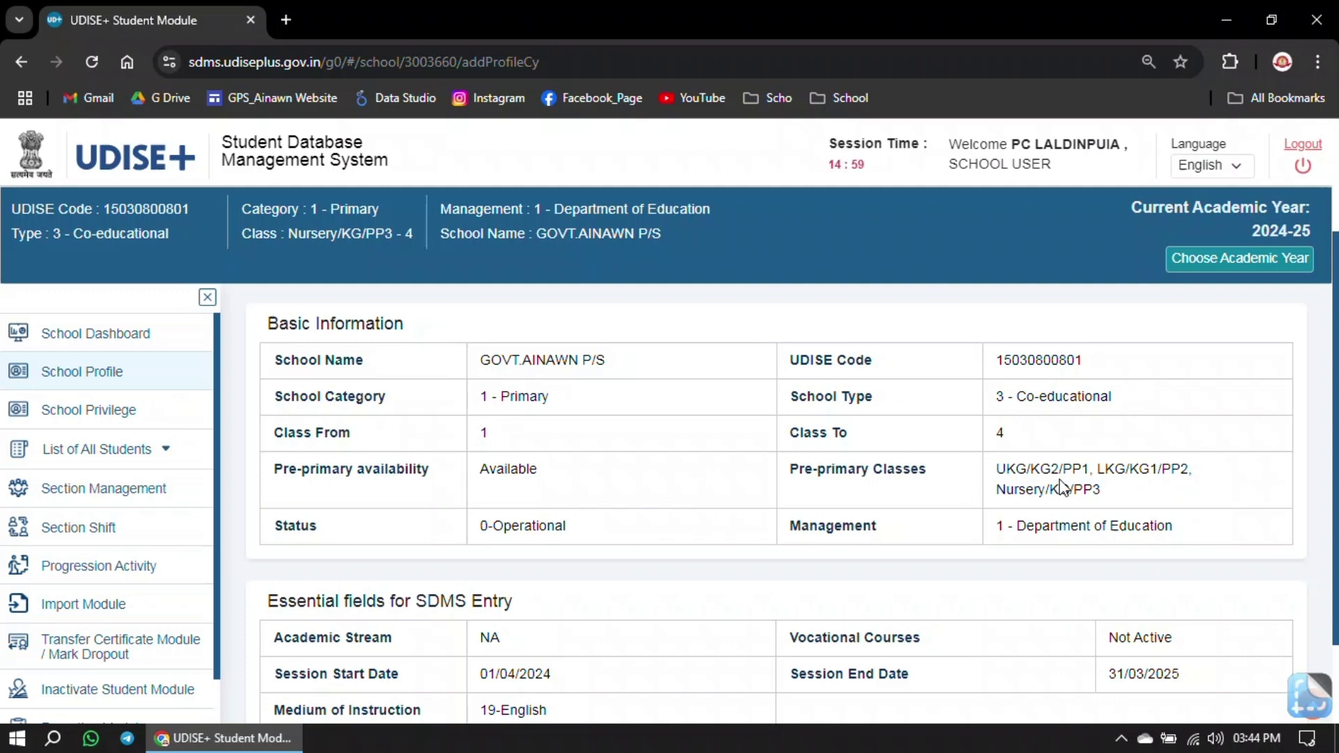
click(141, 487)
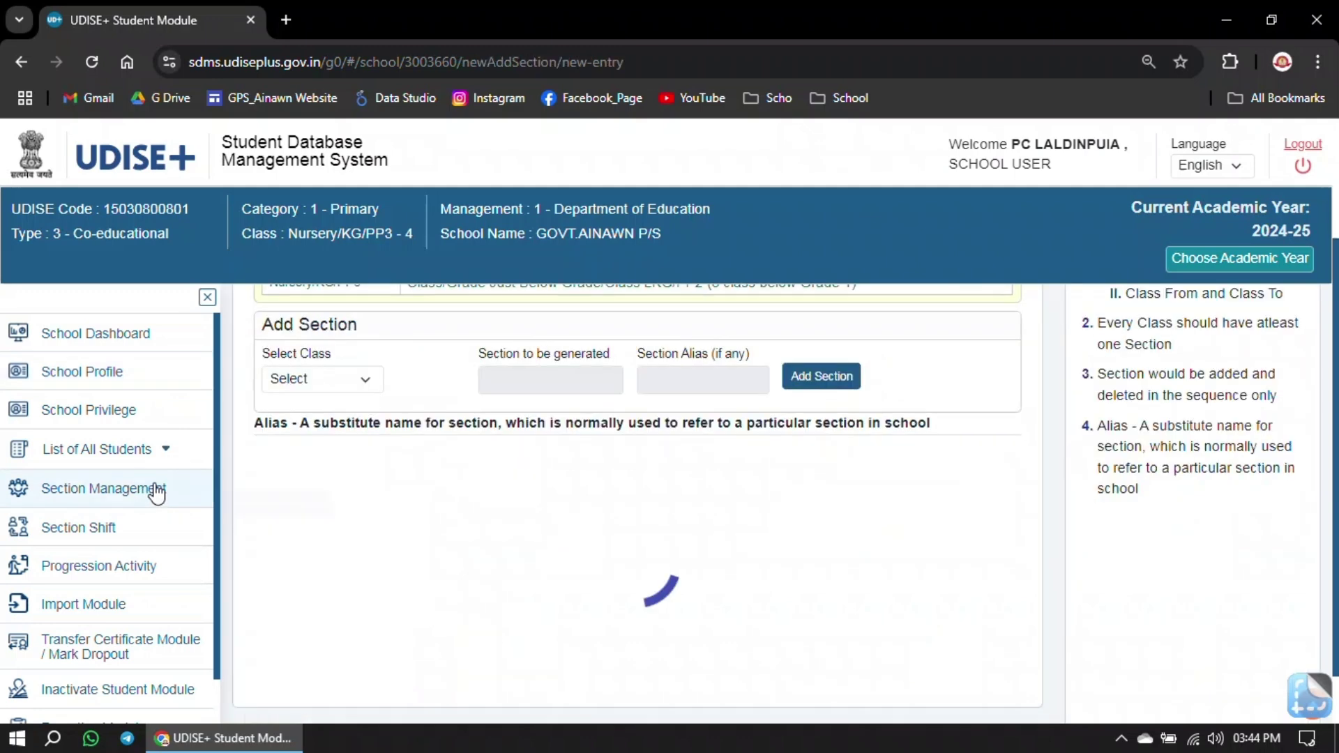
scroll(632, 516, down, 2)
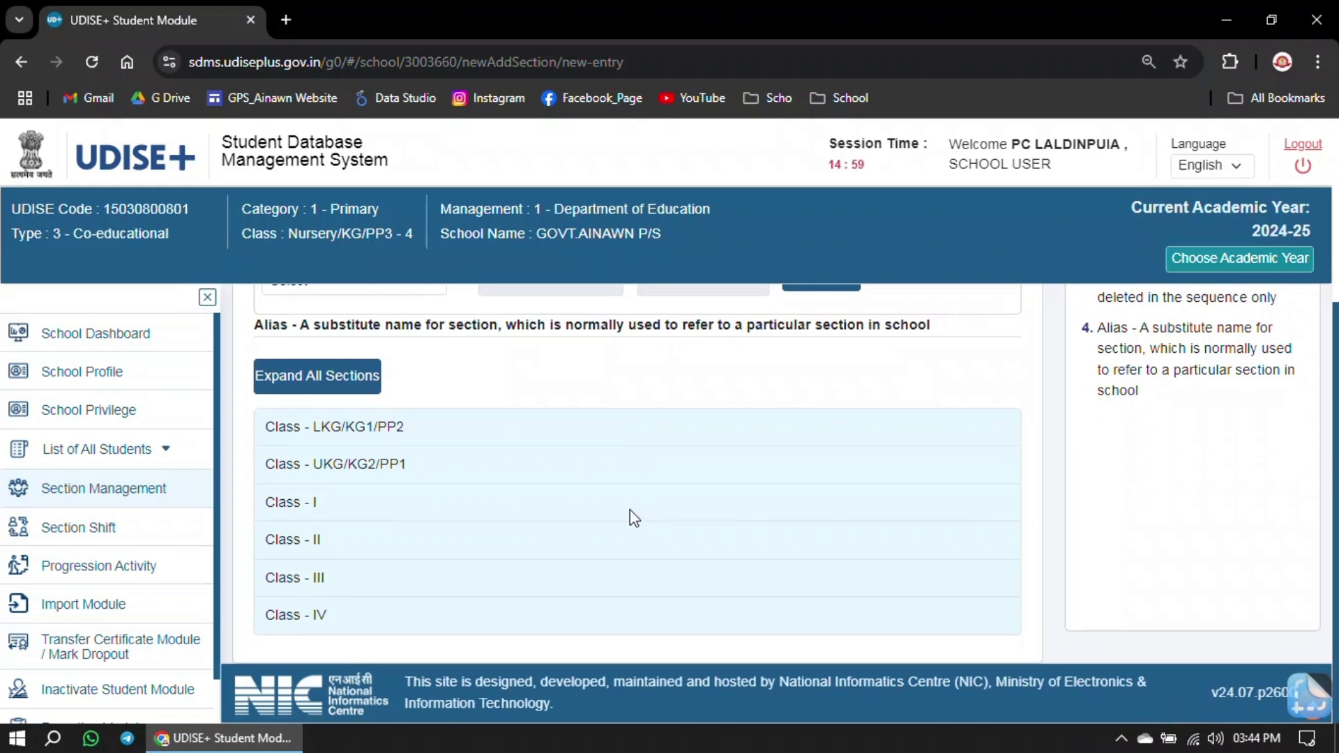
Open Section Shift and list the students of class I, section A
click(83, 528)
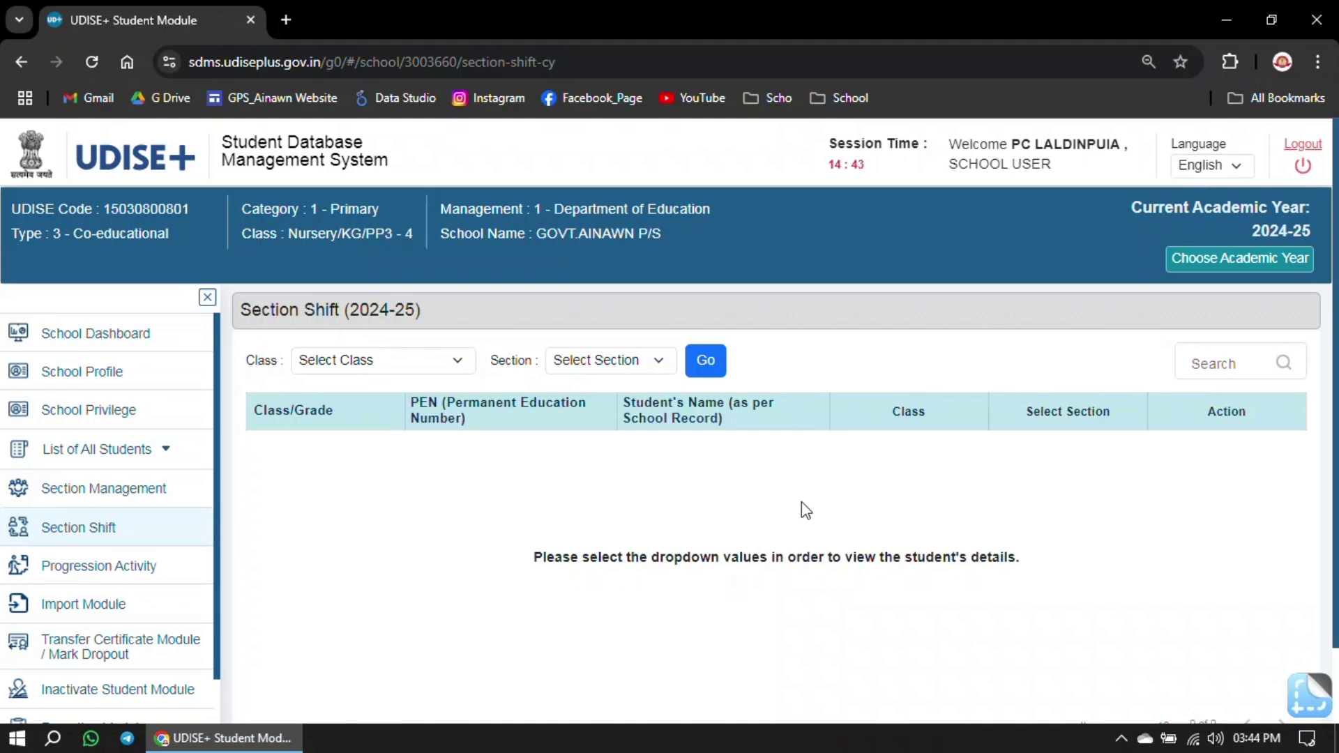
click(398, 360)
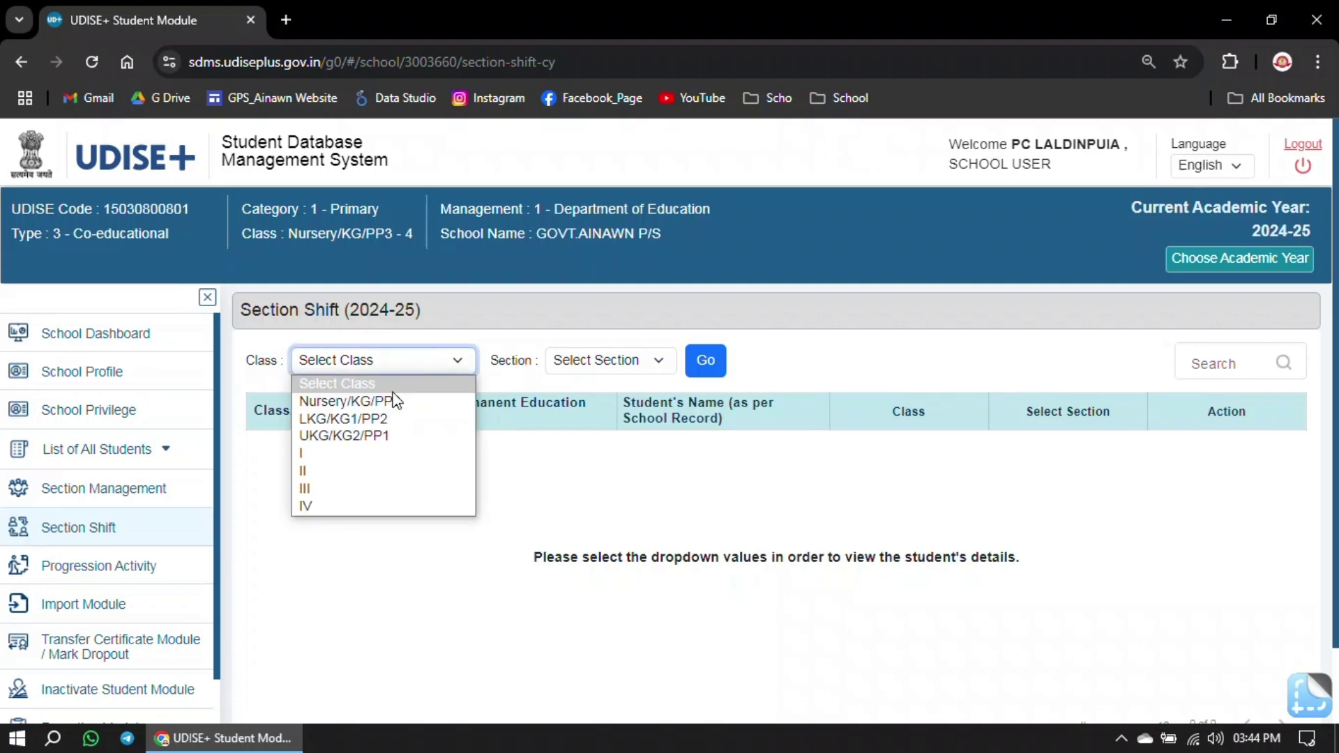
click(380, 453)
click(593, 361)
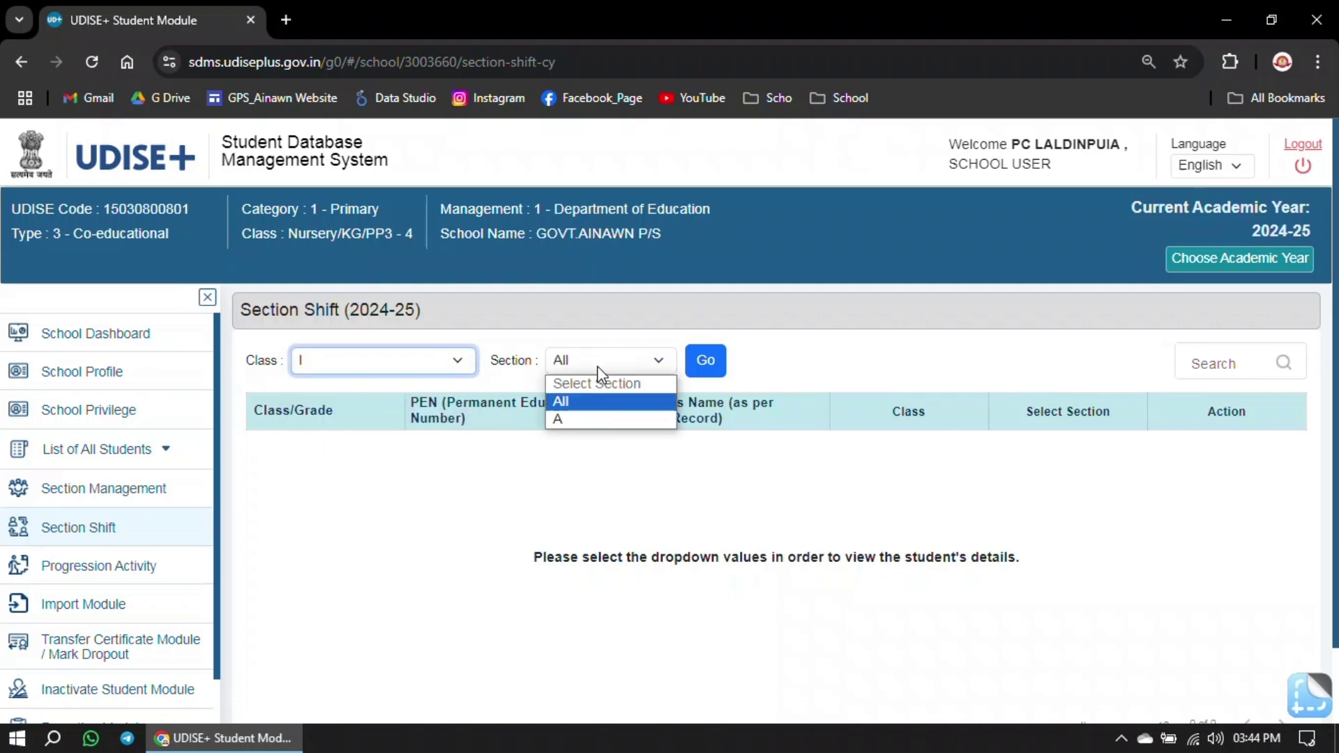
click(604, 417)
click(705, 360)
scroll(702, 482, down, 1)
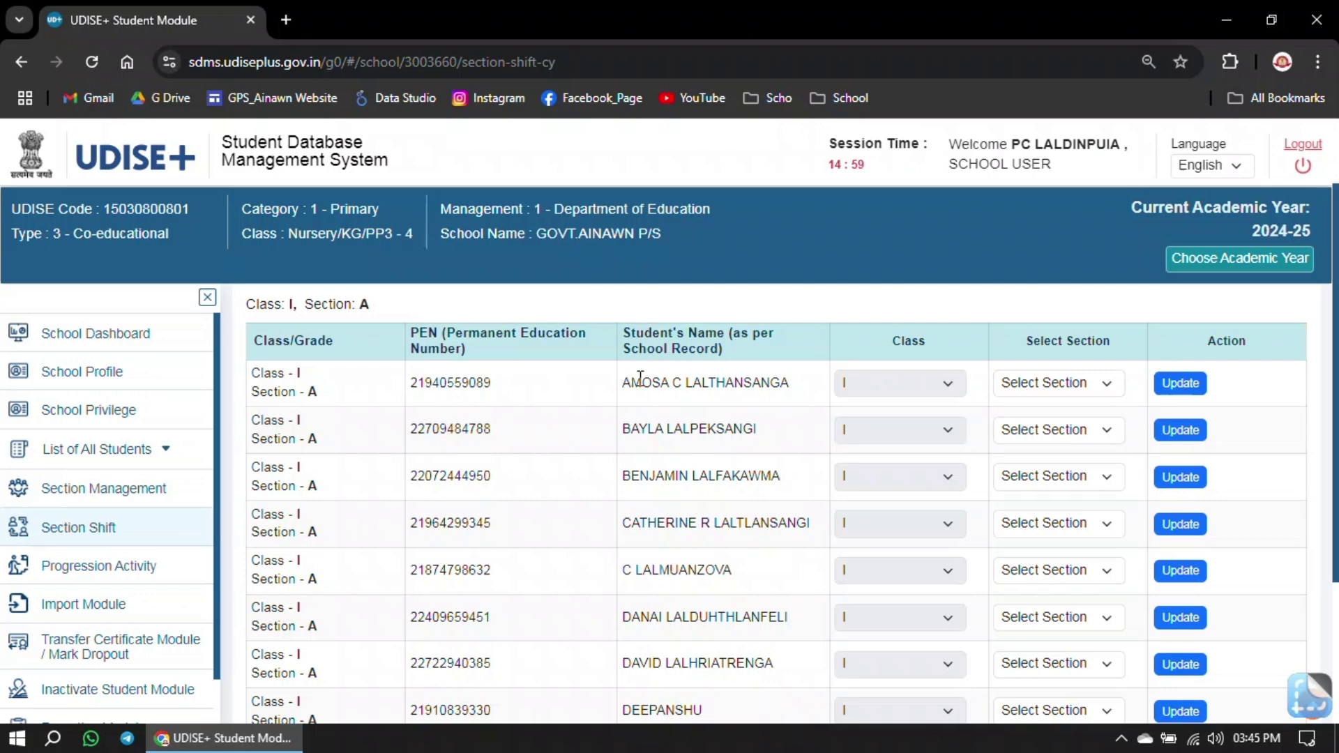
Examine the class I, section A student rows in Section Shift, including the first student's name and the section selection columns
drag(623, 388, 802, 394)
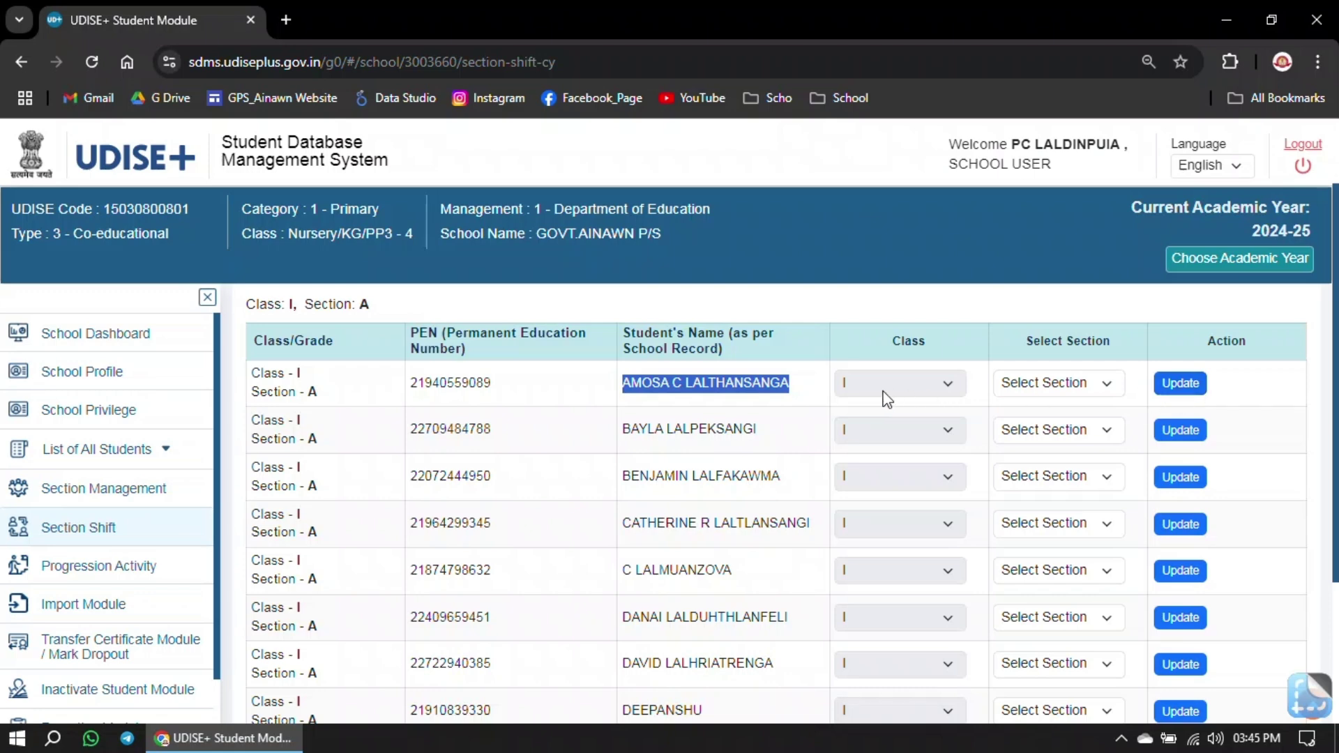
click(592, 410)
scroll(607, 425, up, 1)
scroll(614, 433, up, 2)
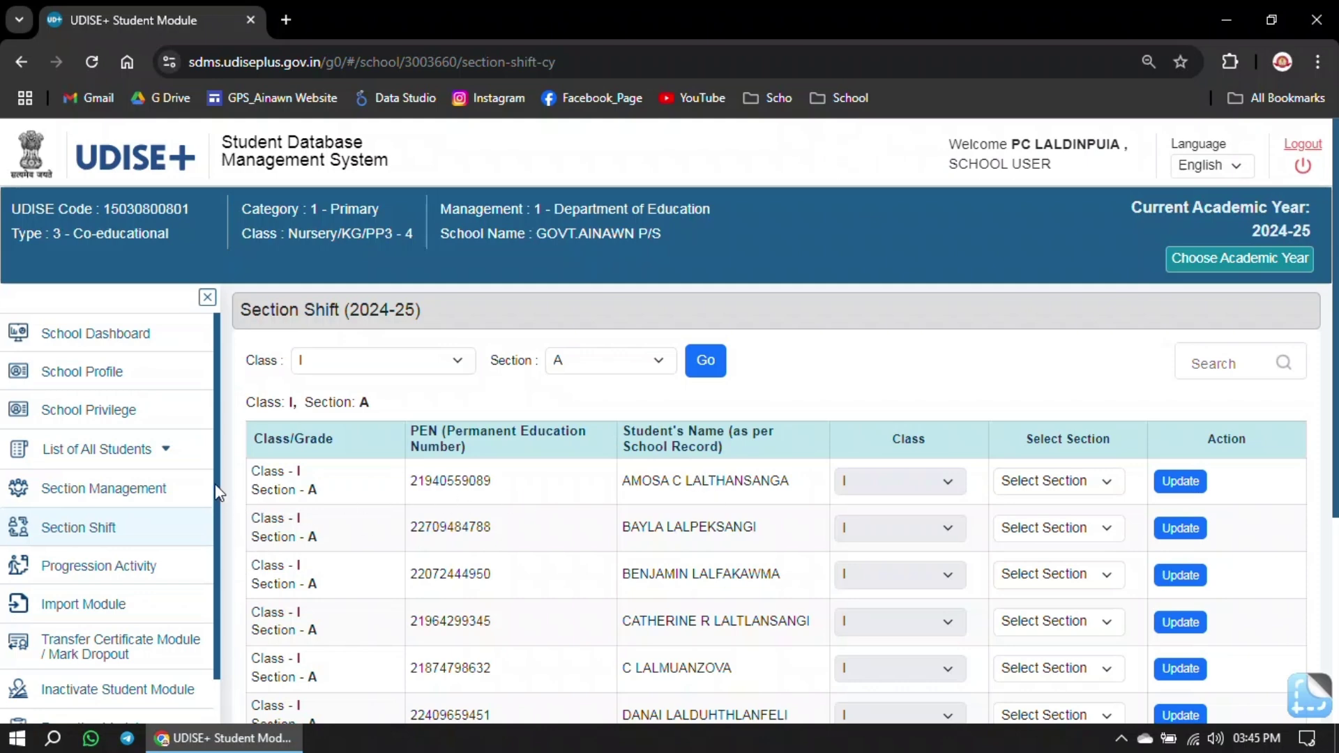
scroll(217, 492, down, 1)
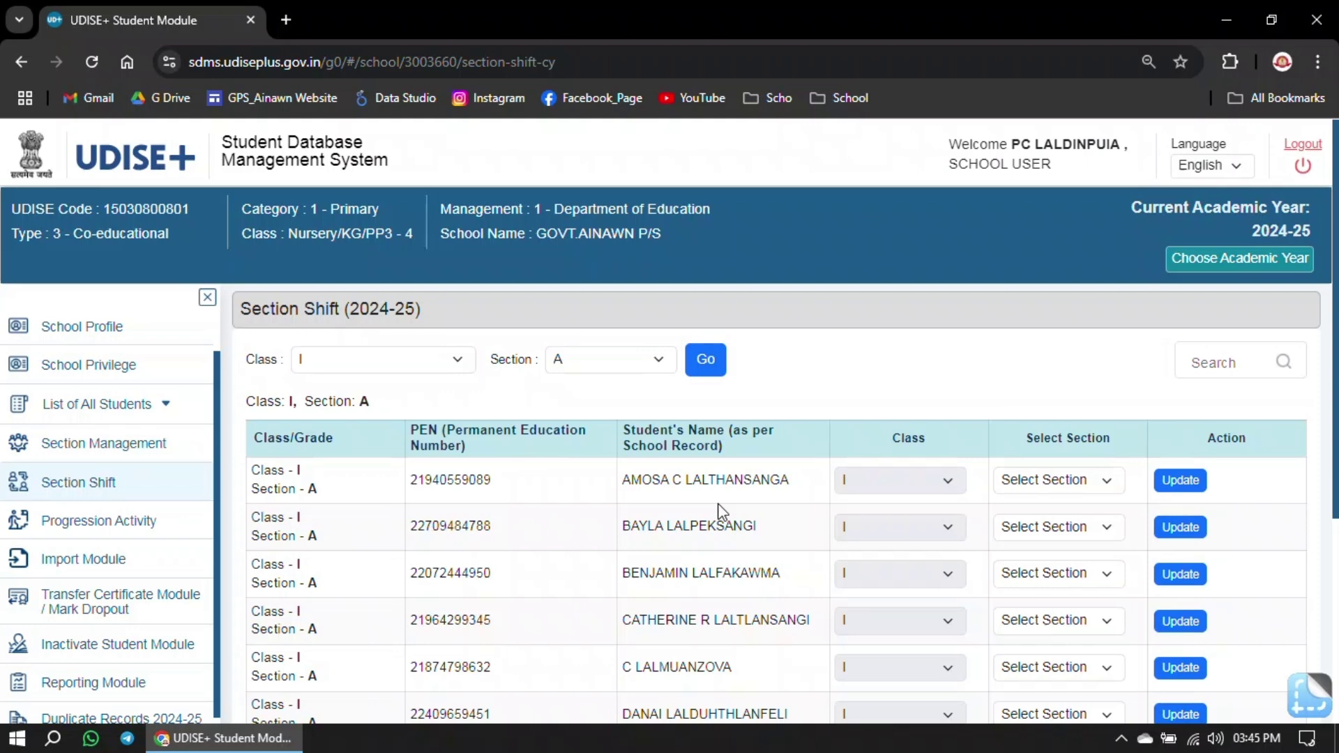
scroll(719, 513, down, 2)
scroll(111, 488, down, 1)
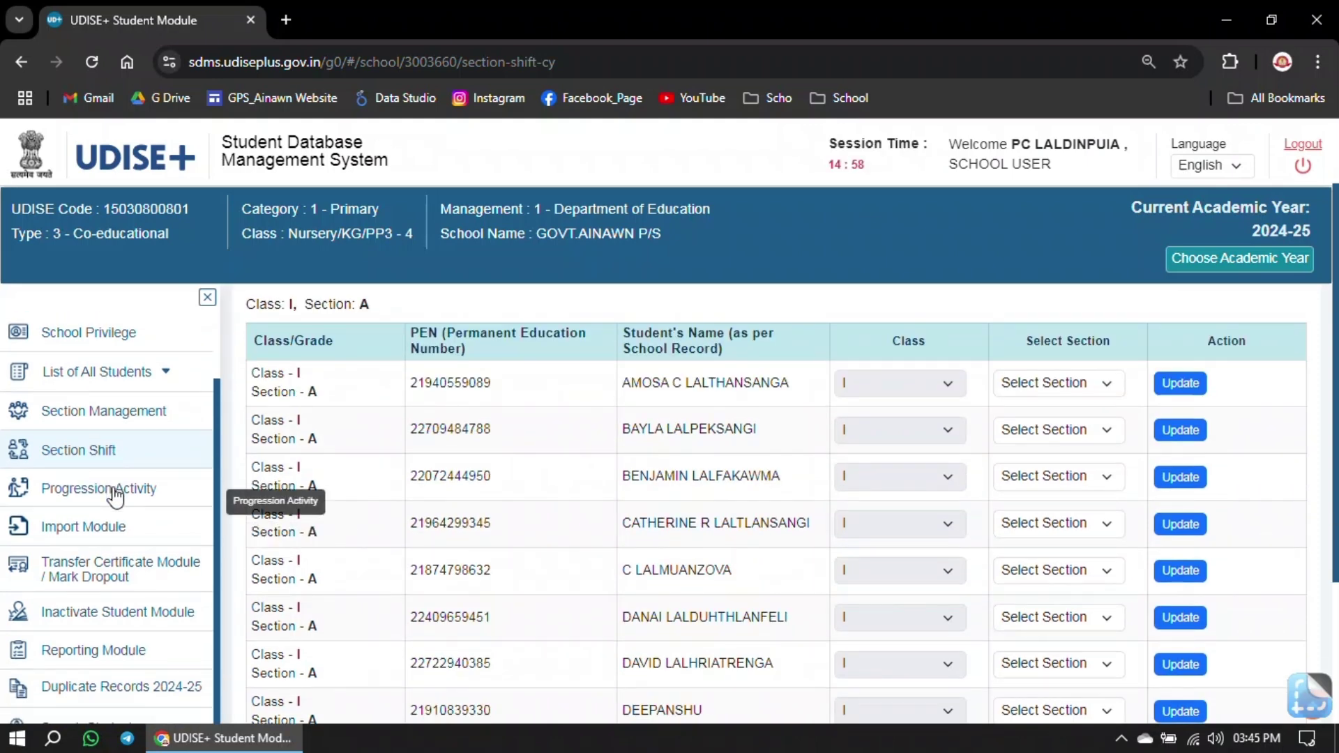
View the Import Module choices, then open the Transfer Certificate / Mark Dropout module at its Student PEN field
click(114, 534)
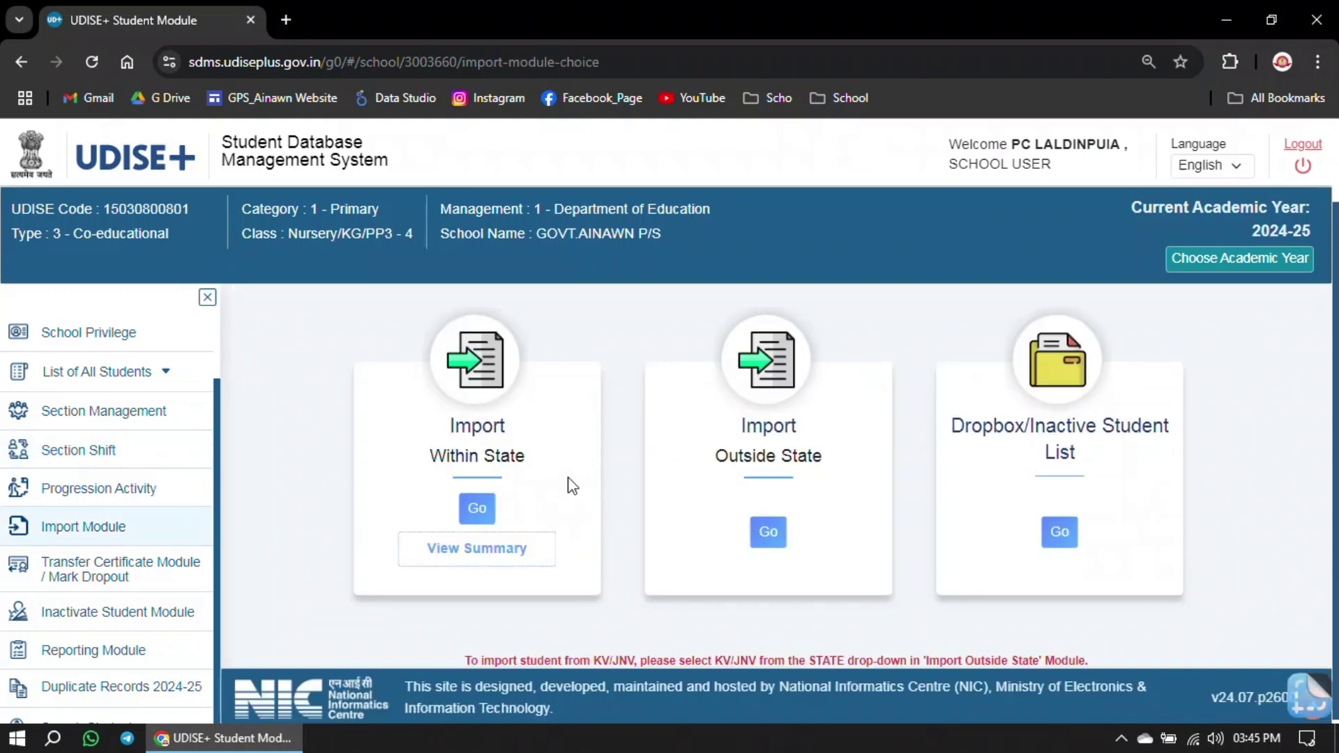
click(87, 577)
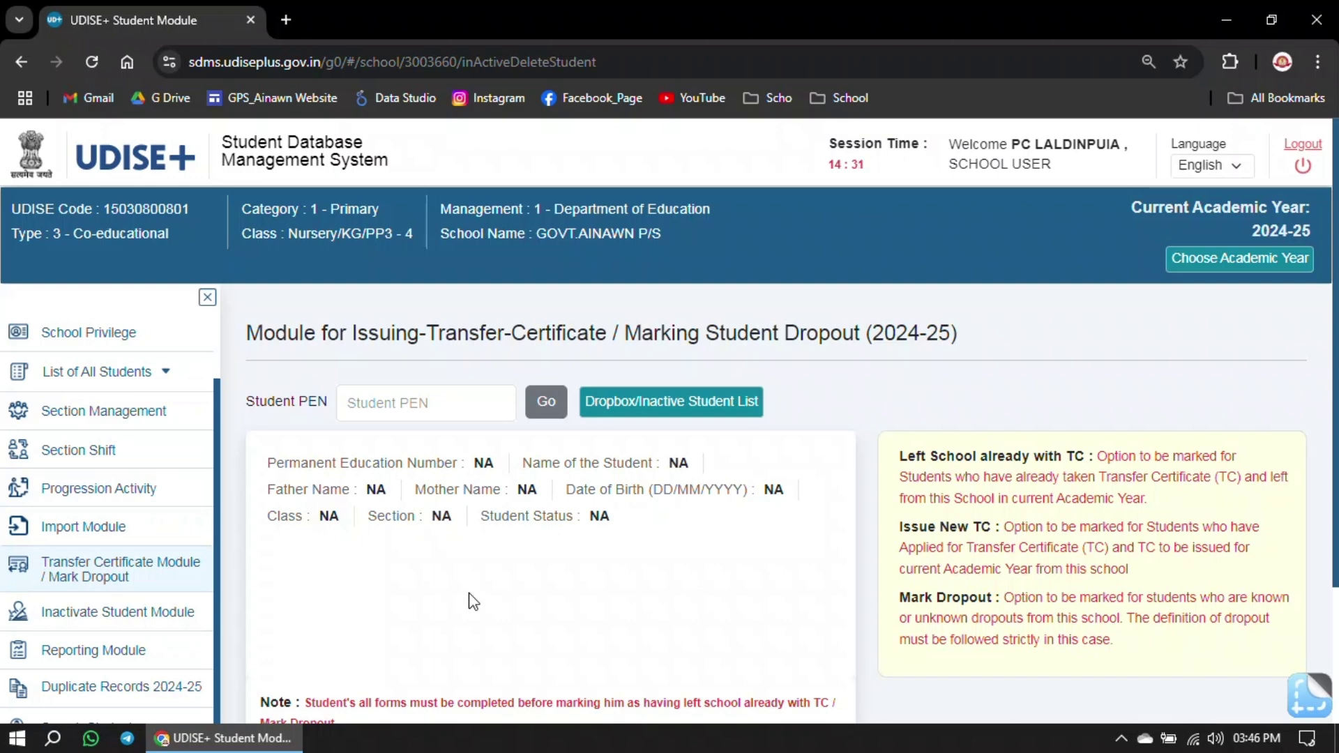
click(437, 398)
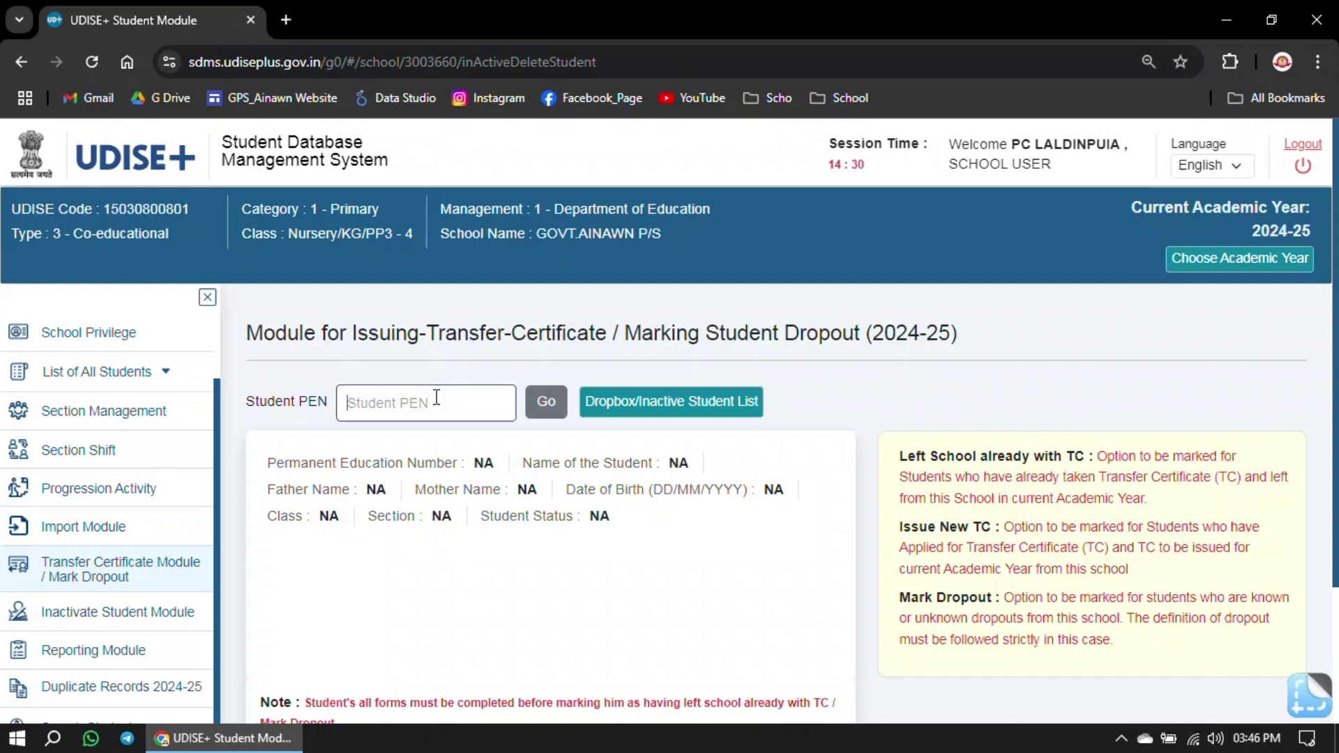
Copy the PEN of the first class I, section A student from the School Dashboard's class list
scroll(91, 491, up, 2)
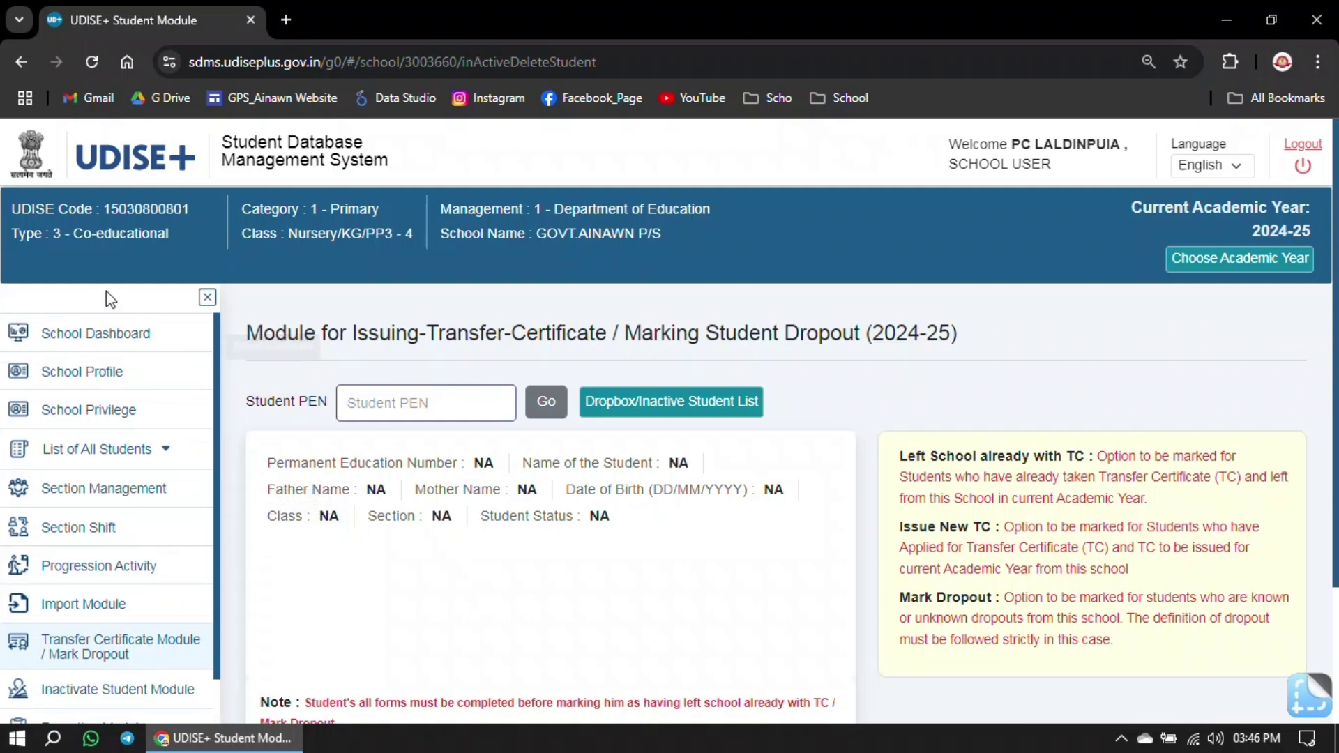
click(98, 338)
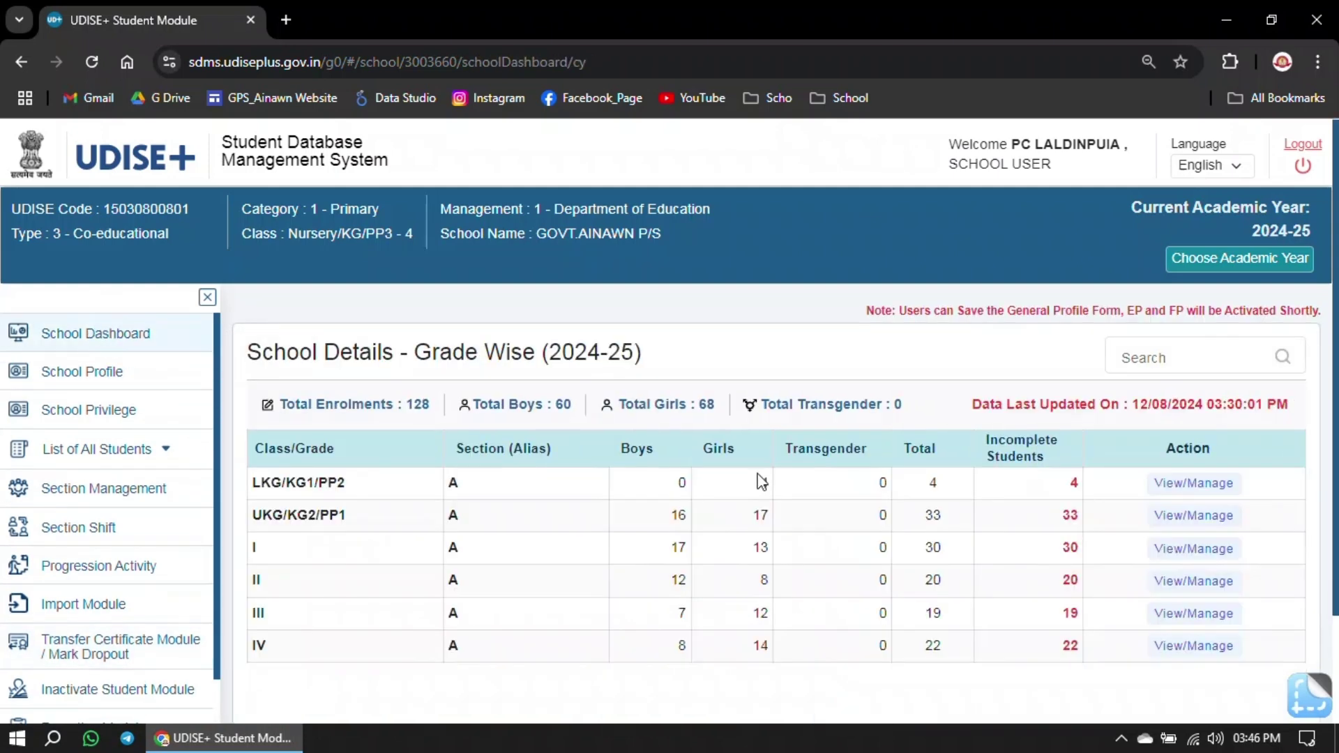
scroll(761, 481, down, 2)
click(1192, 422)
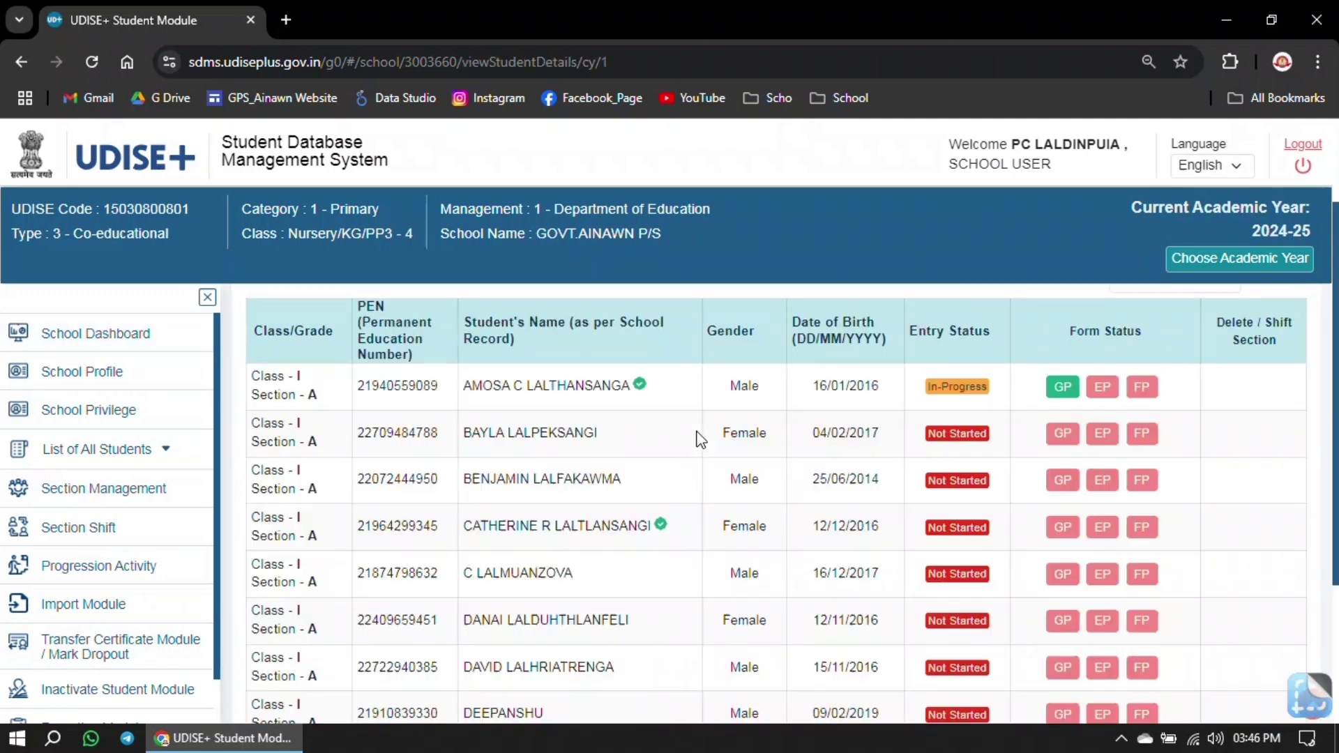
double_click(408, 385)
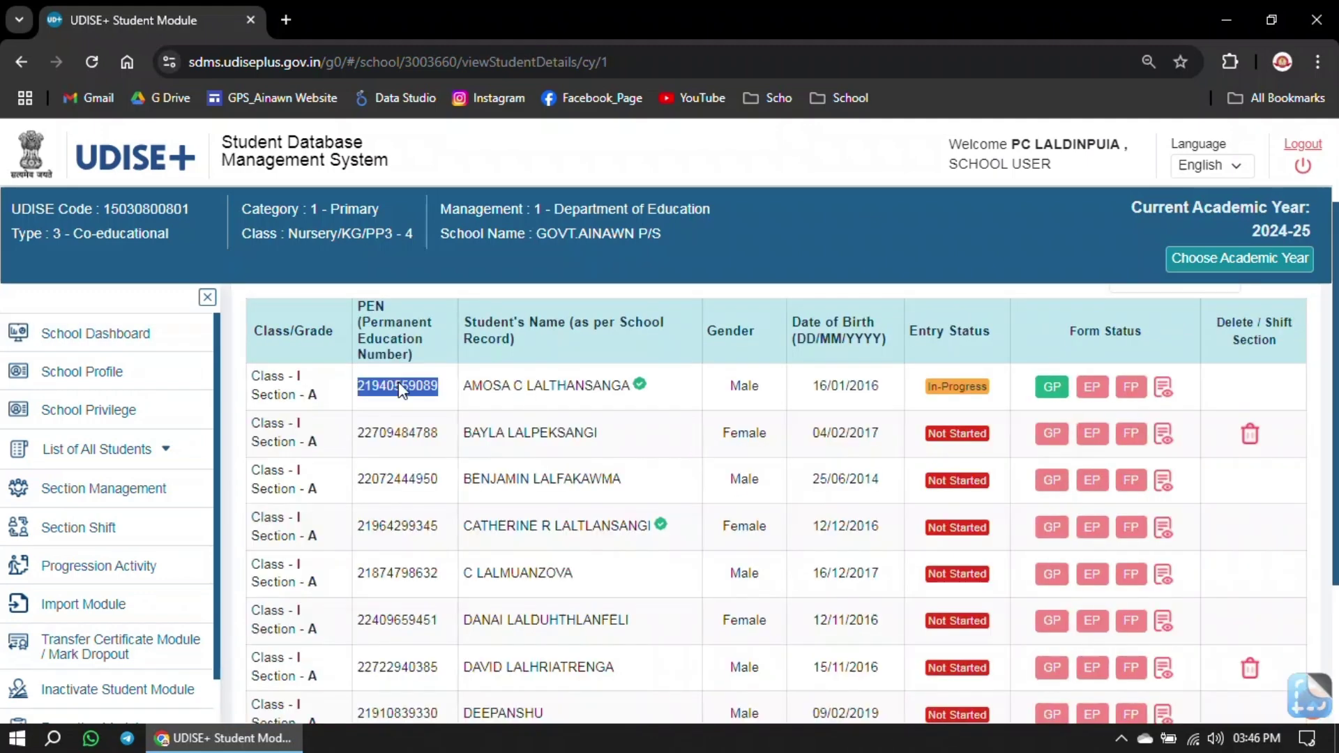
right_click(401, 391)
click(565, 403)
Look up the student in the Transfer Certificate / Mark Dropout module using the copied PEN
click(103, 659)
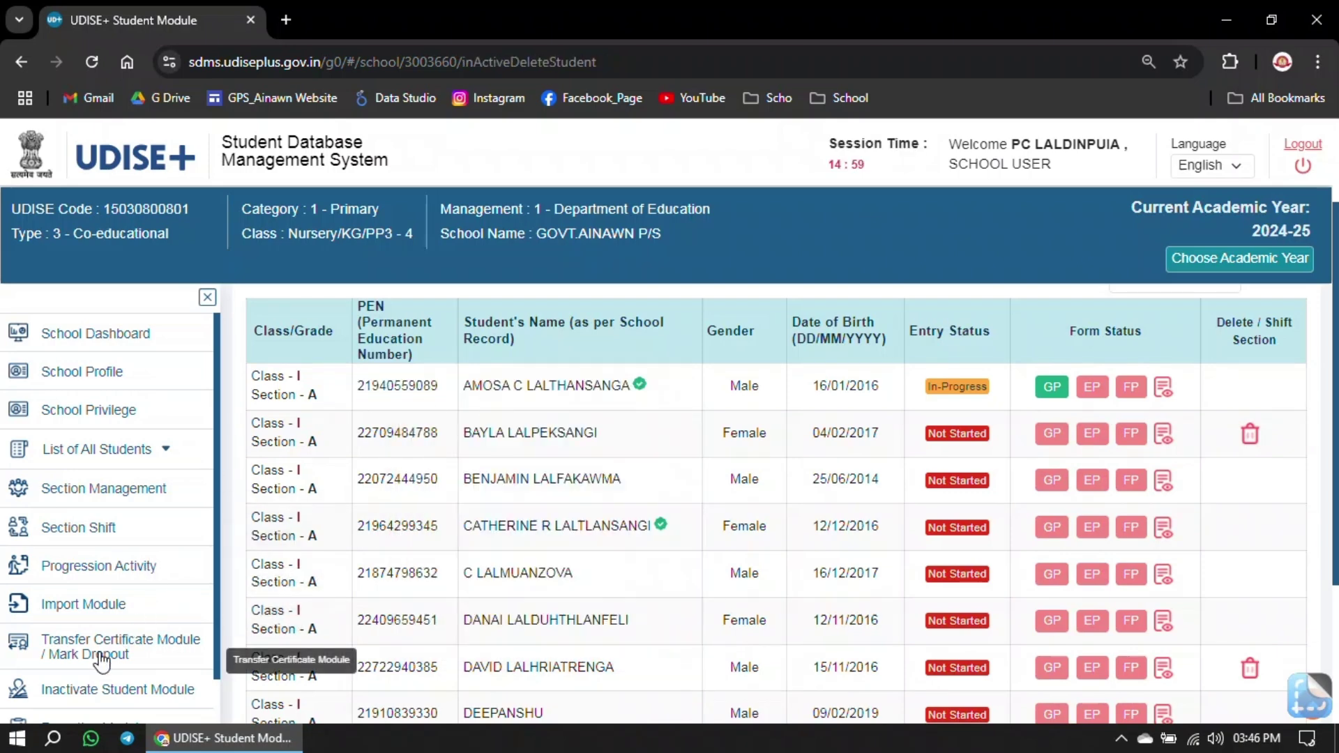
click(372, 366)
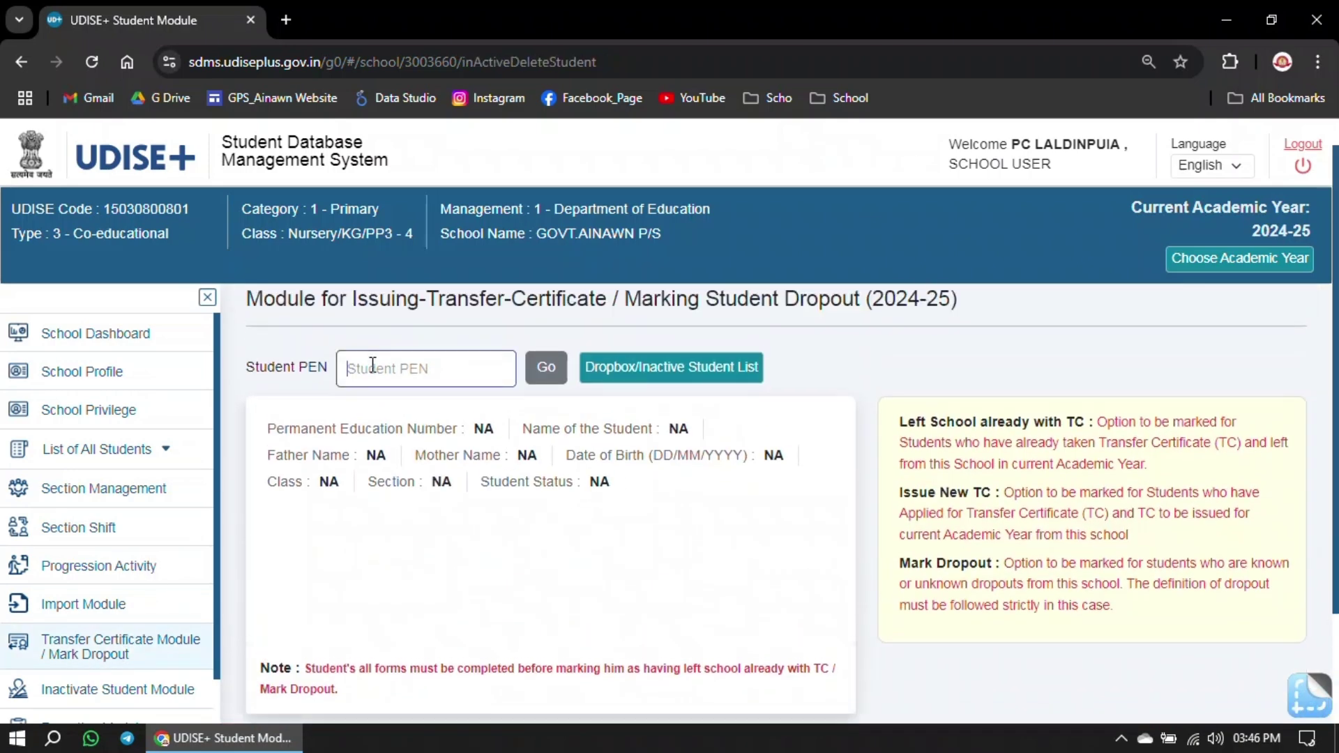
key(ctrl+v)
click(545, 368)
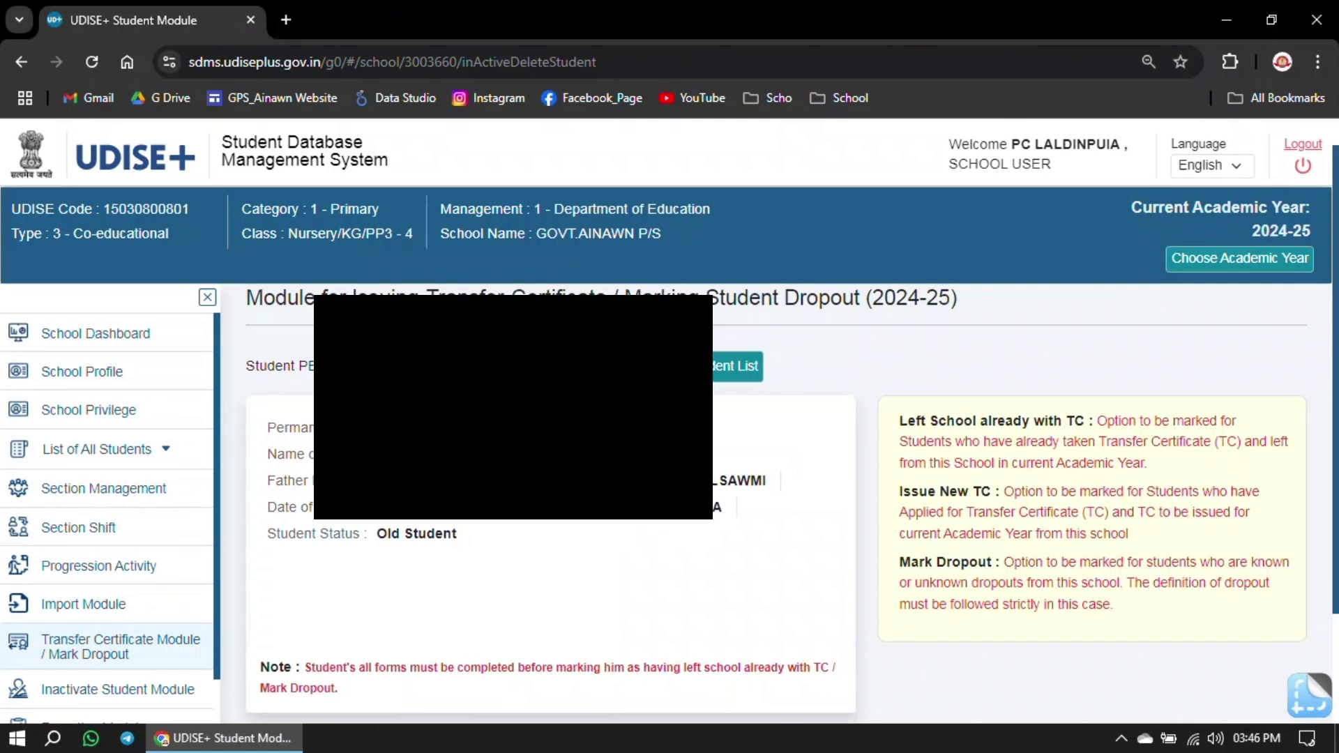
Examine the Left School already with TC, Issue New TC and Mark Dropout options and their explanations
scroll(774, 472, down, 3)
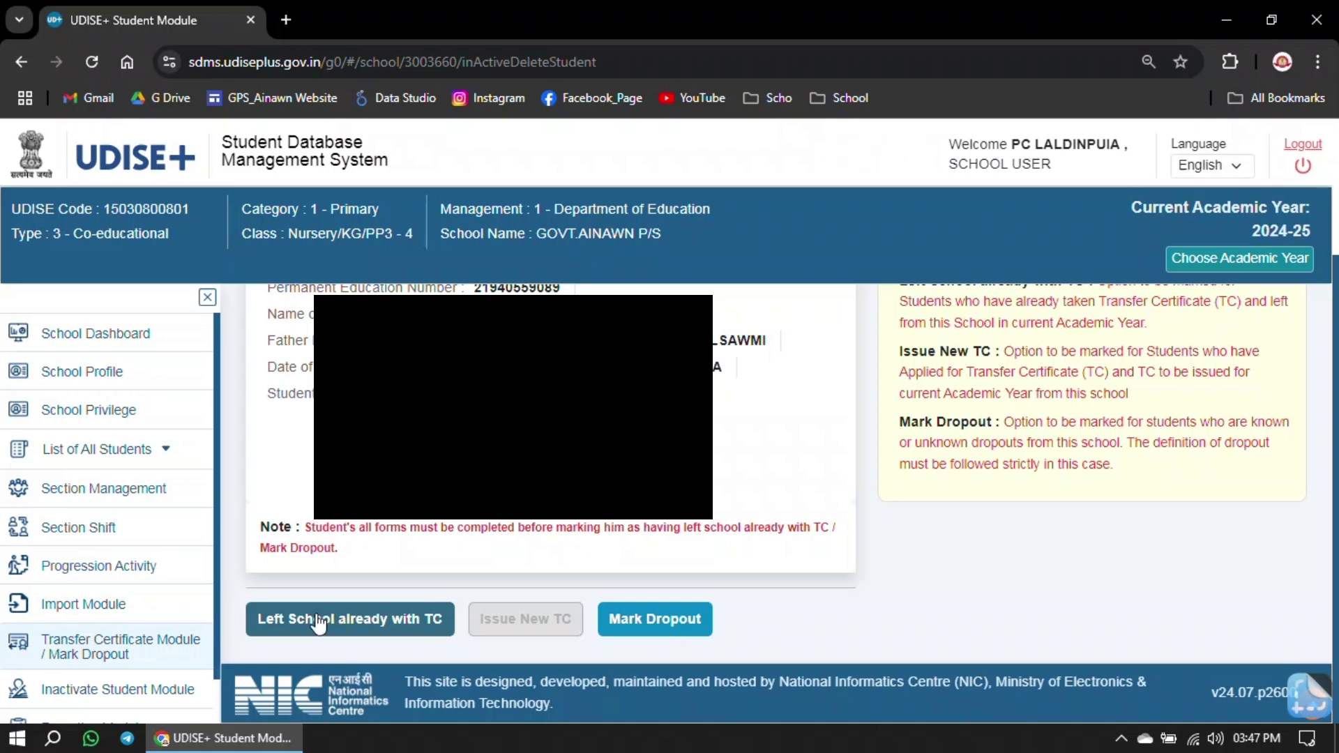
scroll(1067, 472, up, 2)
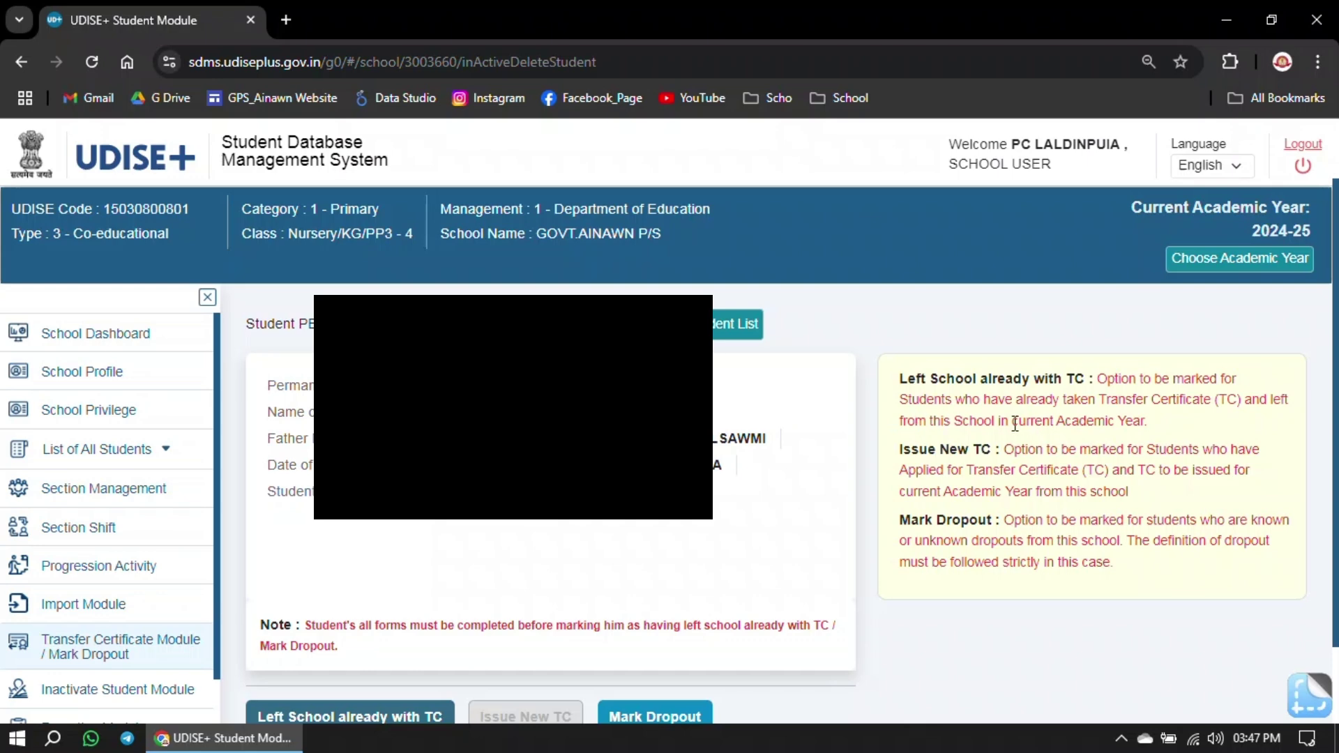
drag(1015, 423, 1157, 425)
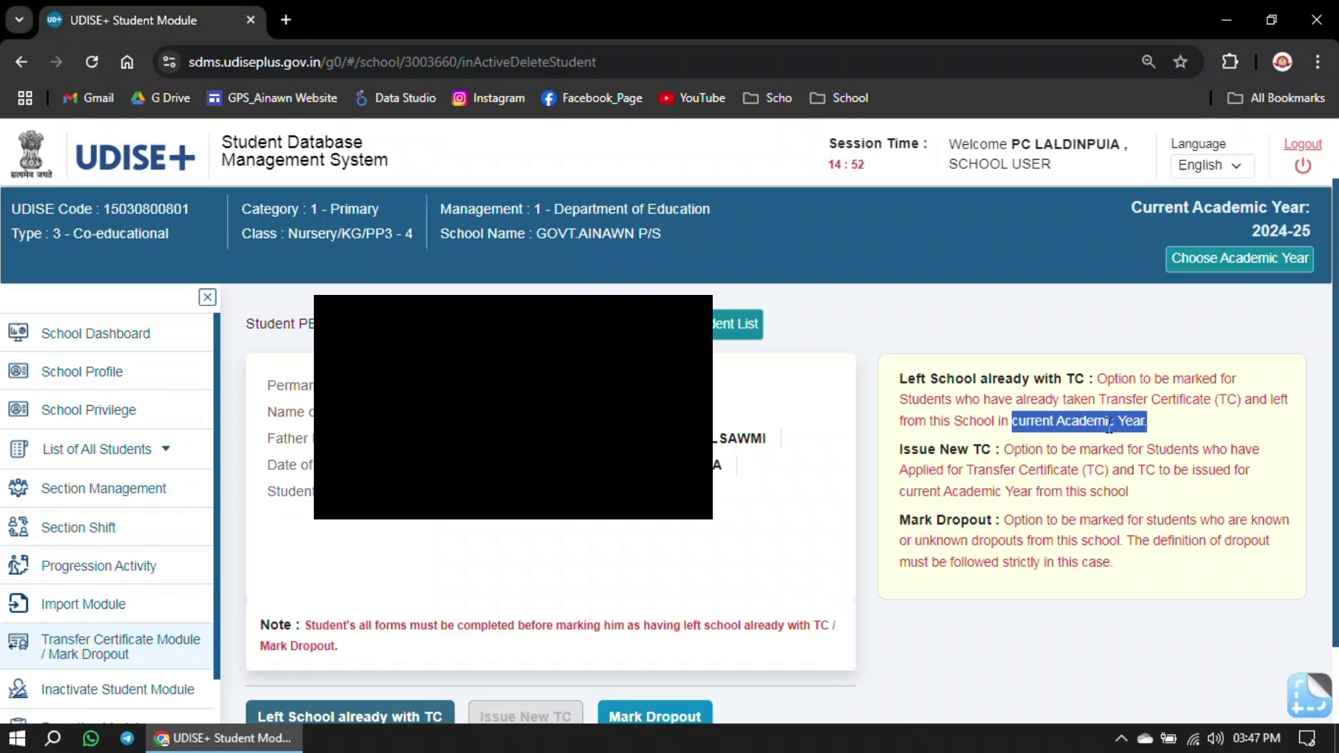
scroll(1109, 426, down, 1)
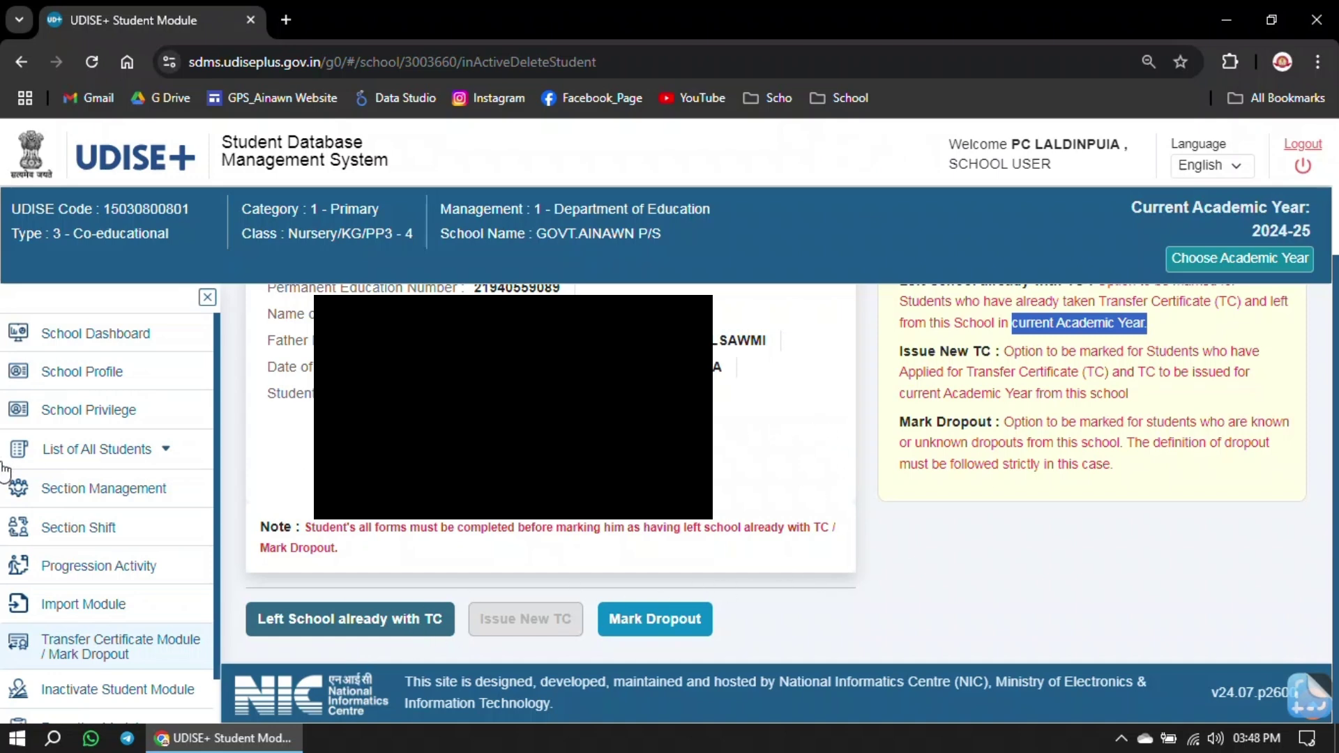
scroll(164, 590, down, 1)
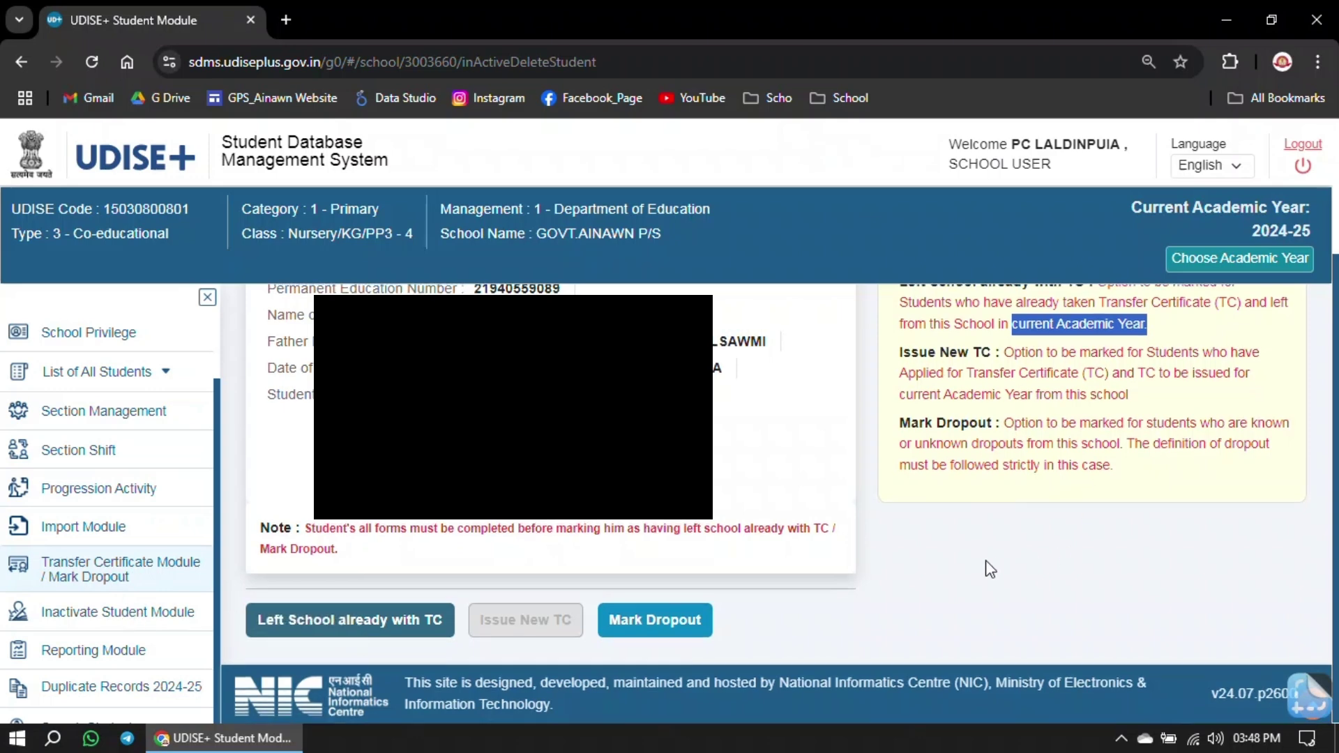
Open the General Profile form of the first LKG/KG1/PP2, section A student from the School Dashboard
scroll(987, 565, up, 3)
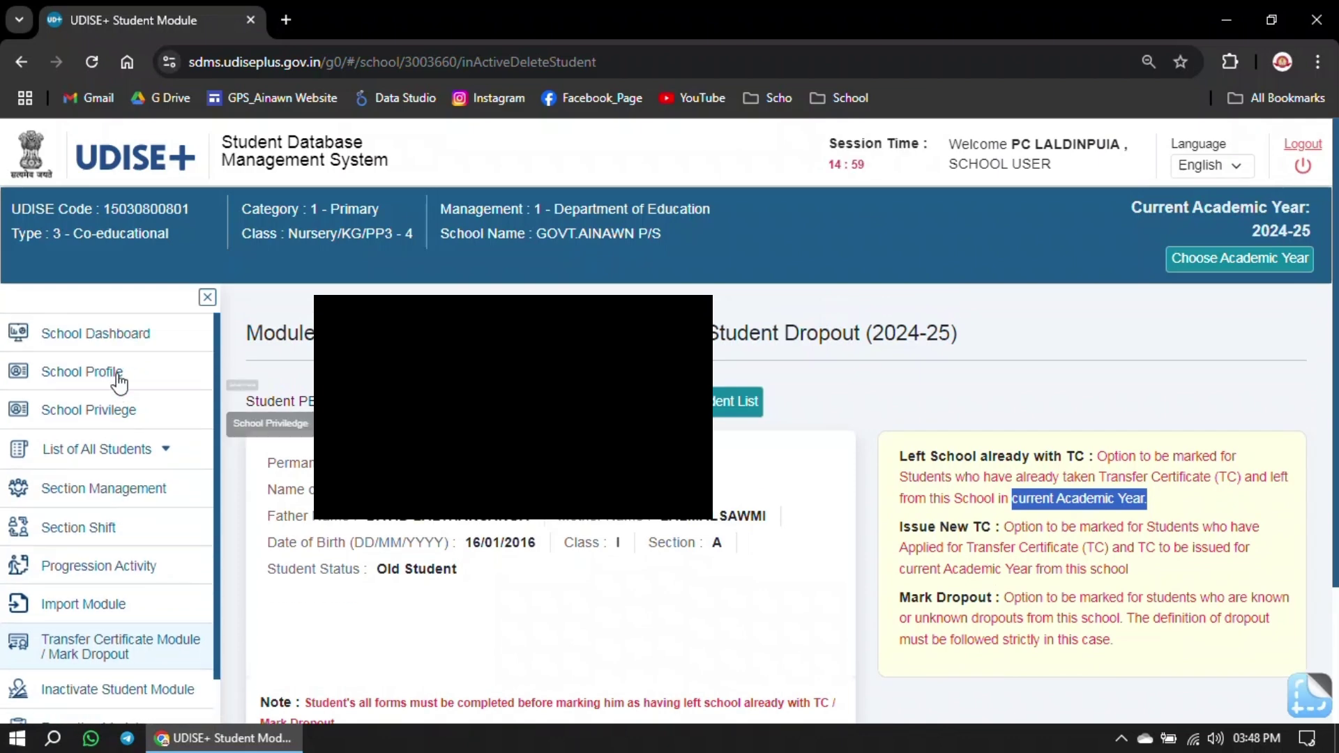
click(121, 337)
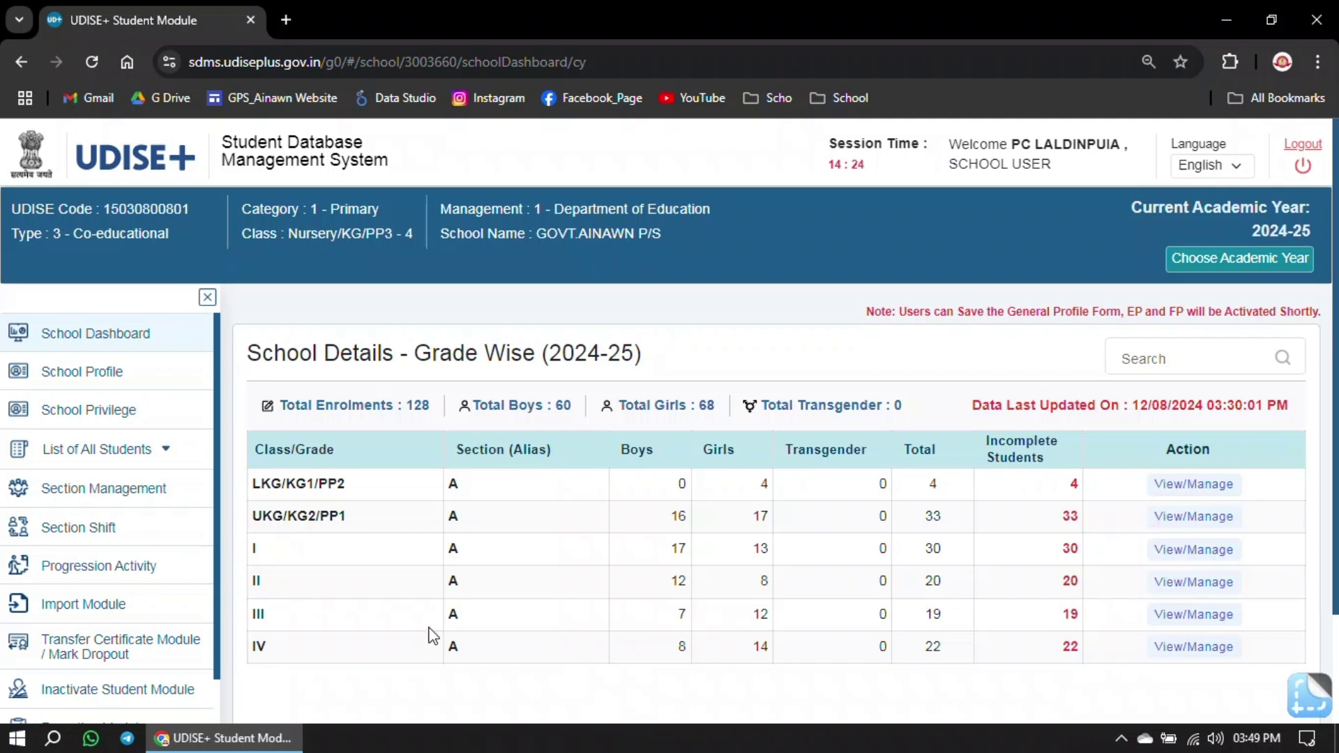
click(1194, 484)
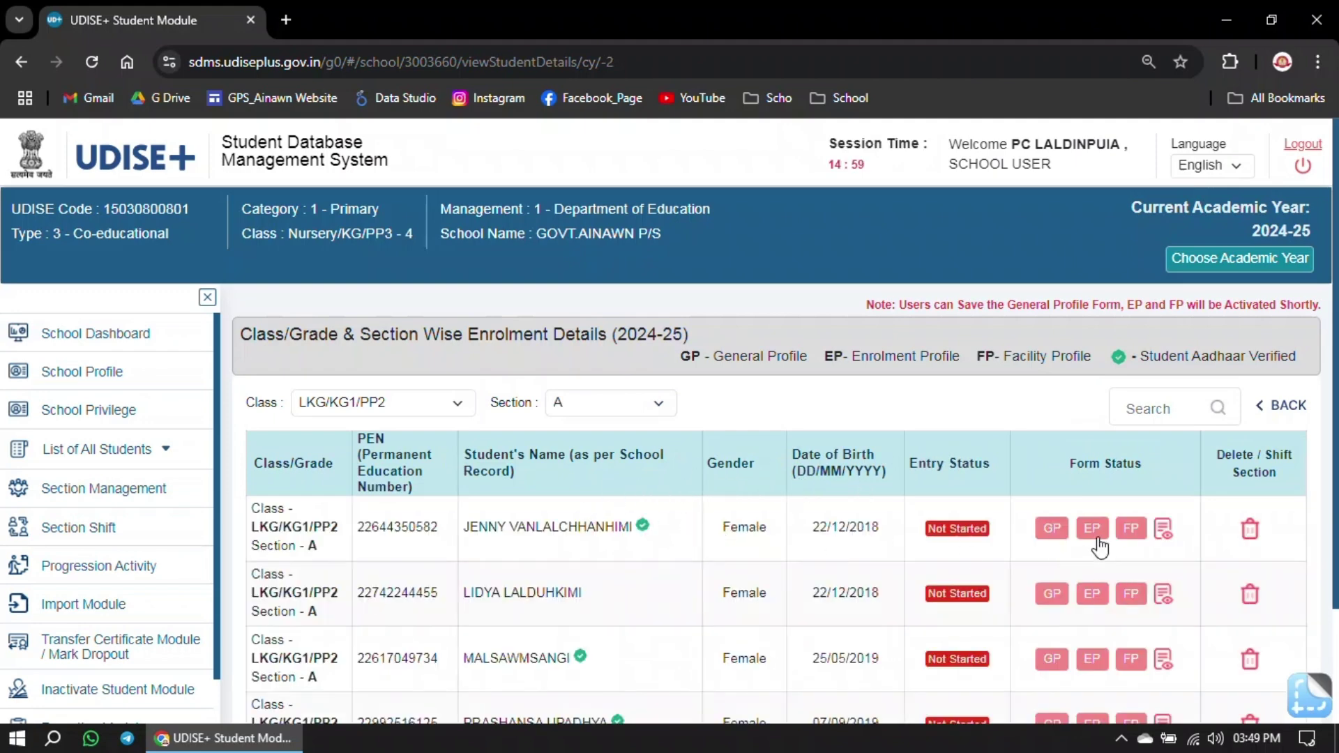
click(1052, 530)
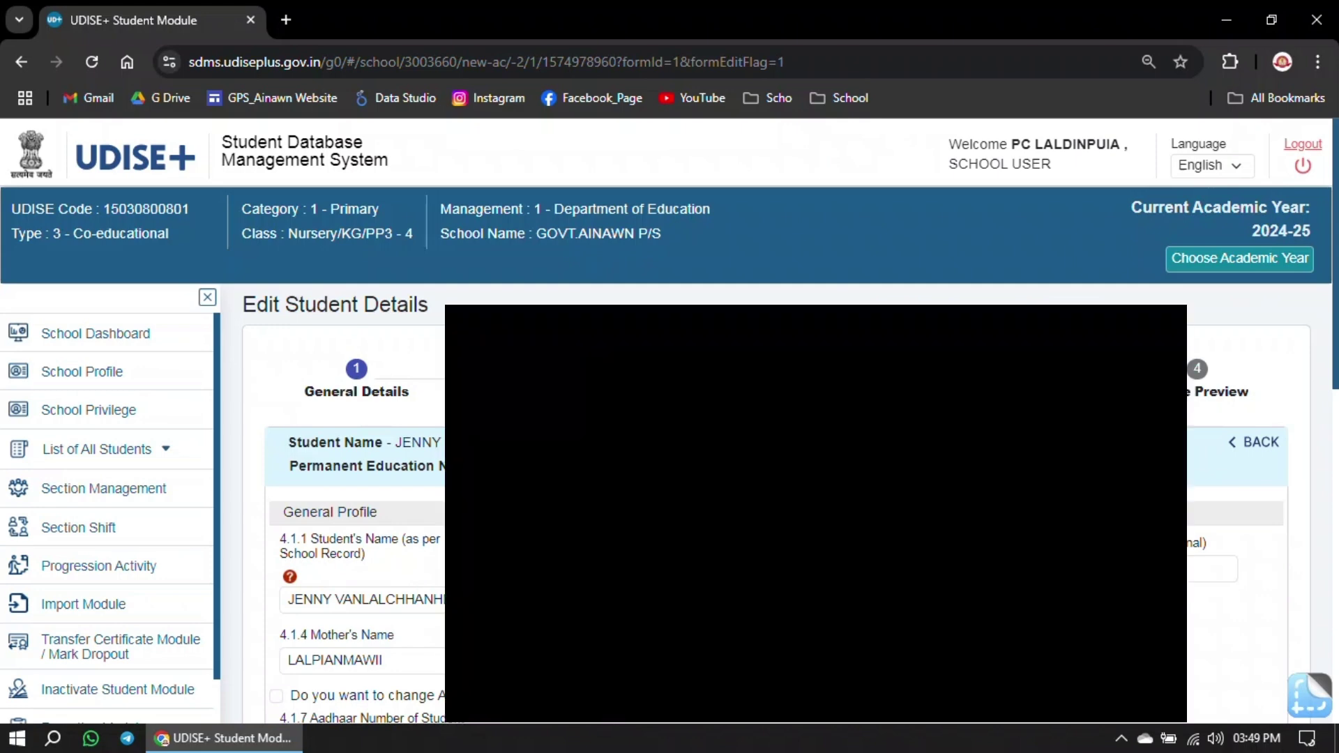
Review the student's name and mother's name fields in the General Profile section
scroll(355, 502, down, 3)
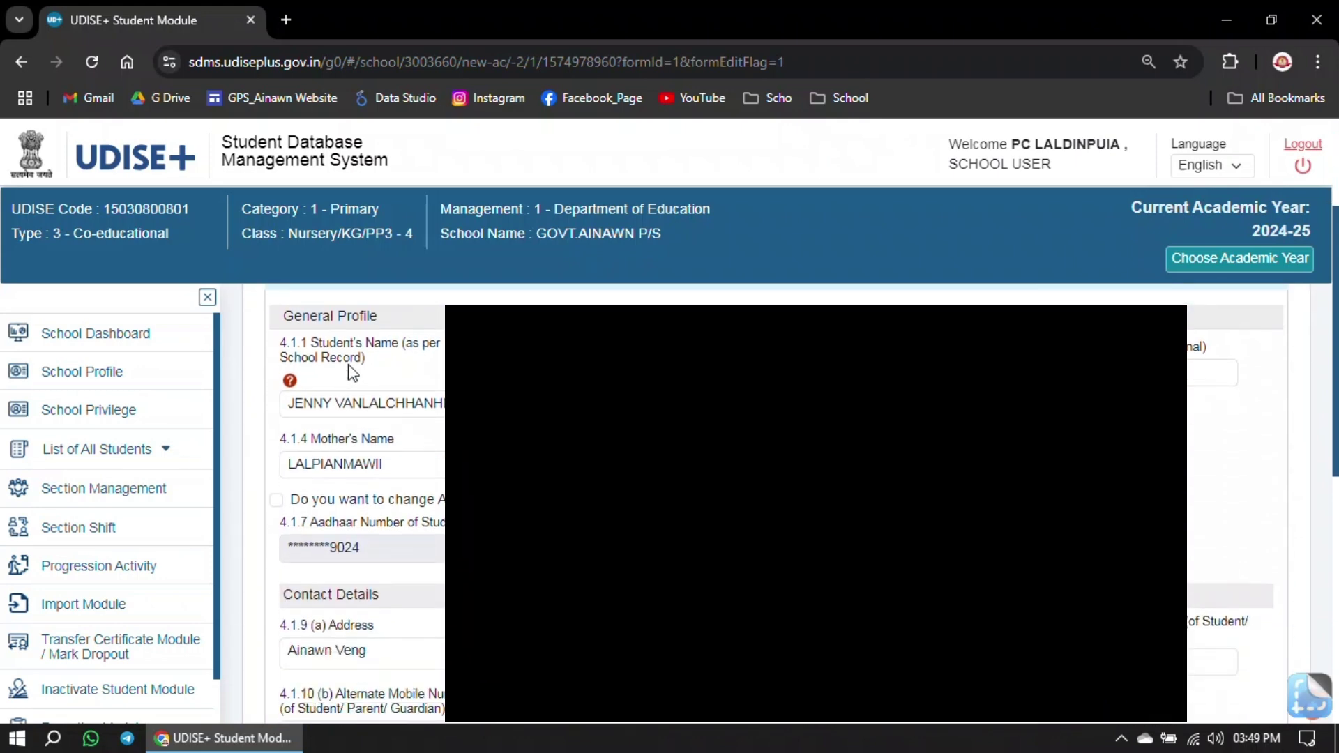
drag(370, 403, 289, 403)
click(431, 405)
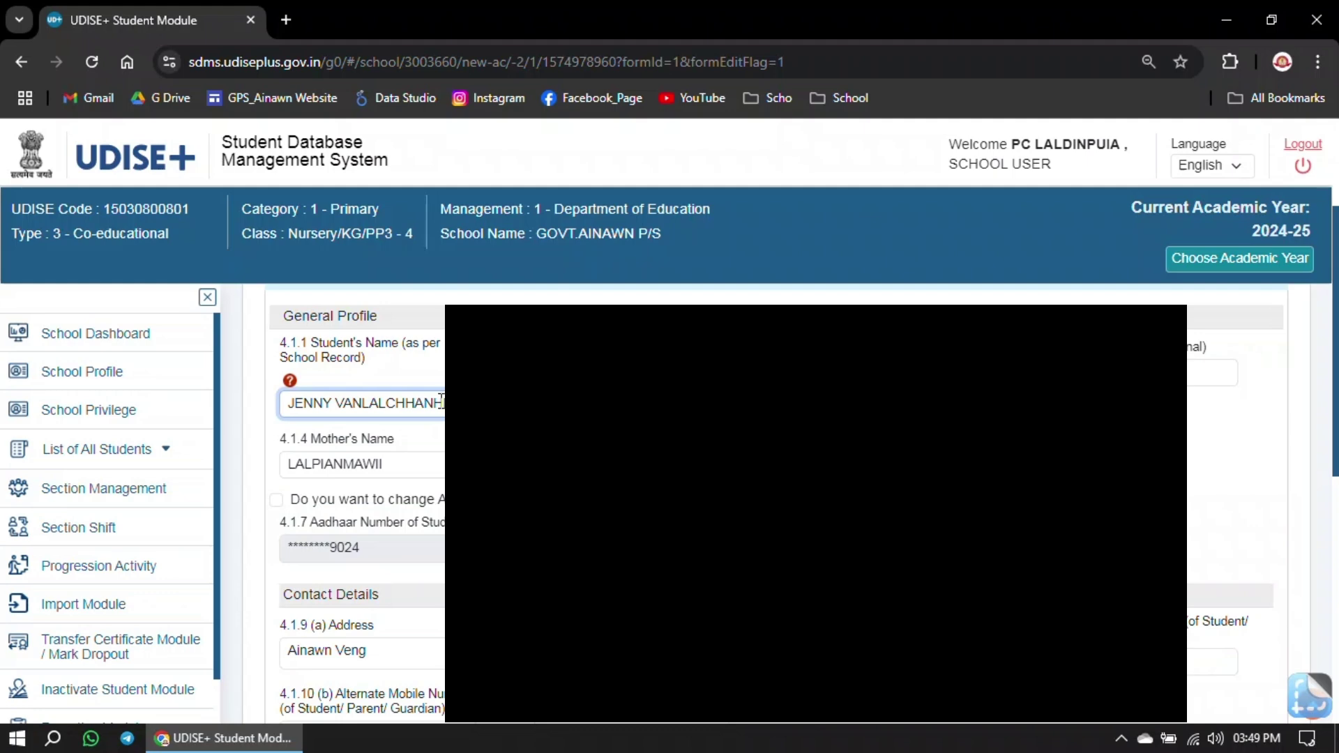
scroll(410, 395, up, 3)
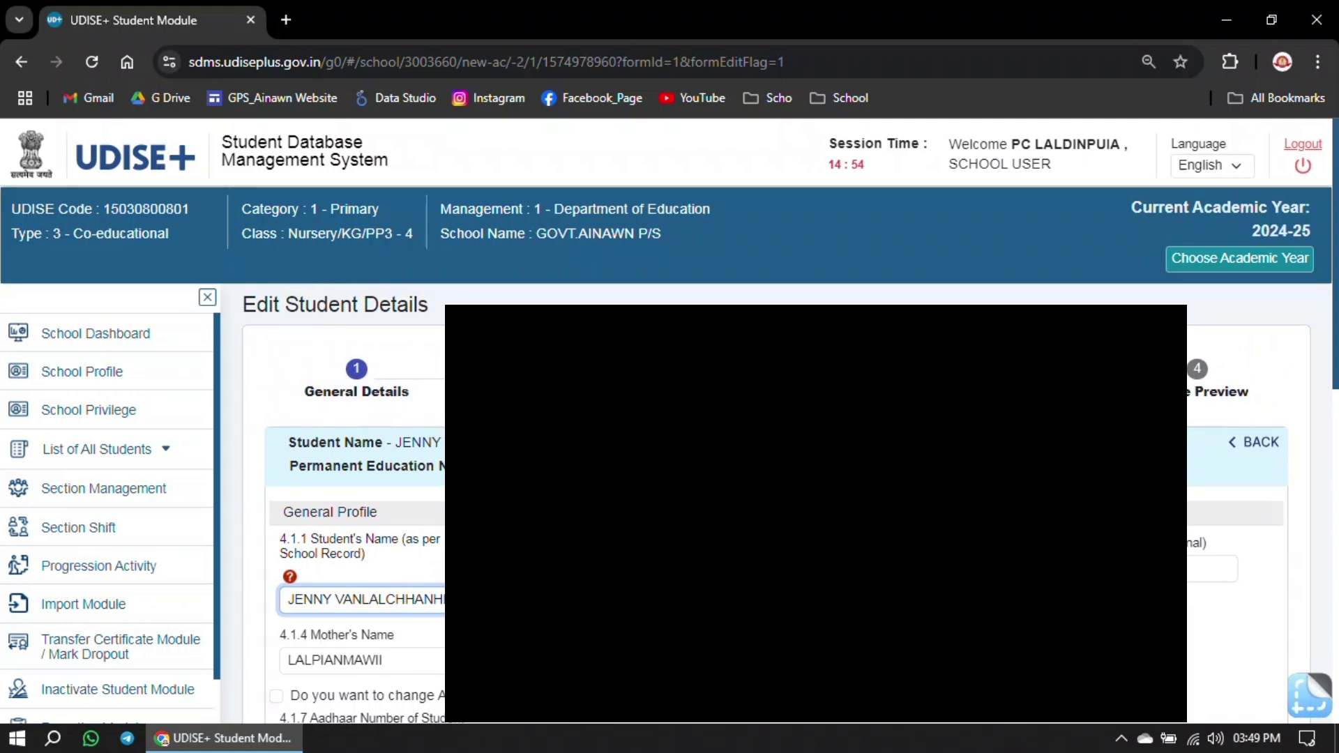
scroll(774, 503, down, 1)
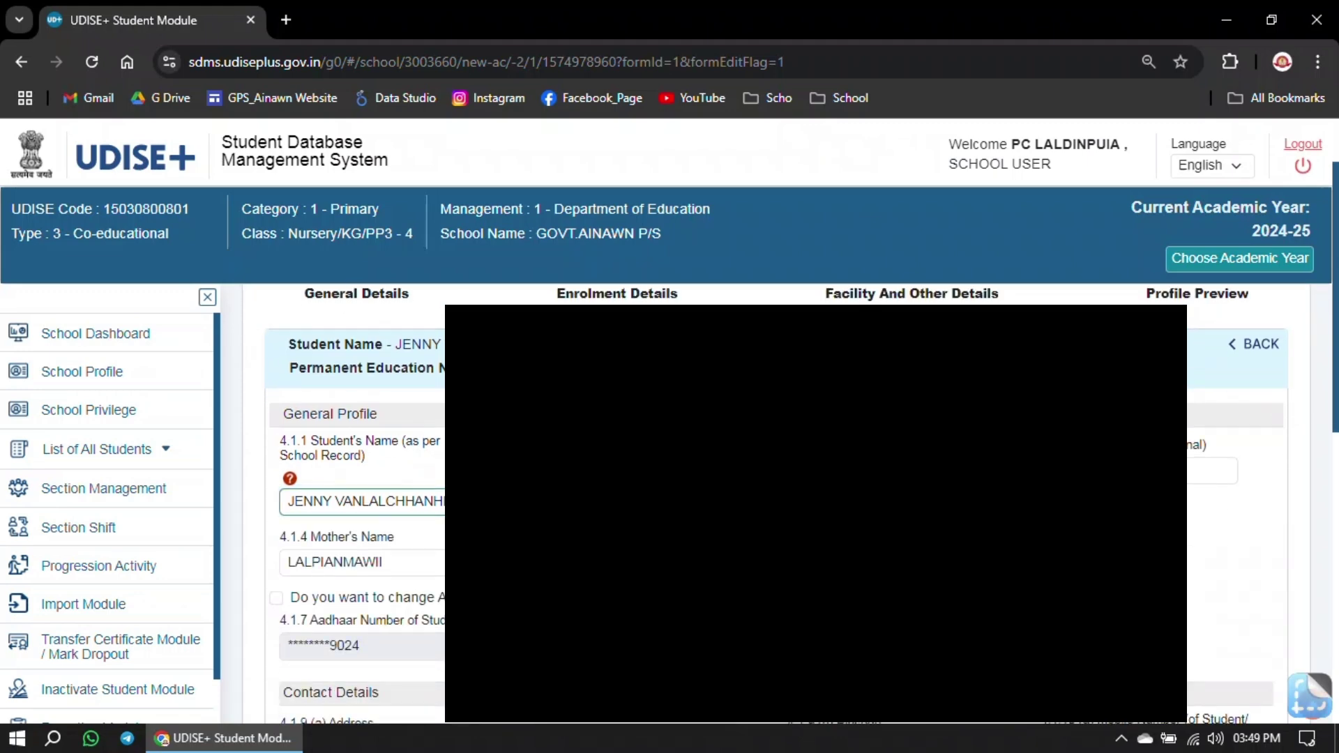
scroll(400, 469, down, 1)
drag(382, 464, 287, 463)
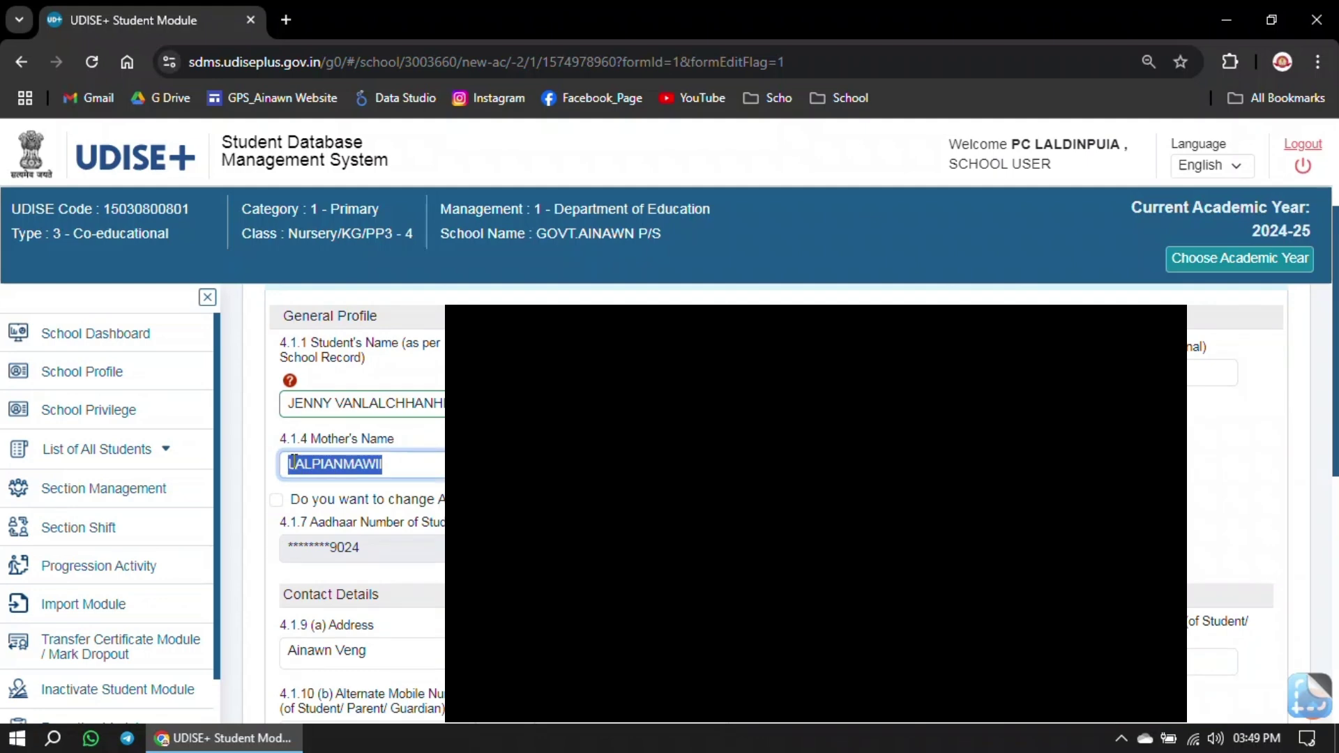
key(Tab)
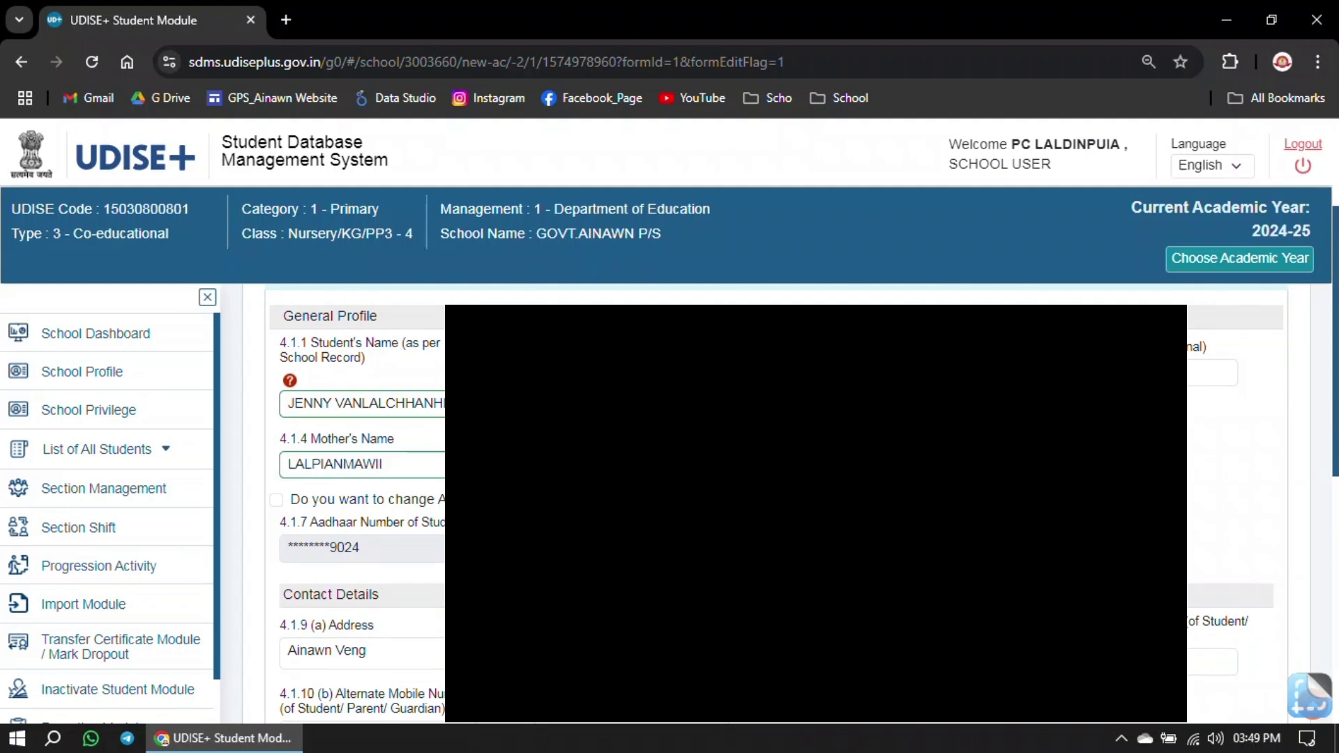
Examine the Aadhaar, contact and additional details in the general form, and check the Blood Group field without changing it
scroll(418, 440, down, 1)
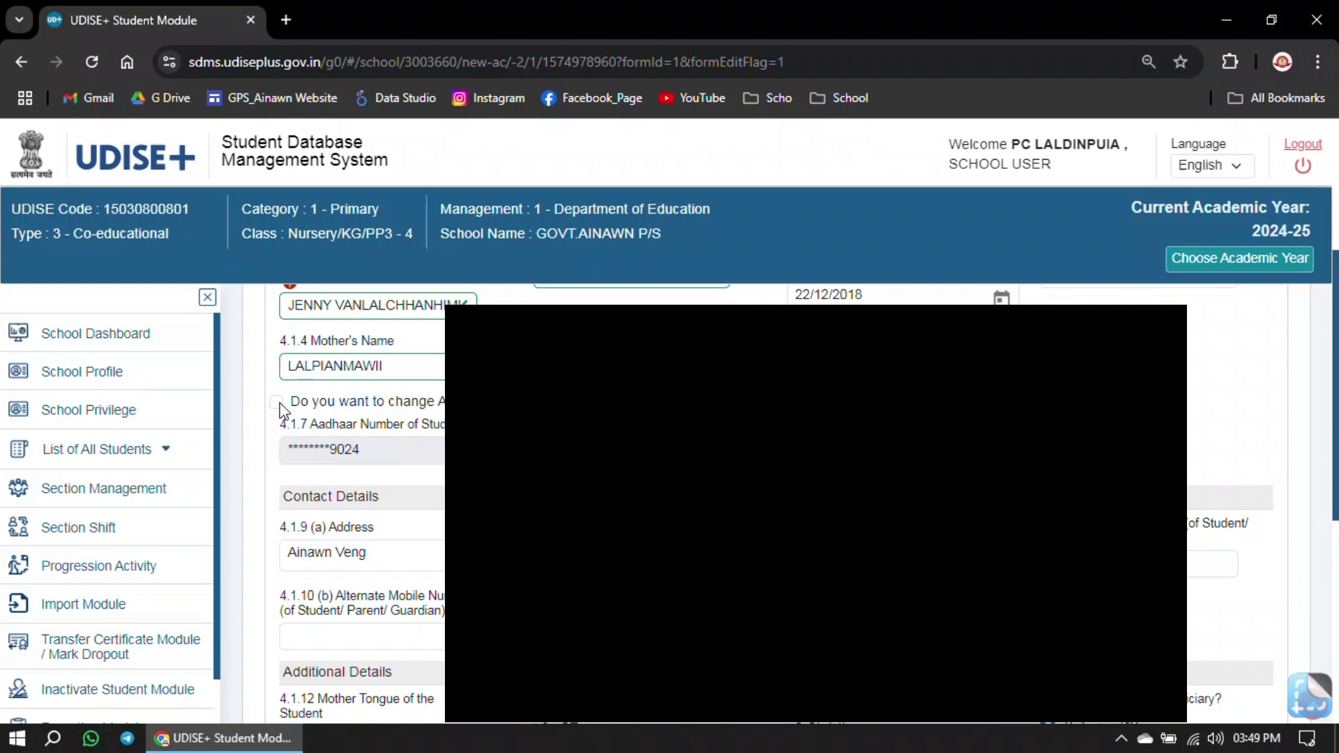
scroll(386, 574, down, 1)
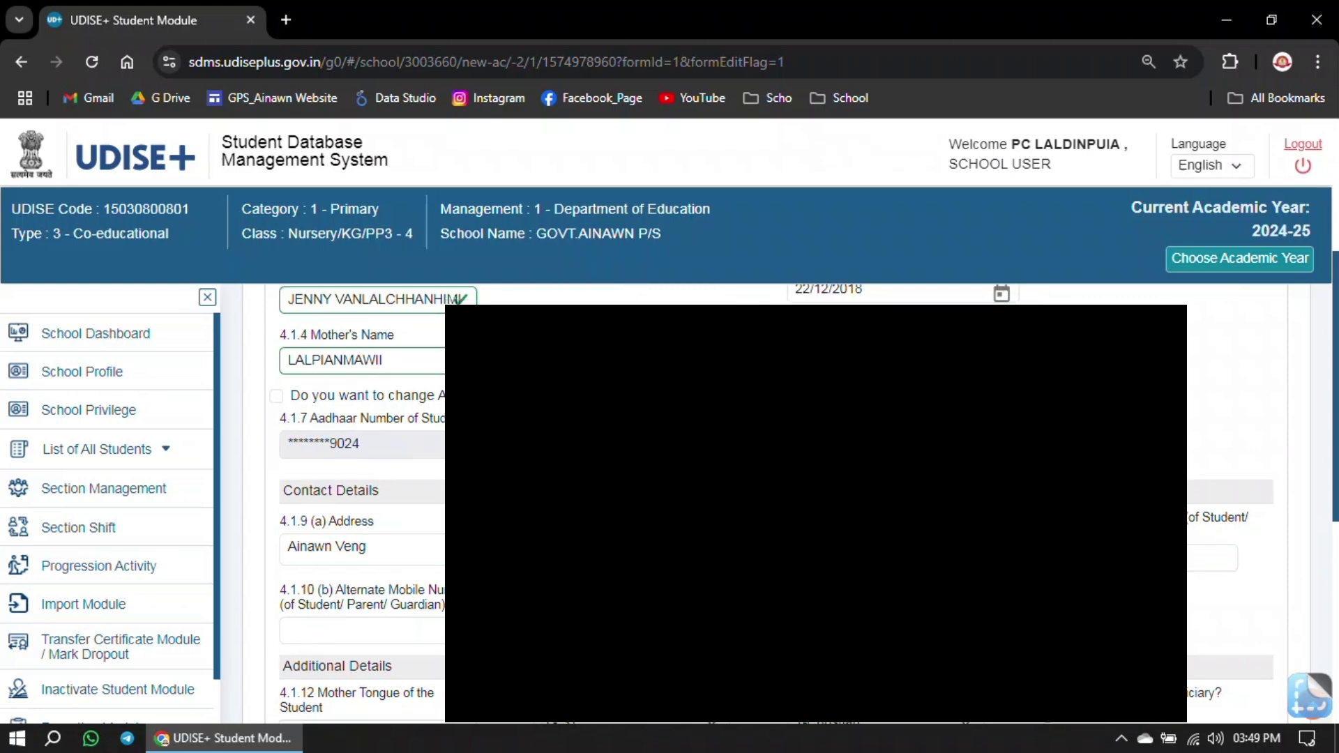
scroll(386, 574, down, 1)
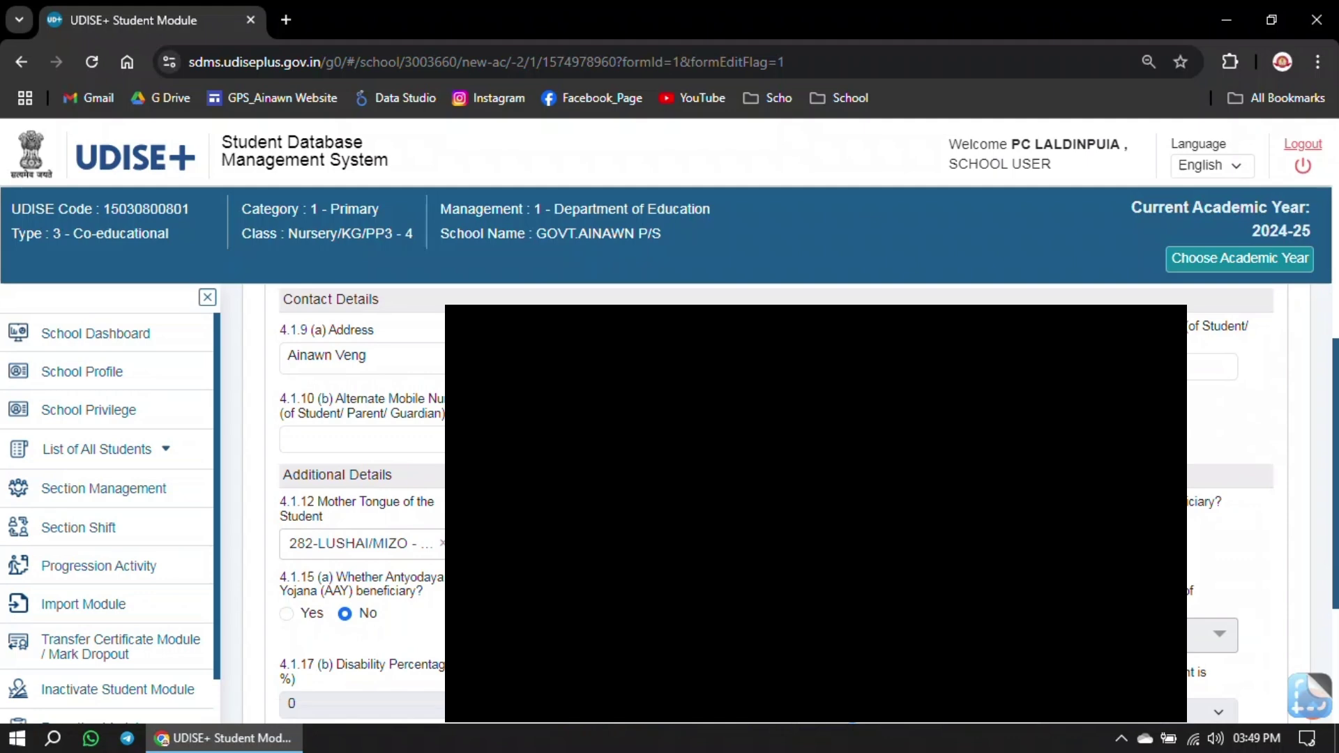
scroll(404, 566, down, 3)
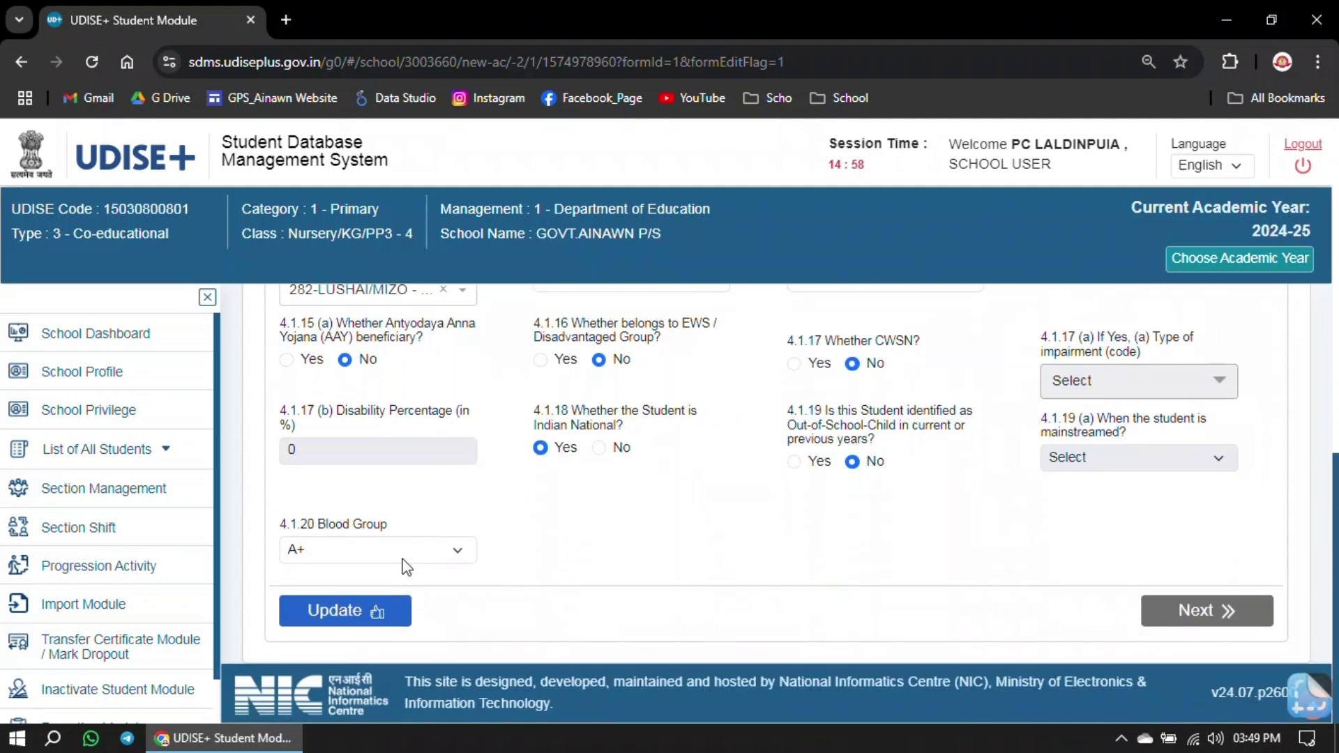
click(333, 551)
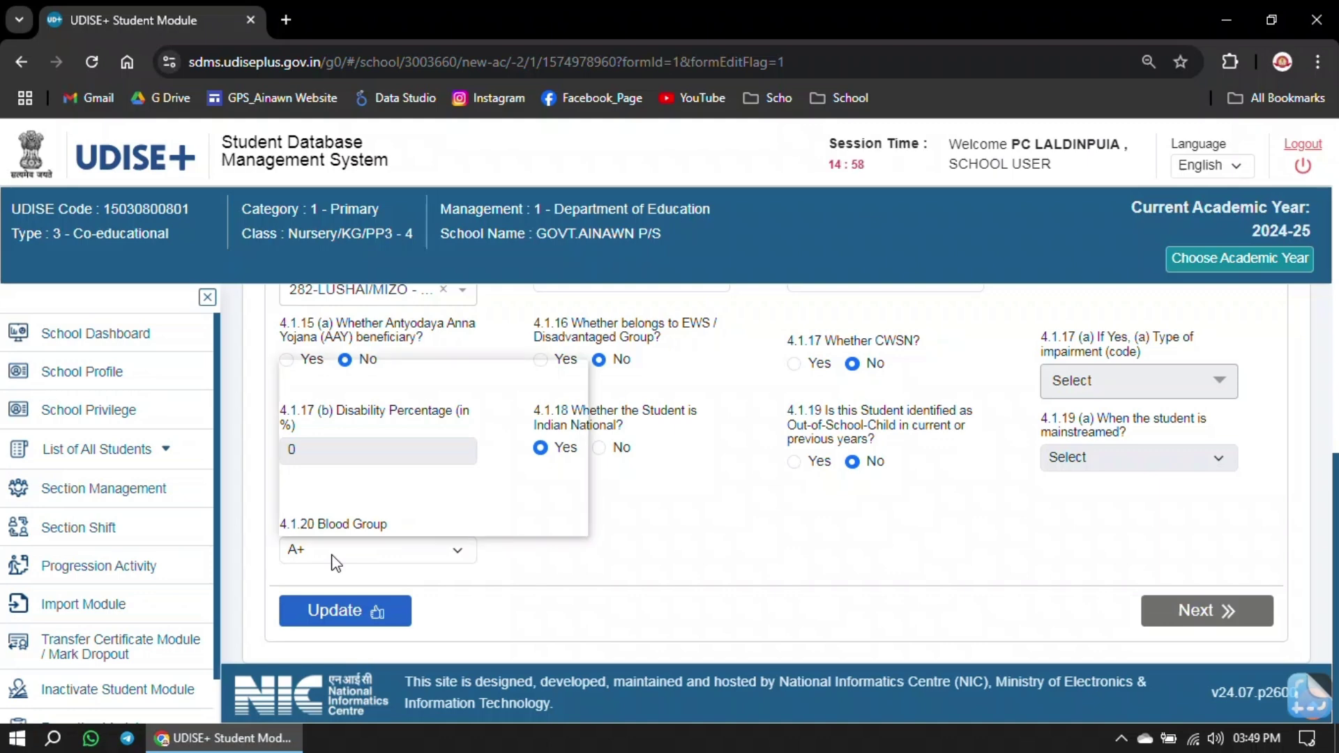
click(674, 578)
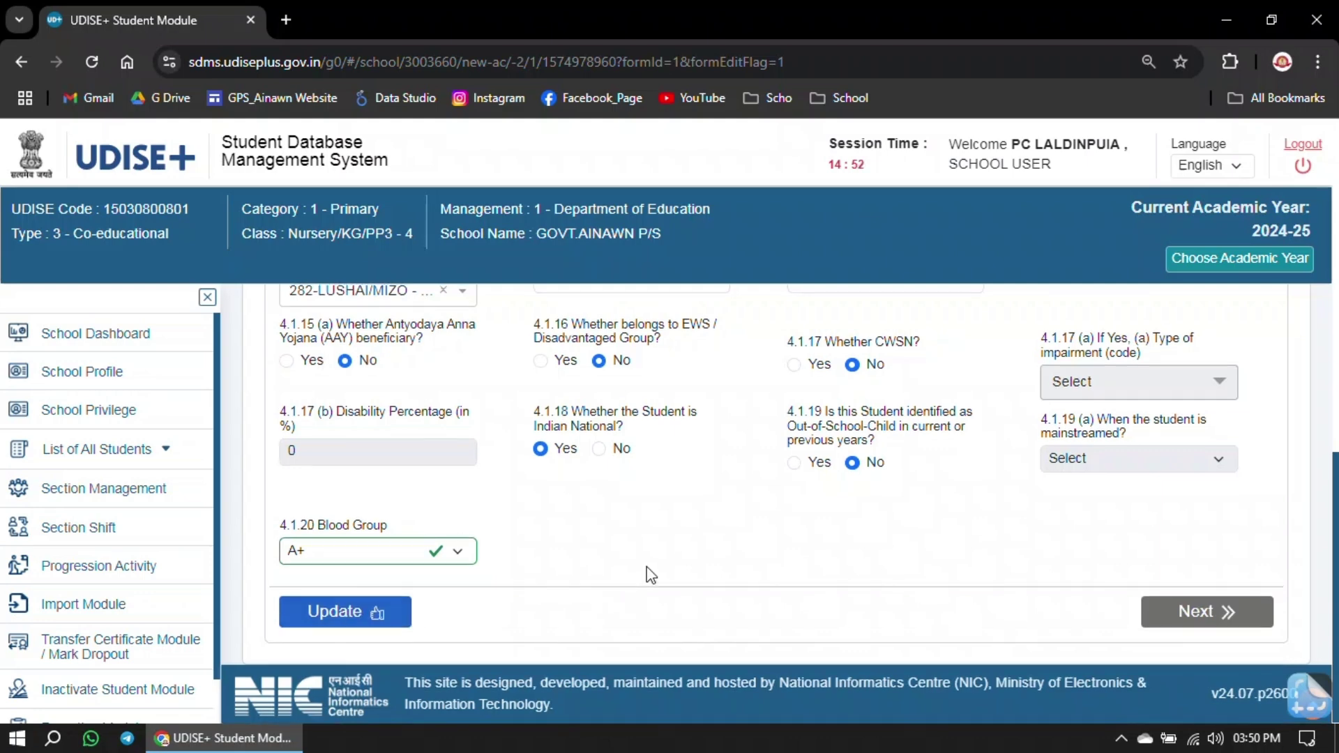
Advance from General Details to Enrolment Details and read the note about saving the General Profile form and EP/FP activation
scroll(646, 574, up, 5)
scroll(656, 575, down, 2)
scroll(656, 575, up, 10)
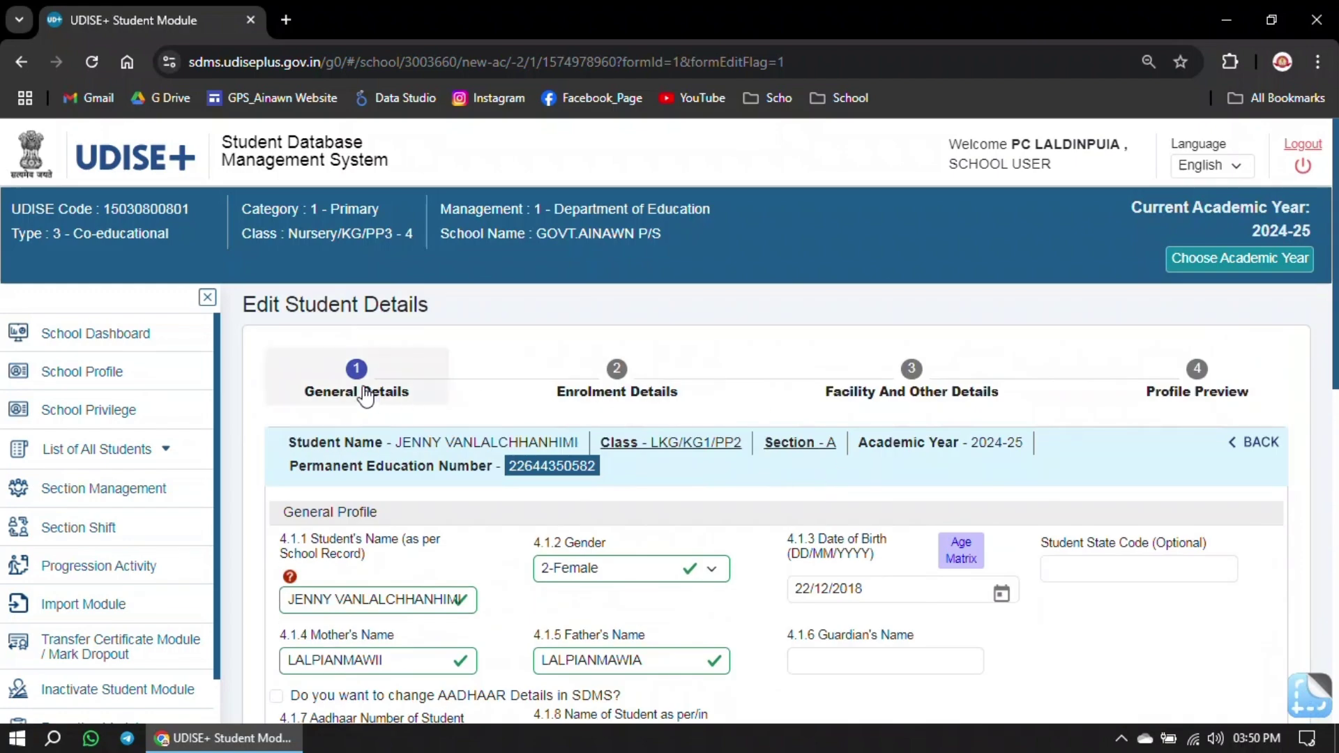
scroll(1011, 586, down, 10)
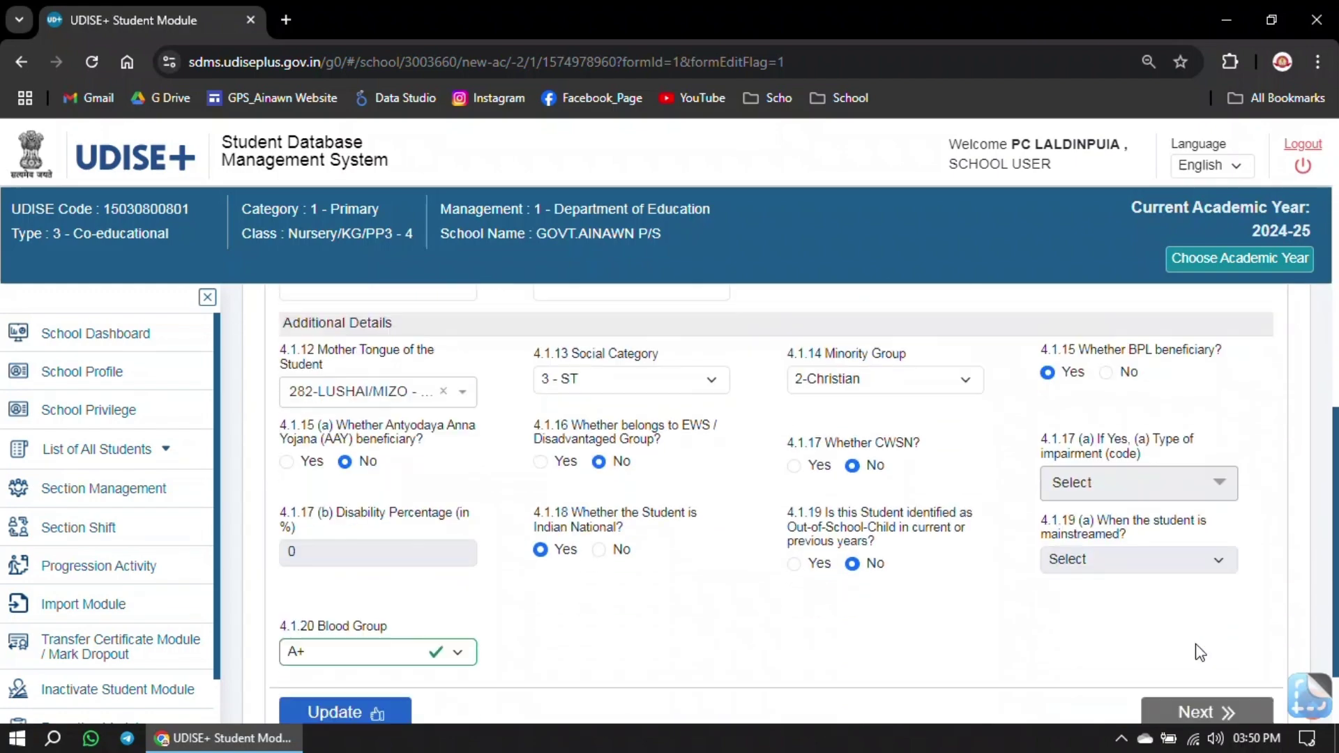
click(1227, 614)
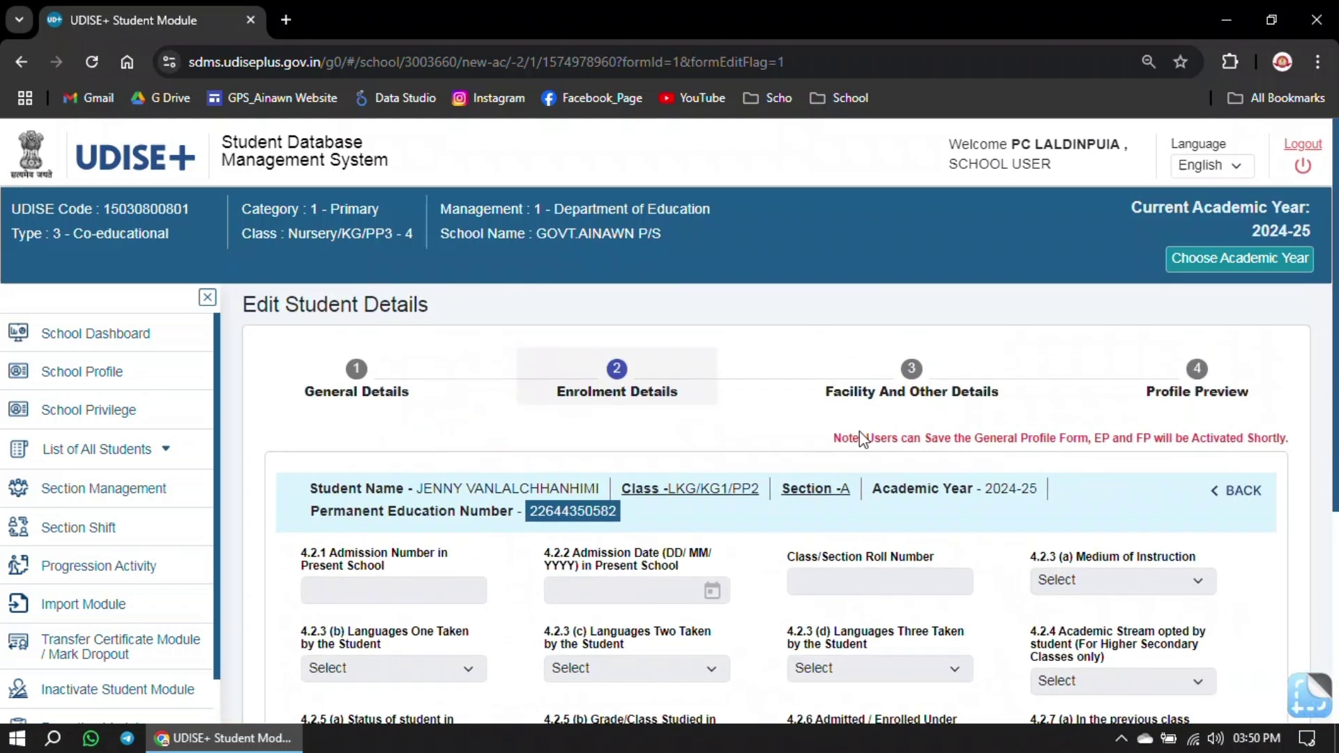
drag(834, 438, 940, 438)
click(1004, 442)
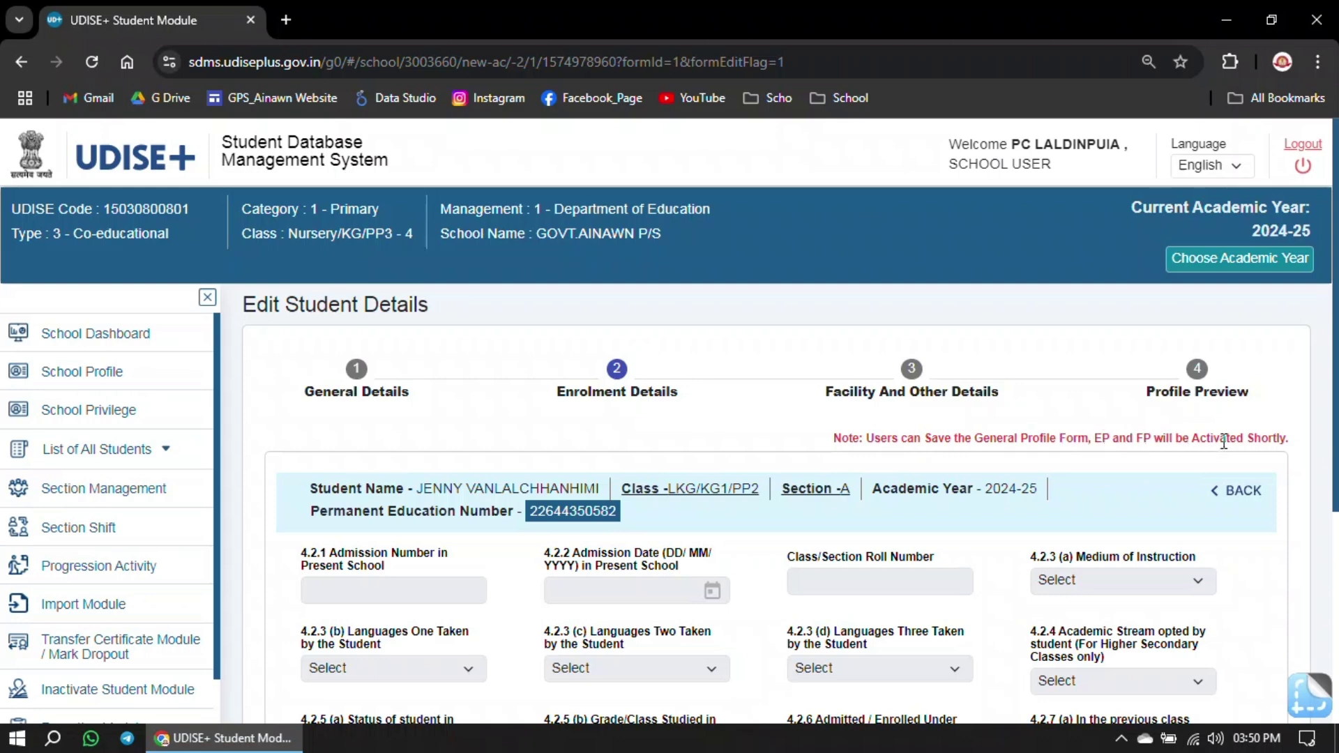
drag(1294, 446, 826, 438)
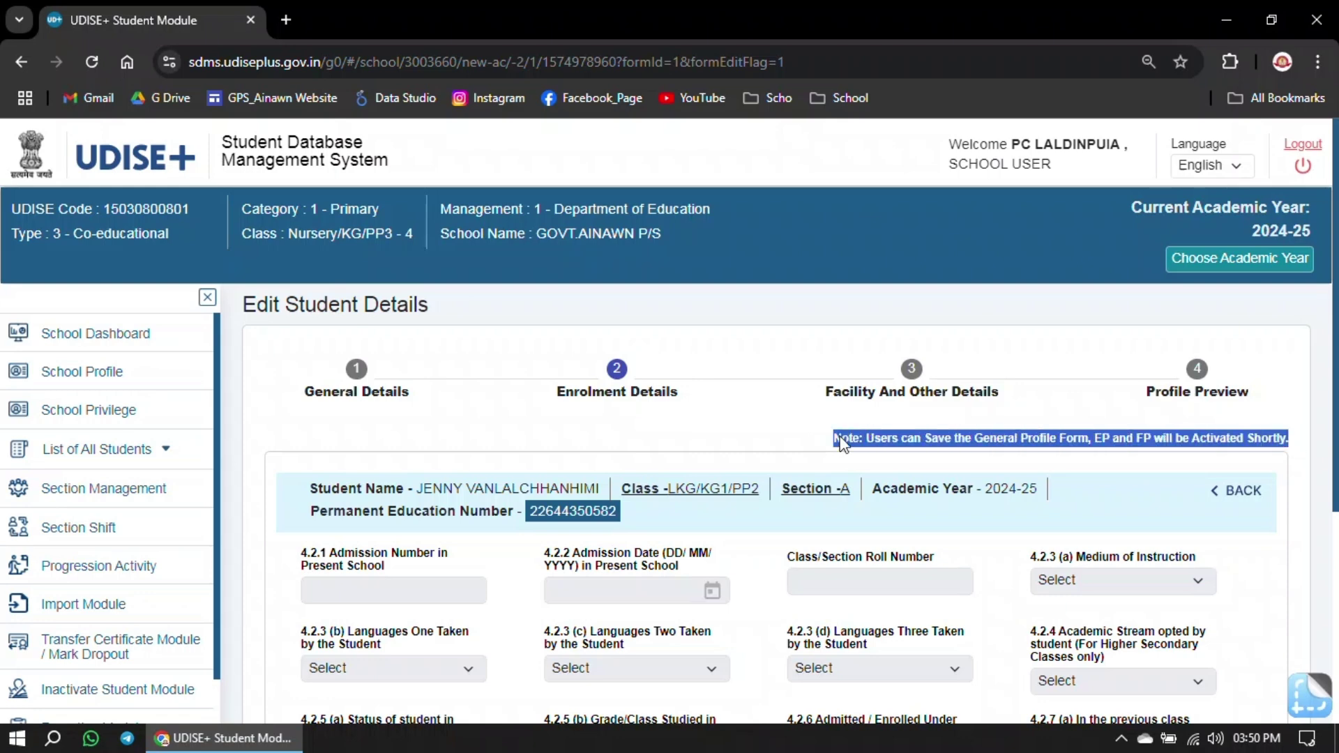
click(915, 429)
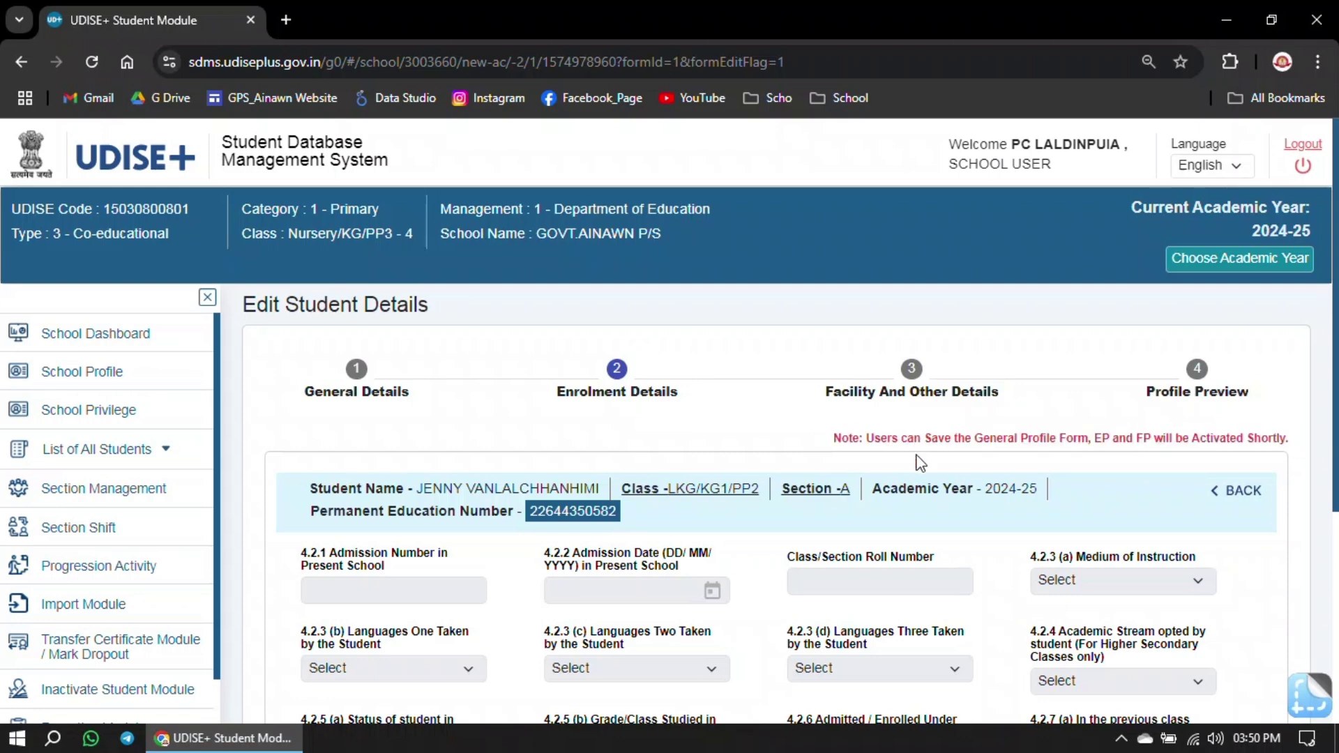